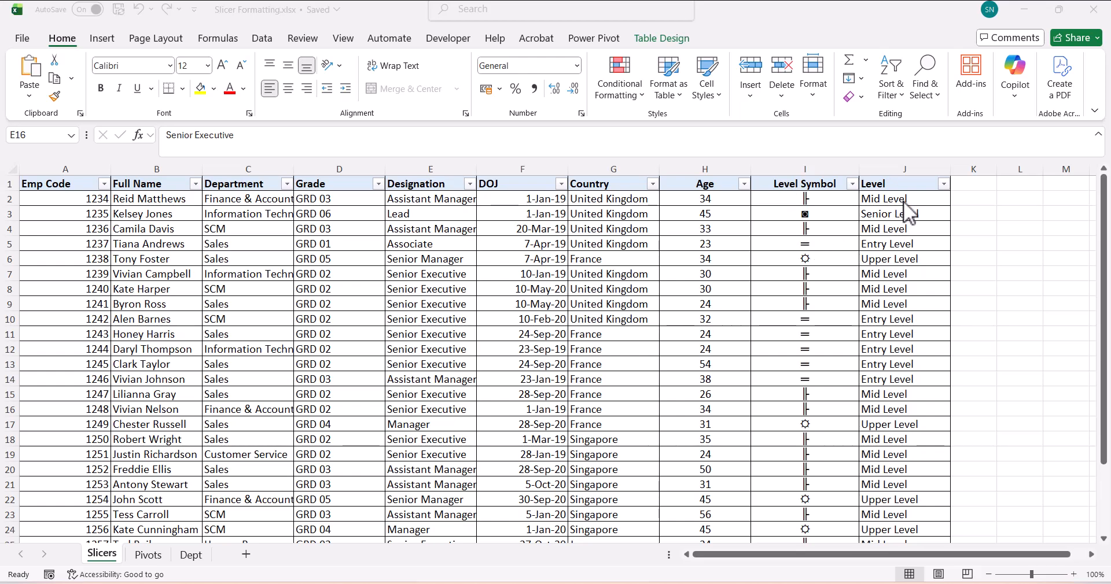
# - Leave the Level column filter with all values shown and switch to the alt-codes page
pyautogui.click(944, 184)
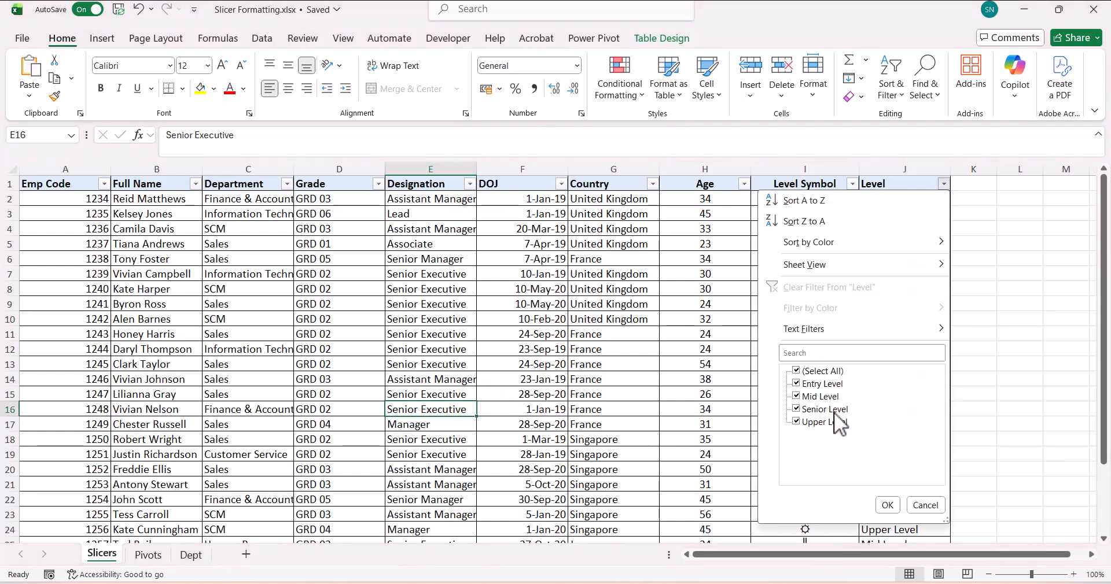
pyautogui.click(888, 506)
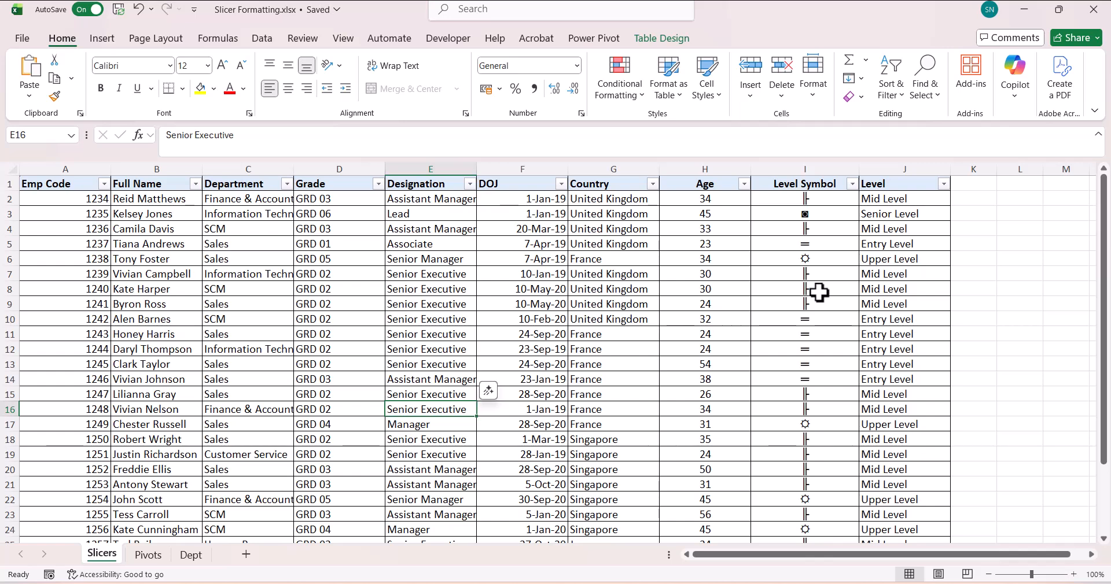
pyautogui.hotkey('alt', 'Tab')
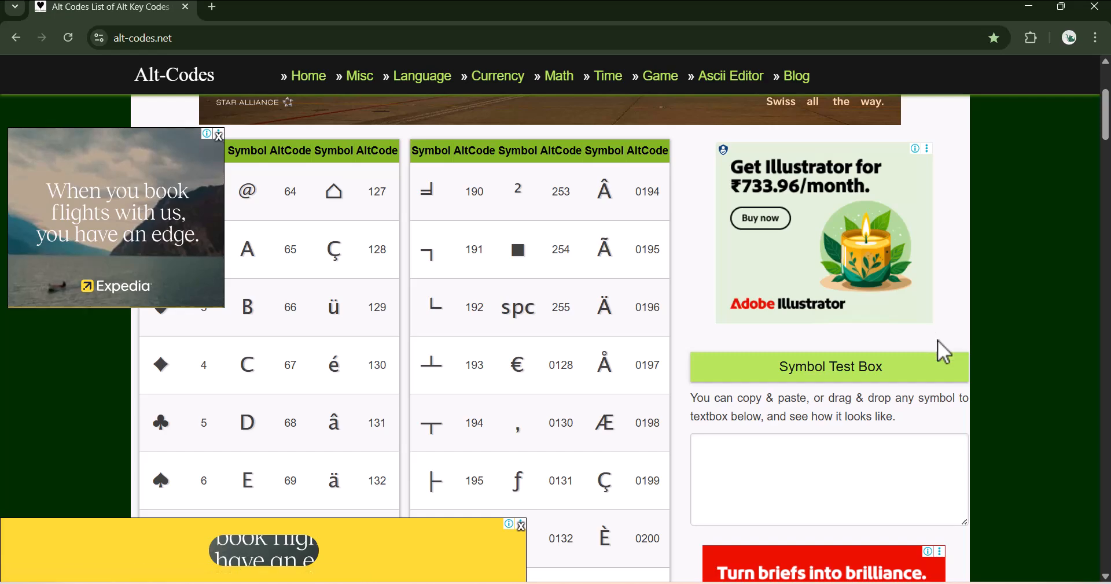
# - Dismiss the floating flight ad on alt-codes.net and return to Excel
pyautogui.click(221, 135)
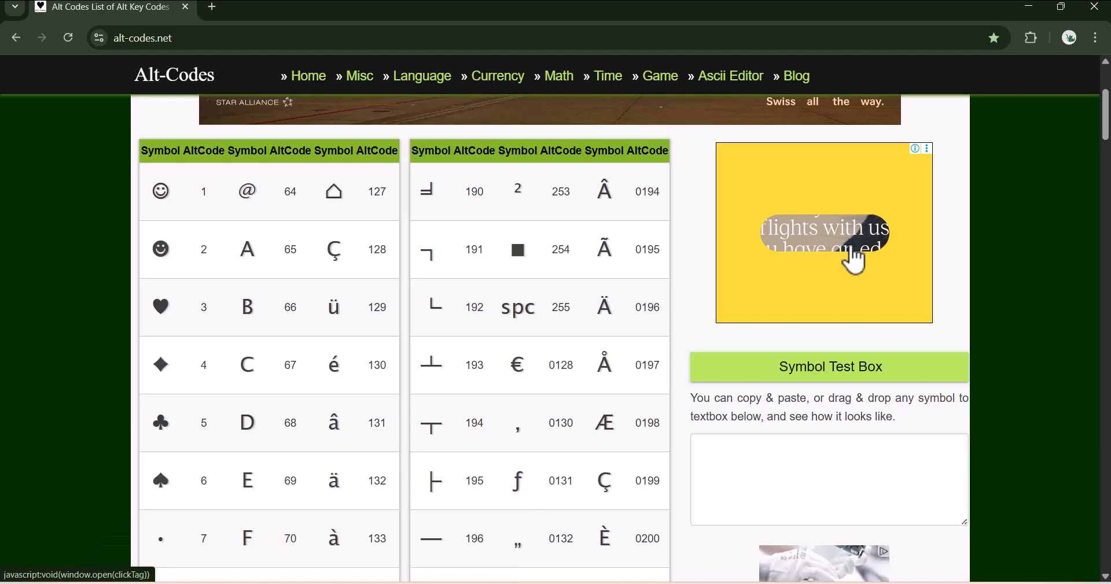
pyautogui.hotkey('alt', 'Tab')
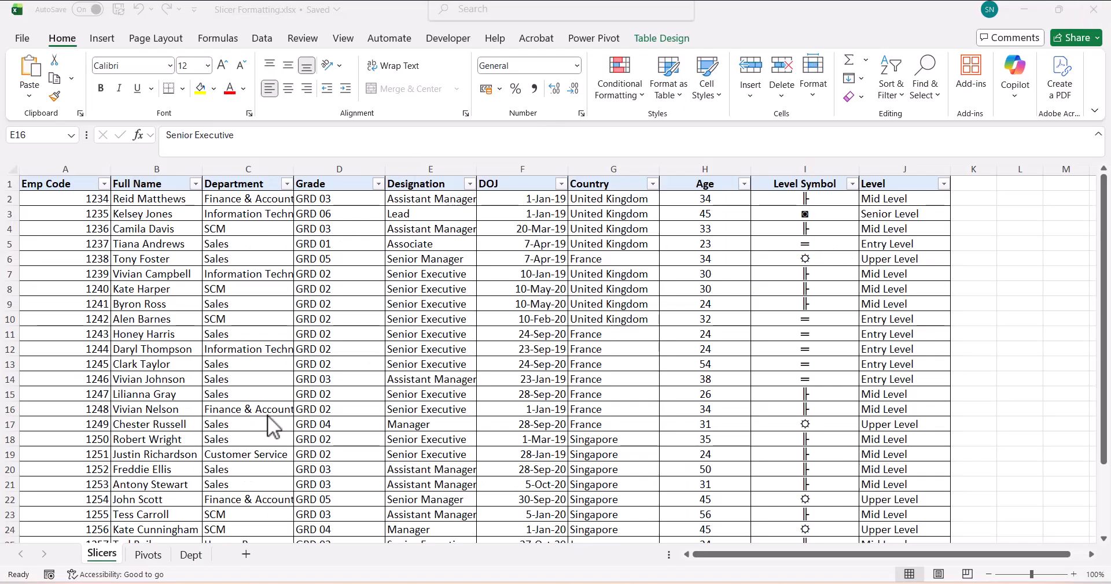
# - On the Pivots sheet, add a Country slicer beside the pivot table, shortened to fit
pyautogui.click(162, 555)
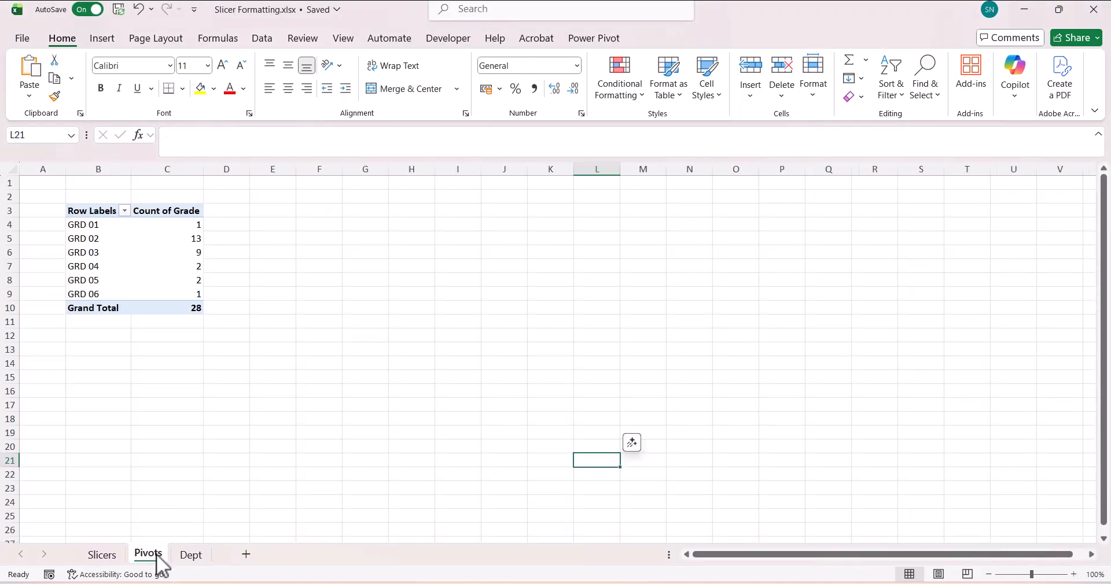
pyautogui.click(131, 256)
pyautogui.click(166, 265)
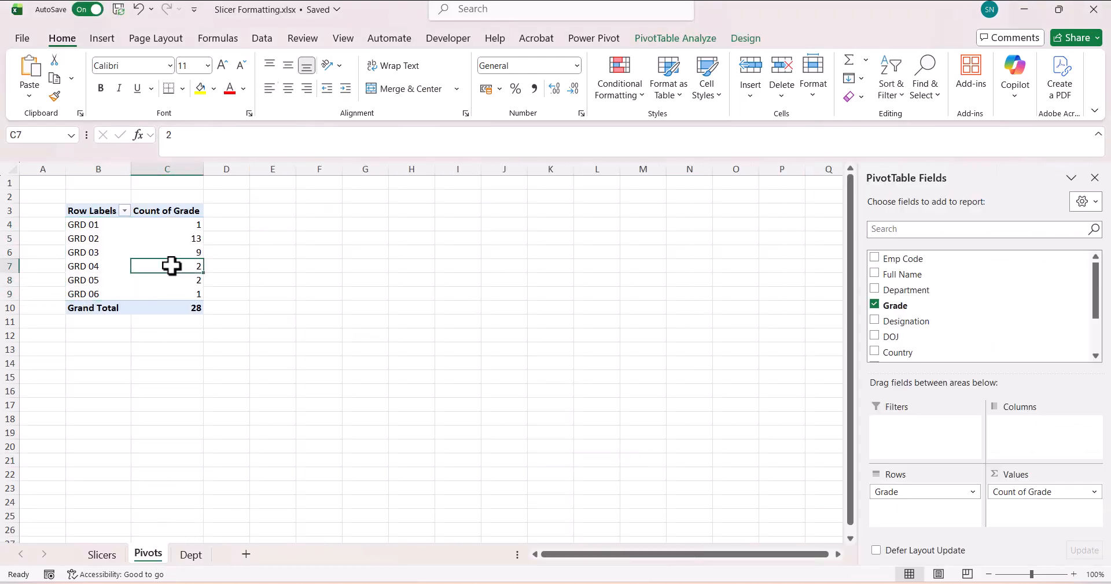
pyautogui.rightClick(920, 352)
pyautogui.click(966, 427)
pyautogui.moveTo(498, 427); pyautogui.dragTo(364, 353)
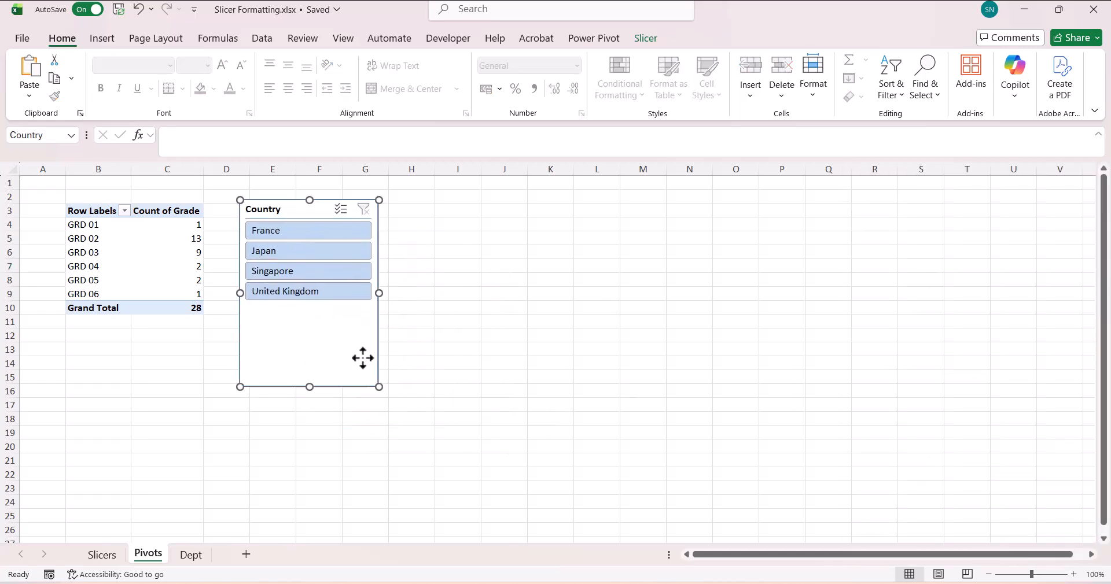
pyautogui.moveTo(310, 387); pyautogui.dragTo(311, 327)
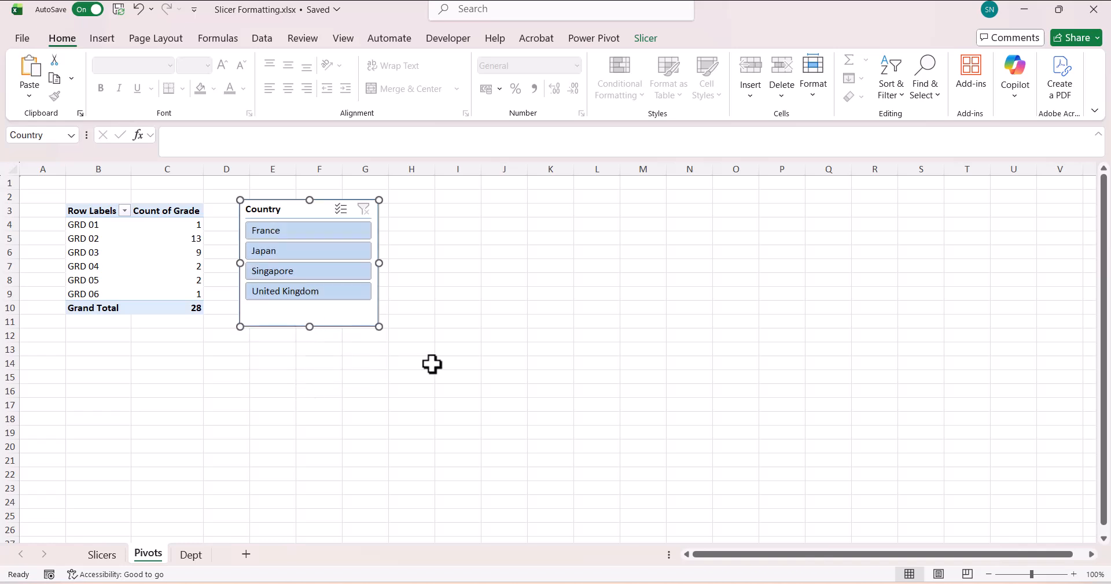
# - Test the slicer by filtering to United Kingdom, then clear the country filter
pyautogui.click(432, 365)
pyautogui.click(307, 293)
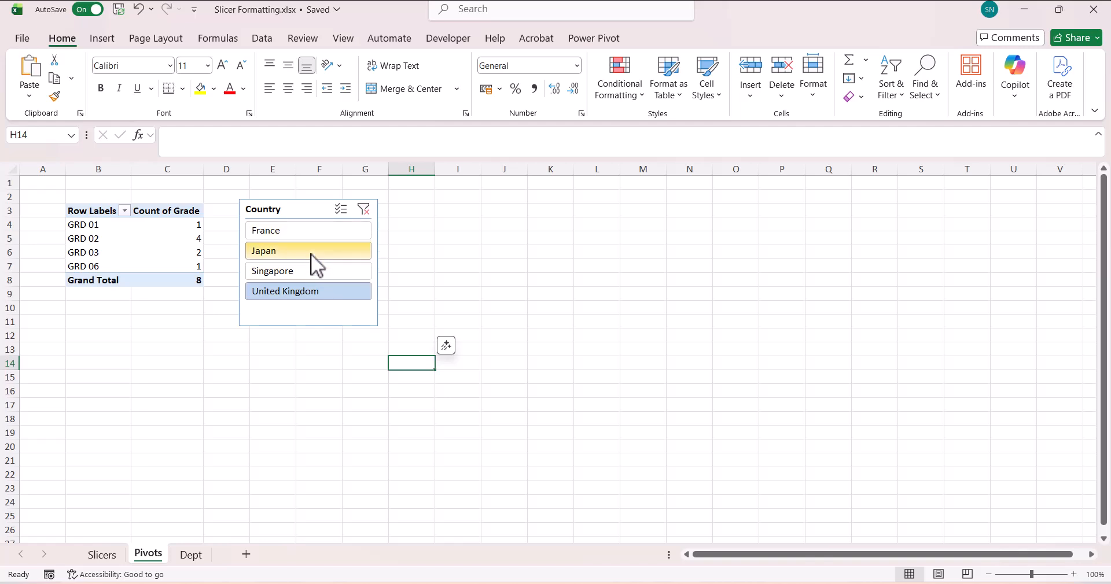
pyautogui.click(363, 210)
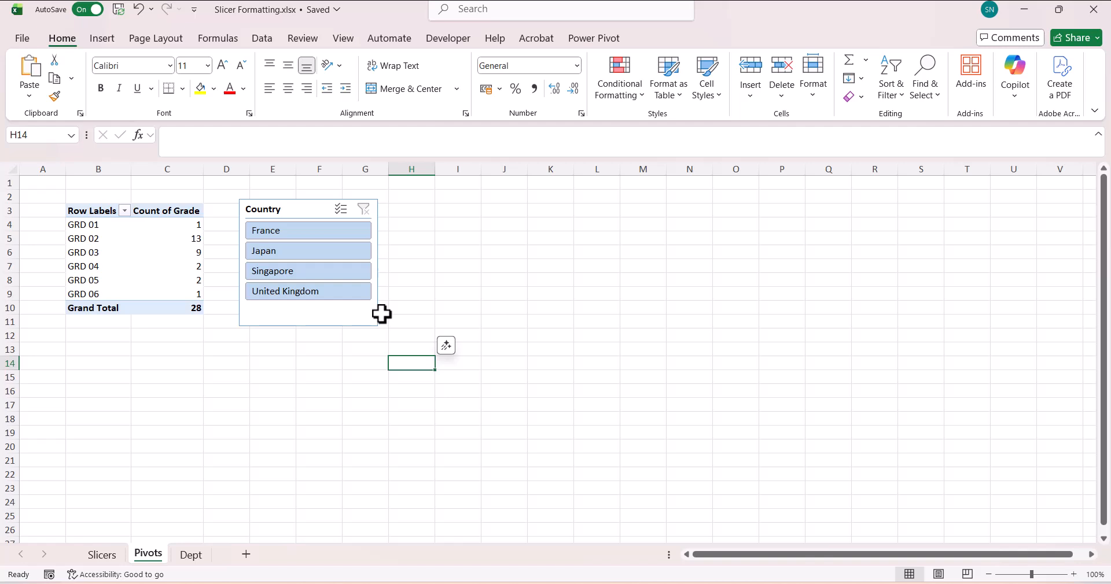
pyautogui.click(355, 330)
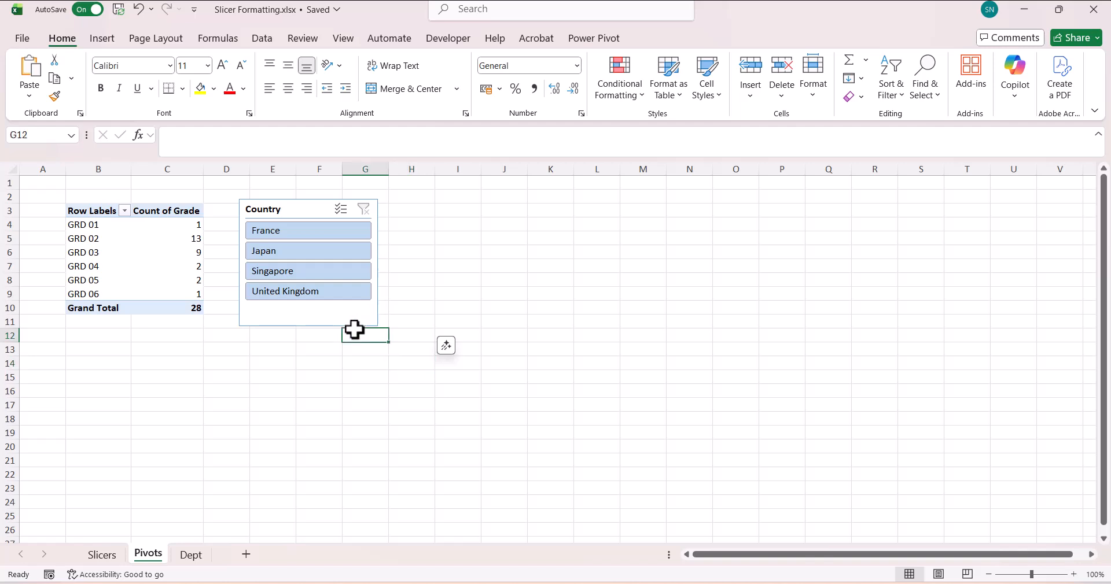
pyautogui.click(340, 322)
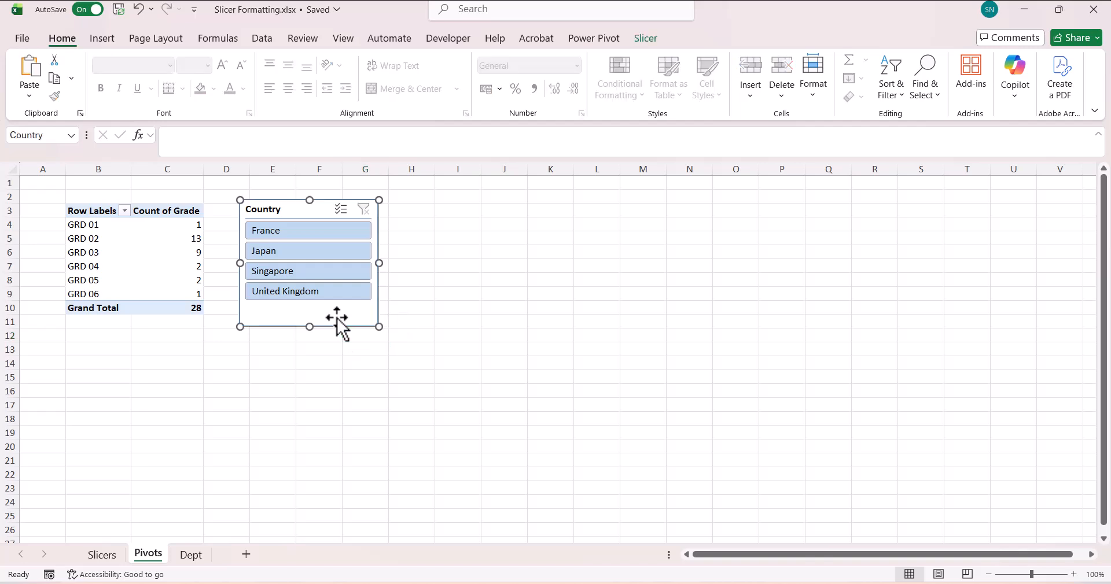
pyautogui.click(647, 39)
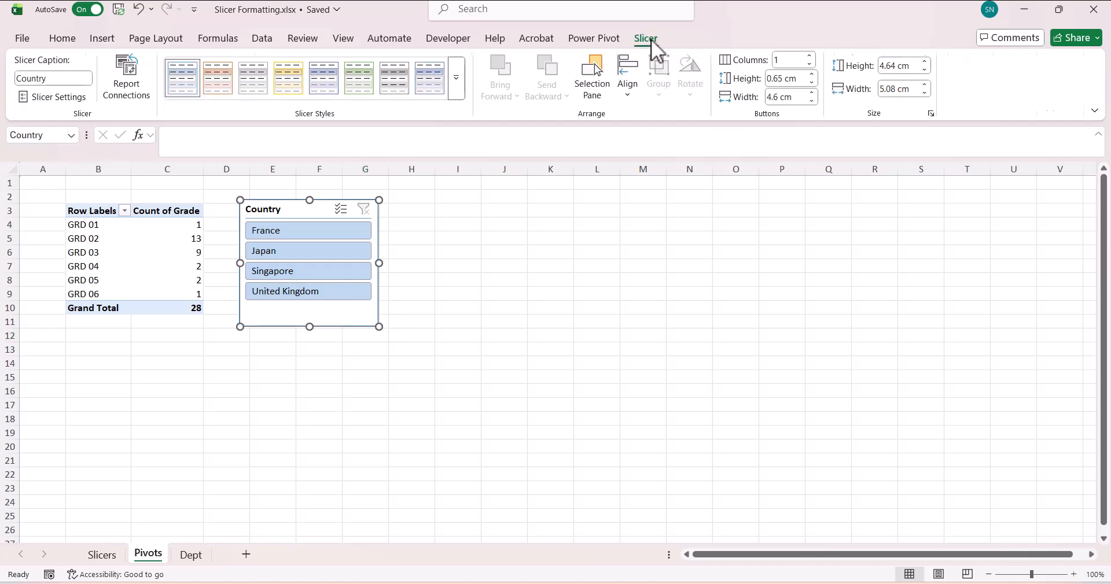
pyautogui.click(457, 87)
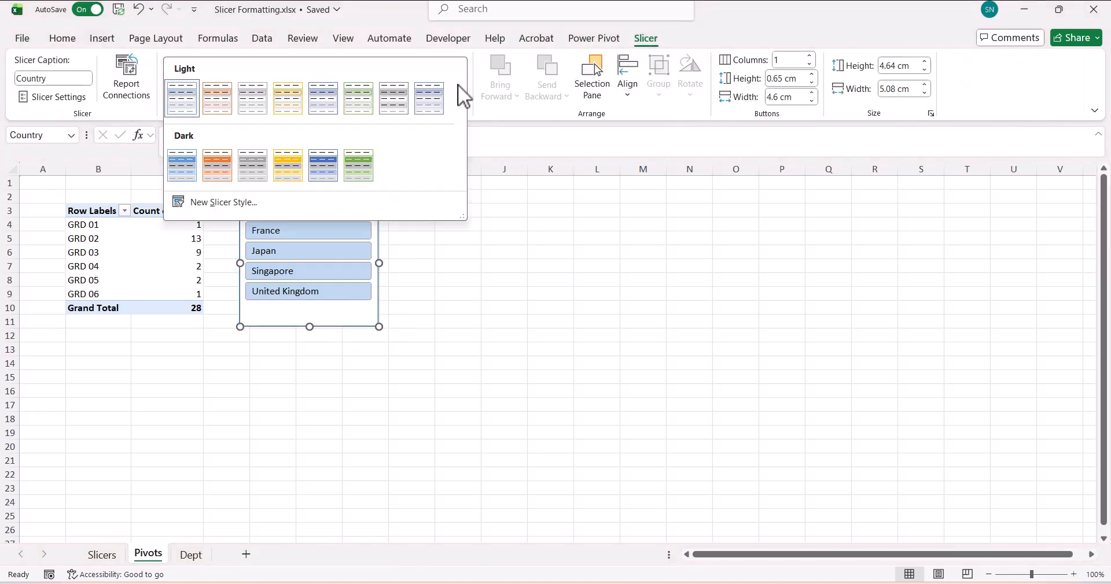
pyautogui.click(359, 166)
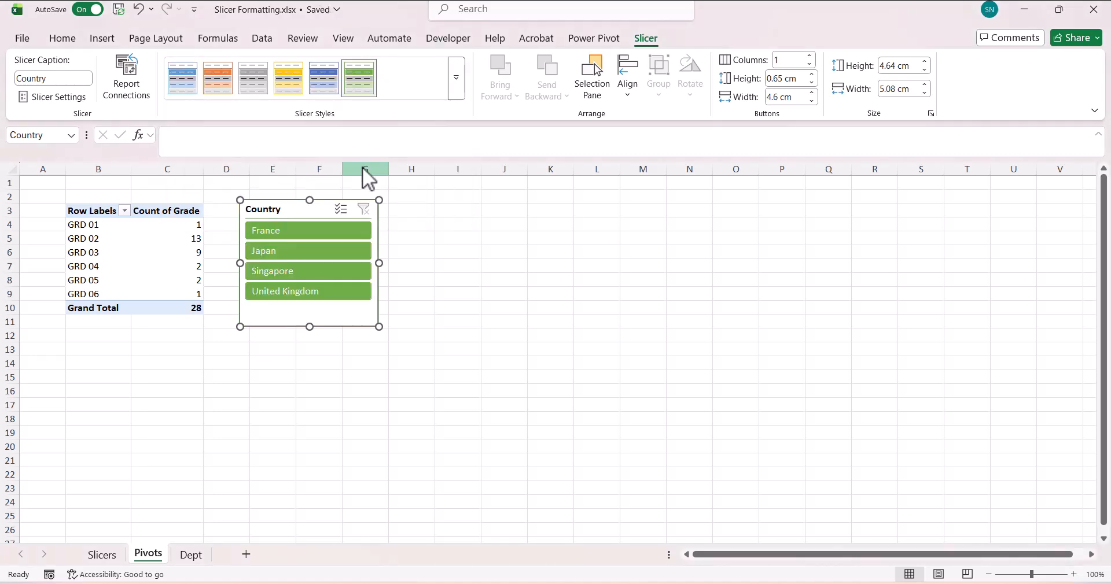
pyautogui.click(459, 86)
pyautogui.click(226, 166)
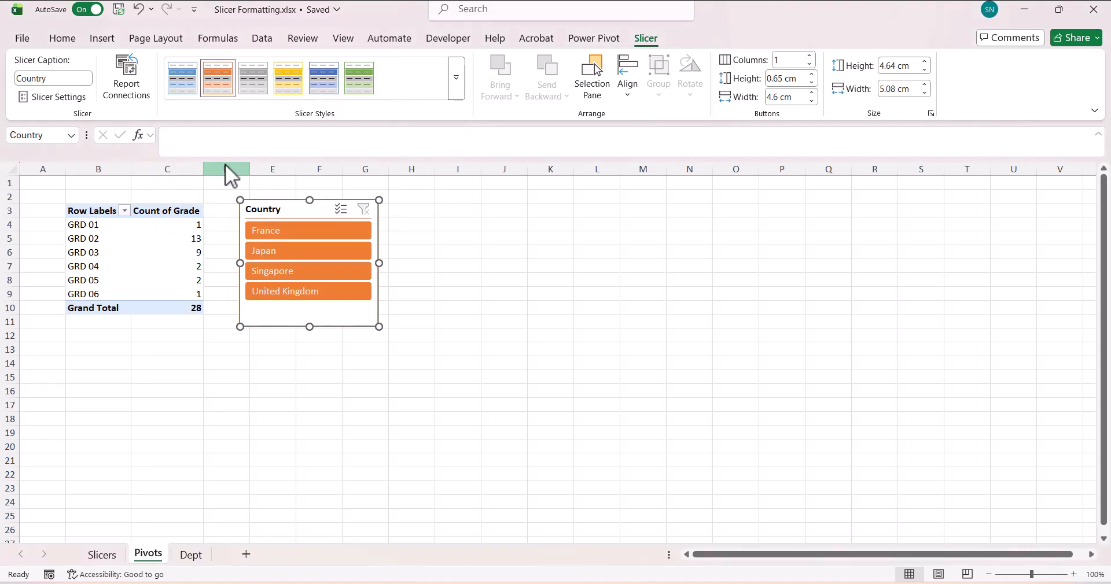
pyautogui.click(456, 87)
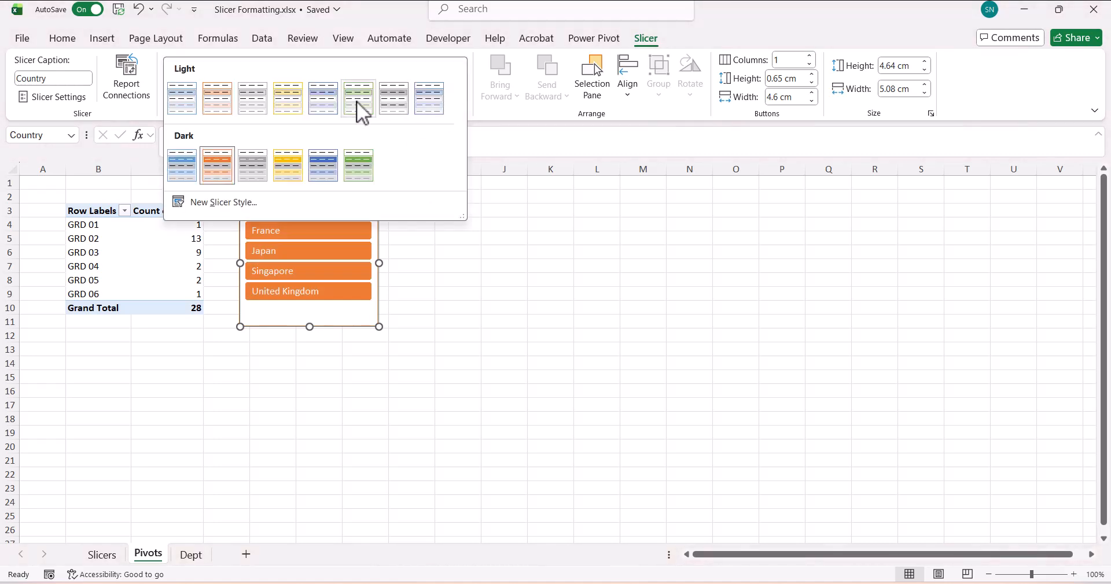
pyautogui.click(184, 113)
pyautogui.click(447, 304)
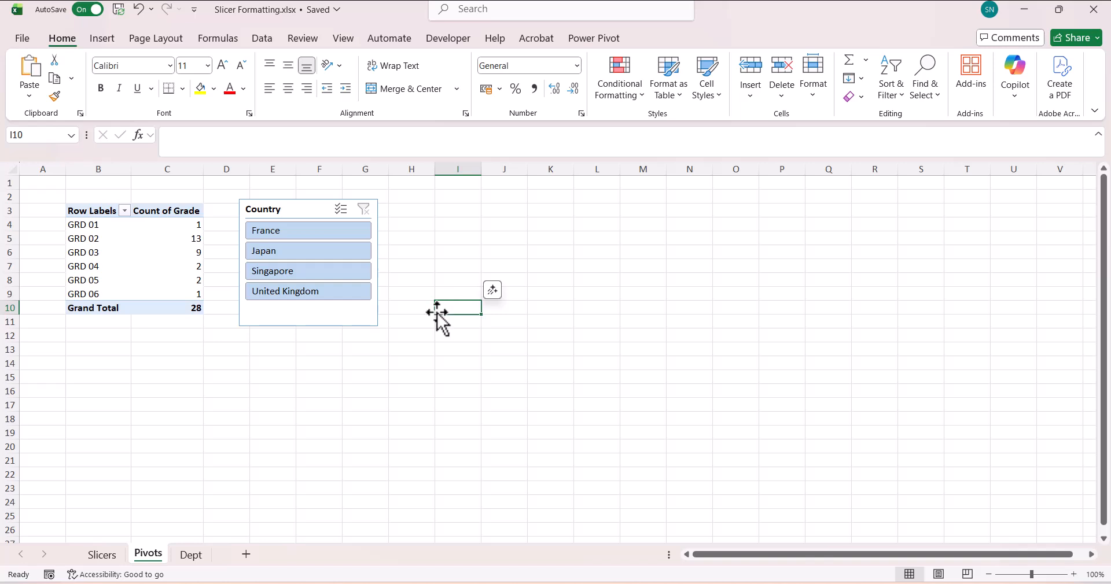
# - Ctrl-drag copies of the Country slicer to sit beside the original
pyautogui.click(363, 320)
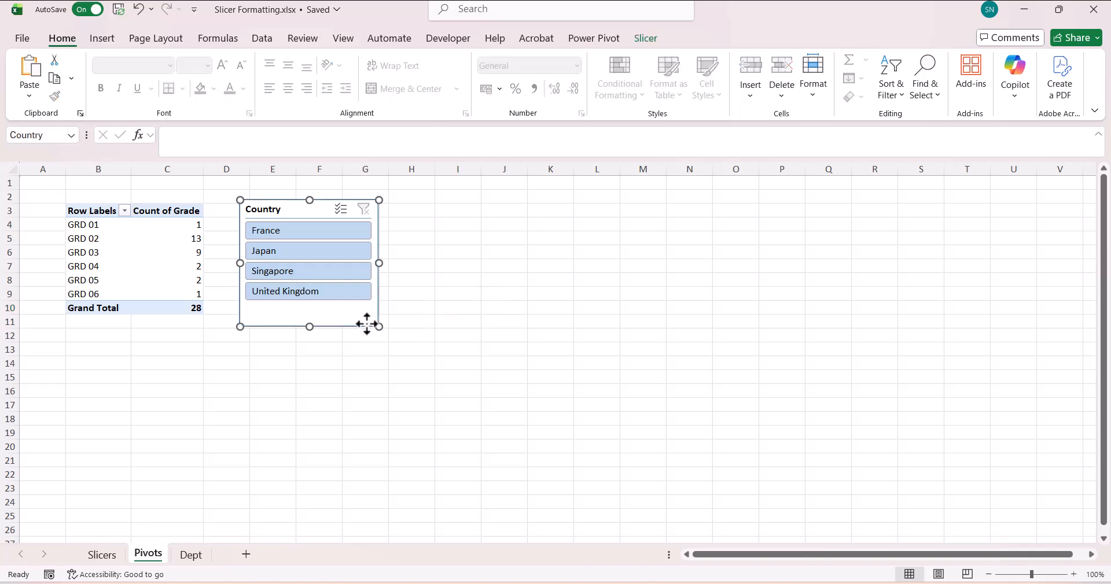
pyautogui.keyDown('ctrl'); pyautogui.moveTo(367, 324); pyautogui.dragTo(646, 322); pyautogui.keyUp('ctrl')
pyautogui.click(319, 330)
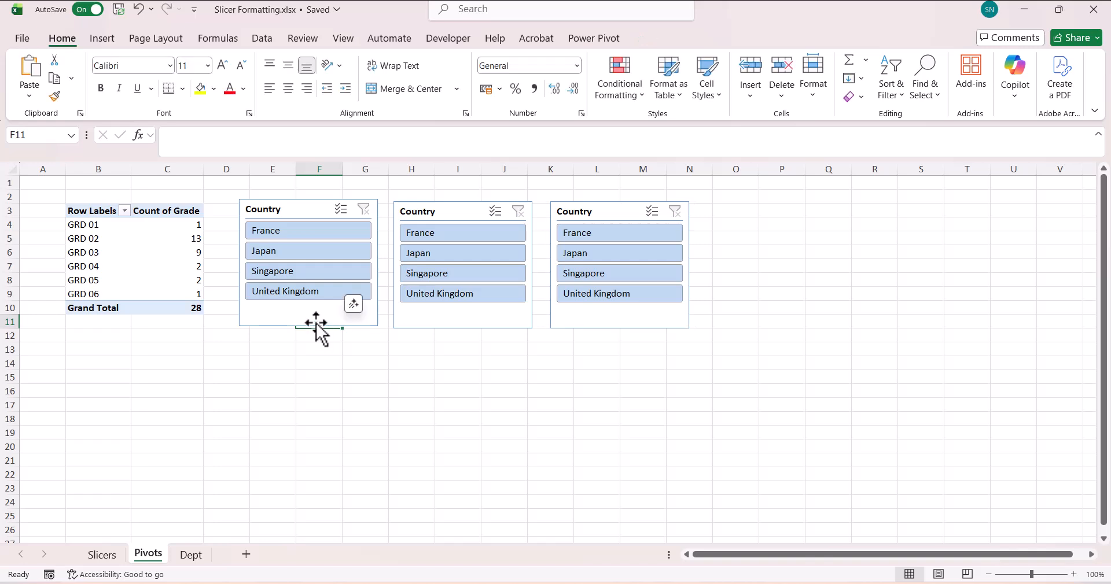
pyautogui.click(316, 325)
# - Bring up the options for the first Light slicer style in the style gallery
pyautogui.click(647, 39)
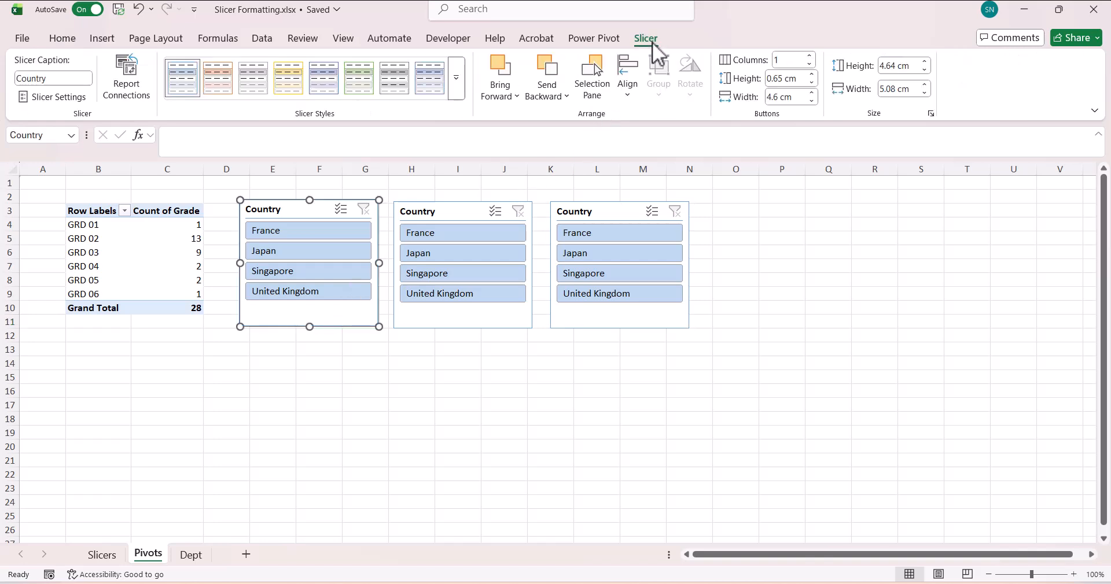
pyautogui.click(462, 82)
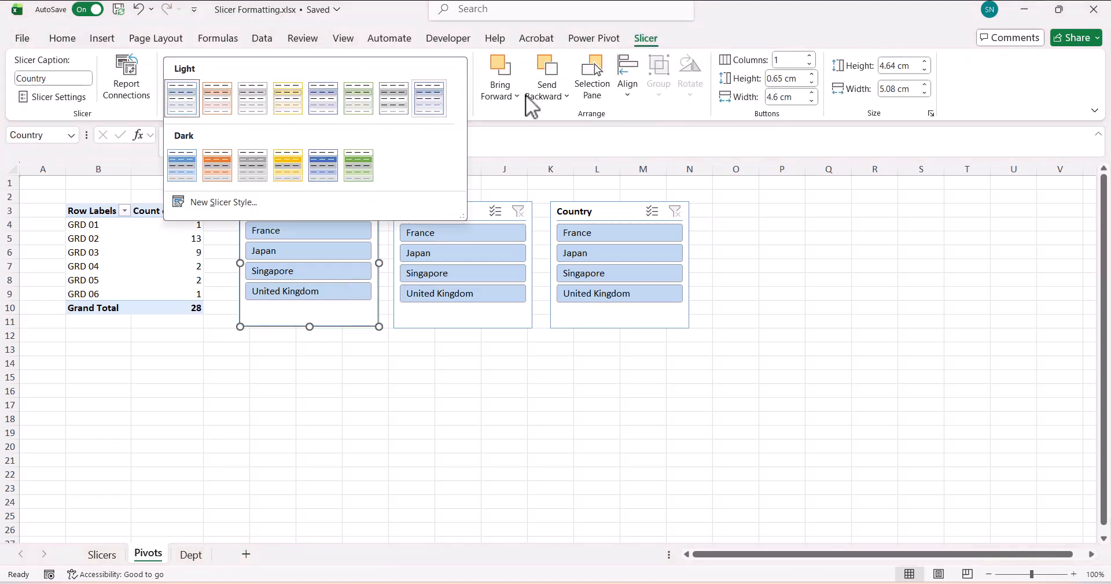
pyautogui.rightClick(181, 110)
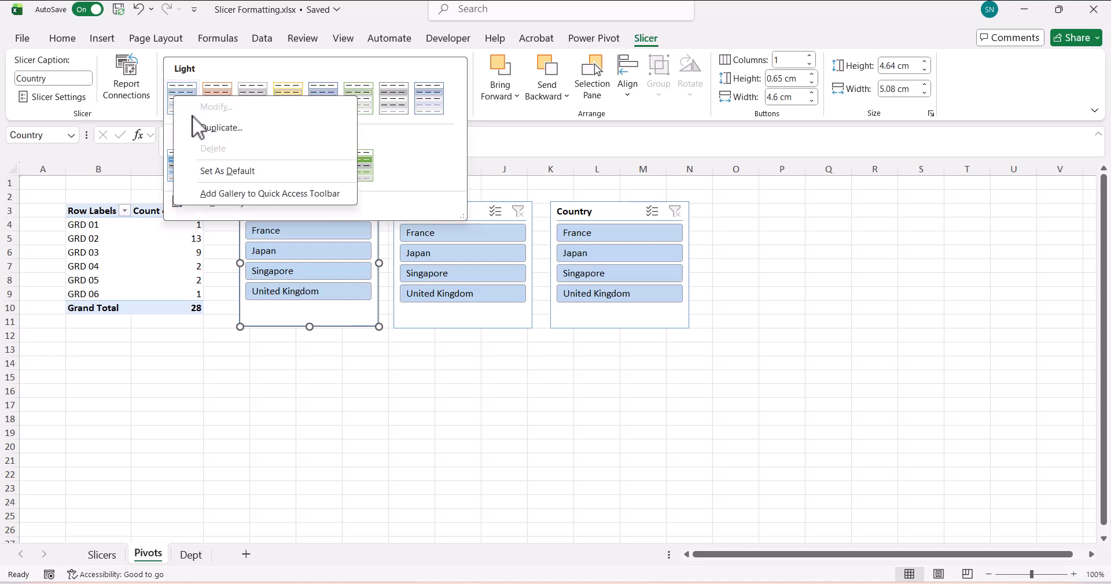
# - Duplicate the first Light slicer style as a new style named MySTyle
pyautogui.click(200, 130)
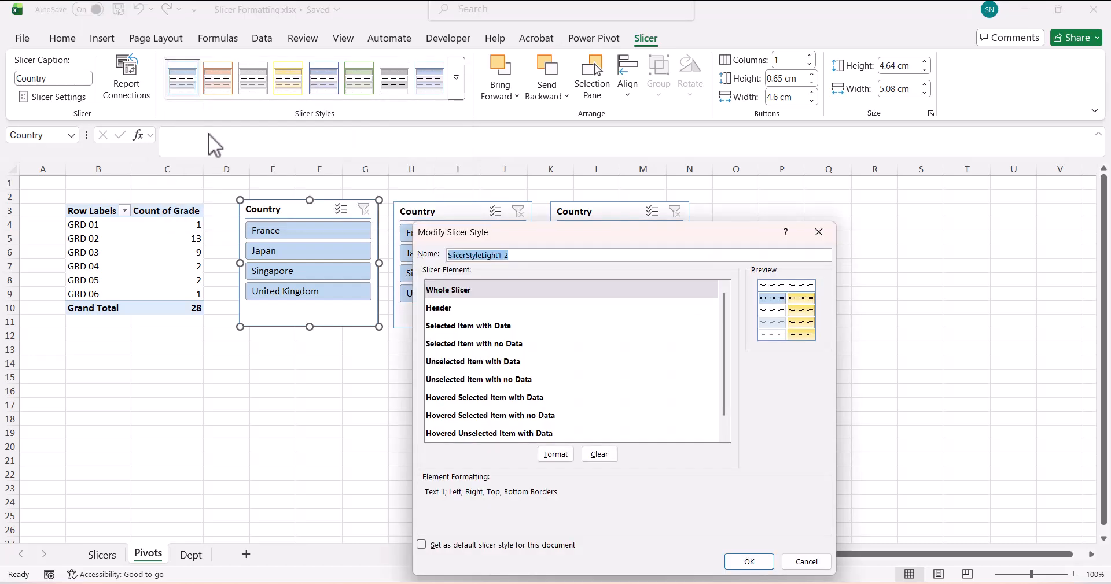
pyautogui.write('MySTy')
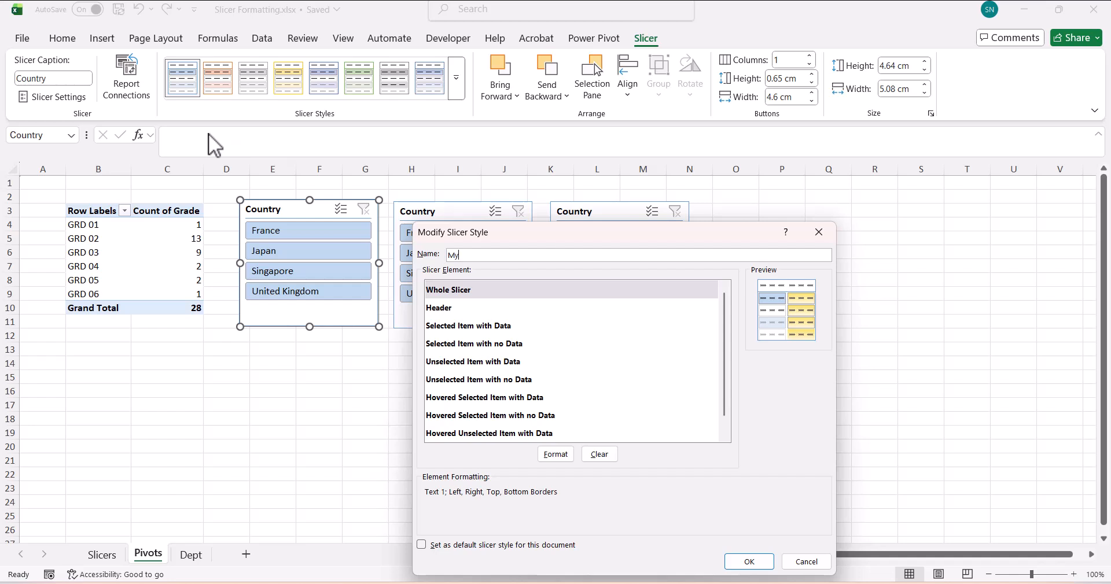
pyautogui.press('BackSpace')
pyautogui.press('BackSpace')
pyautogui.write('tyle')
# - Format its Whole Slicer element with bold 14-pt Abadi, no borders and grey fill, then save
pyautogui.click(463, 291)
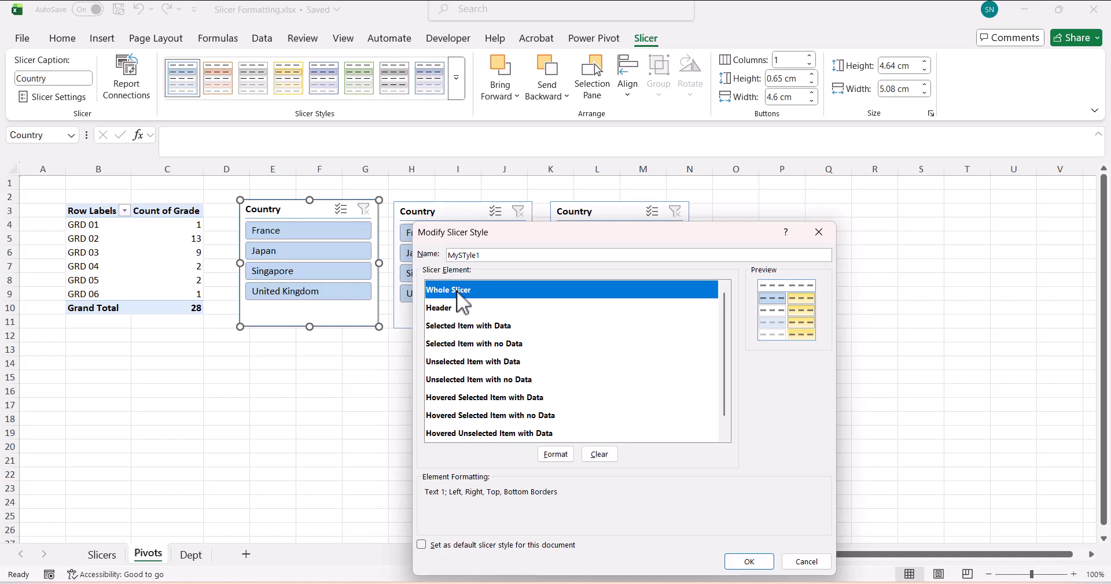
pyautogui.click(551, 453)
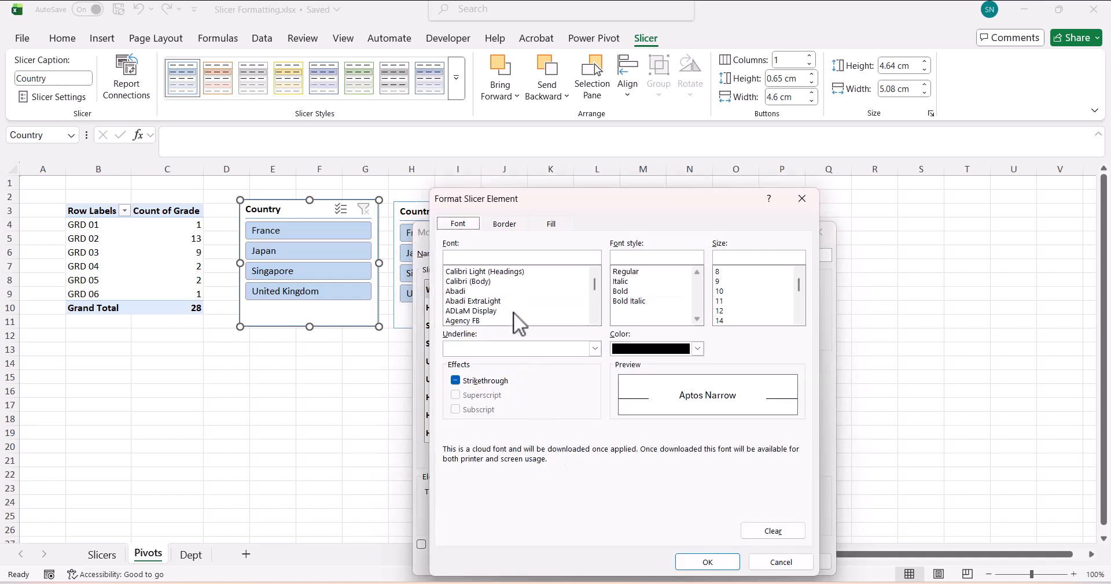
pyautogui.click(482, 292)
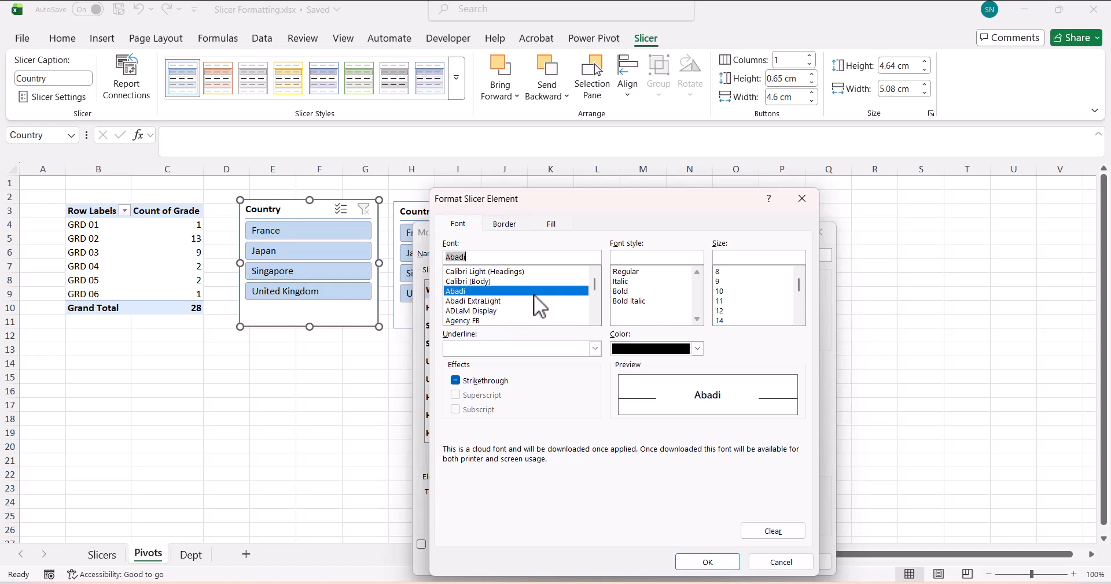
pyautogui.click(628, 293)
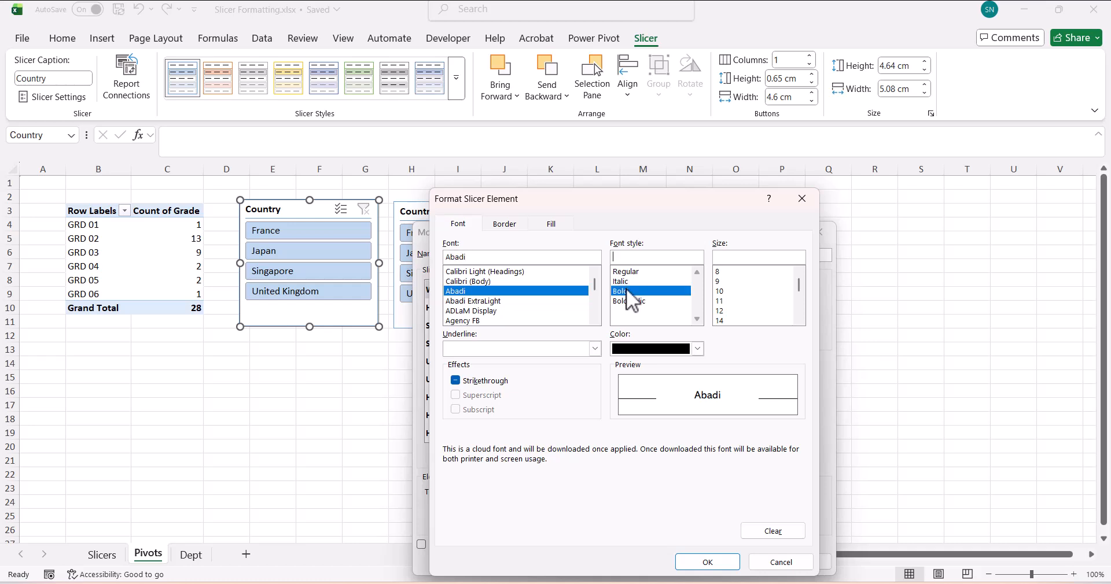
pyautogui.click(727, 320)
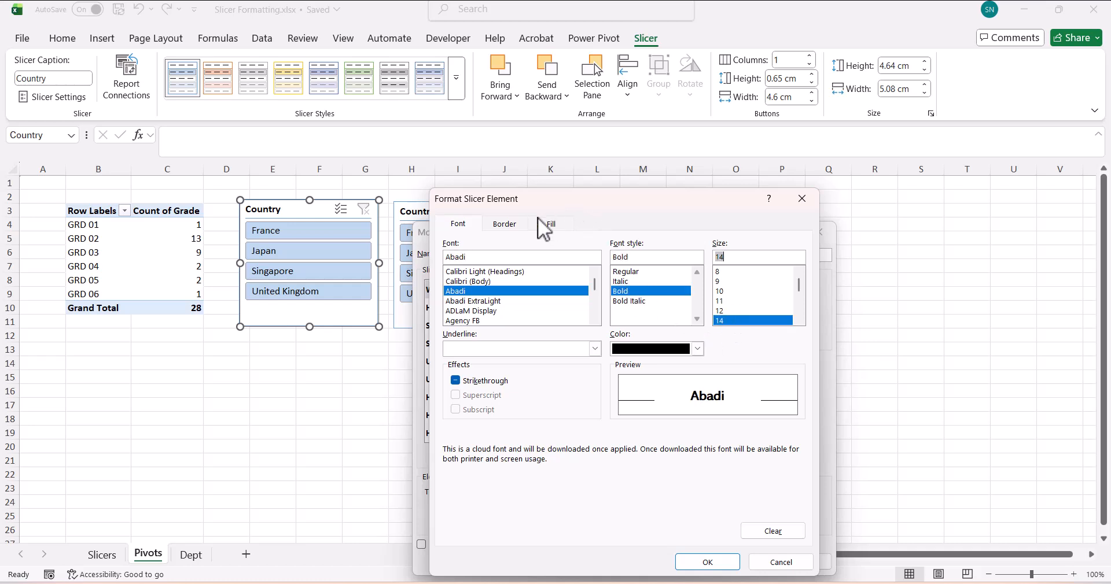
pyautogui.click(513, 222)
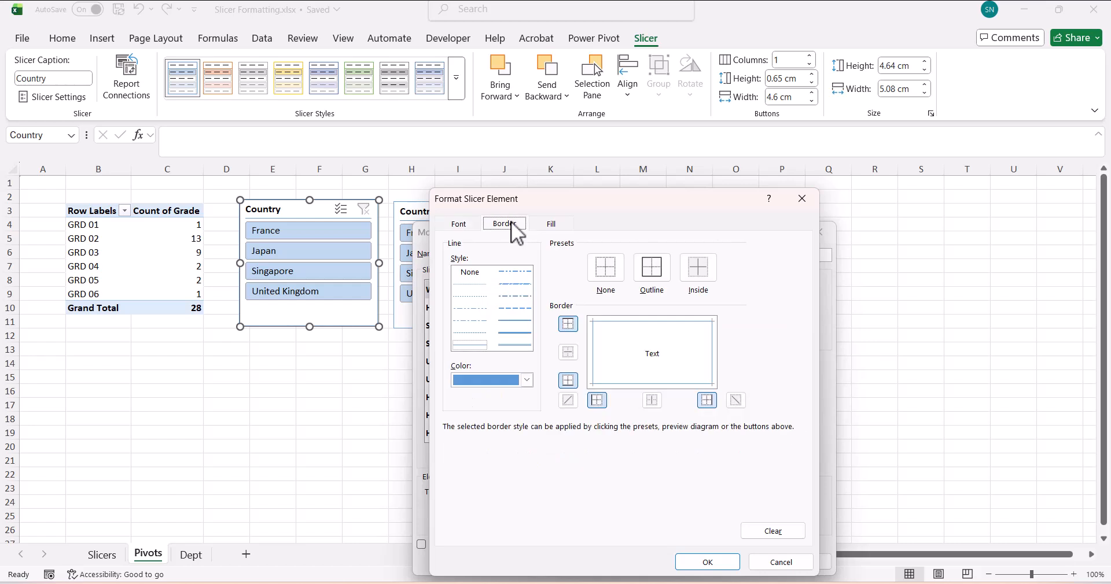
pyautogui.click(600, 280)
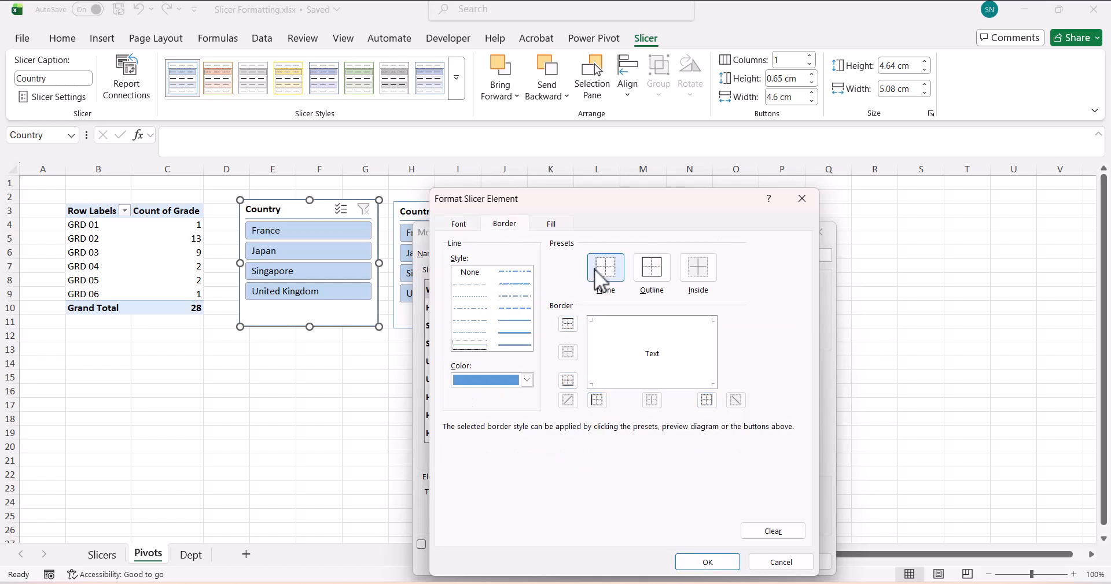
pyautogui.click(552, 225)
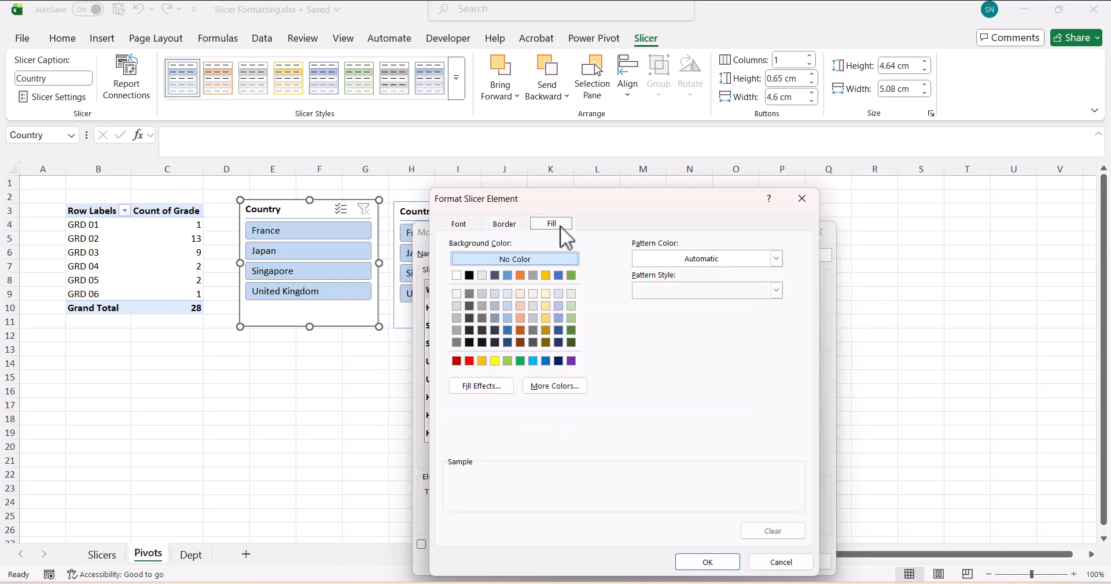
pyautogui.click(456, 342)
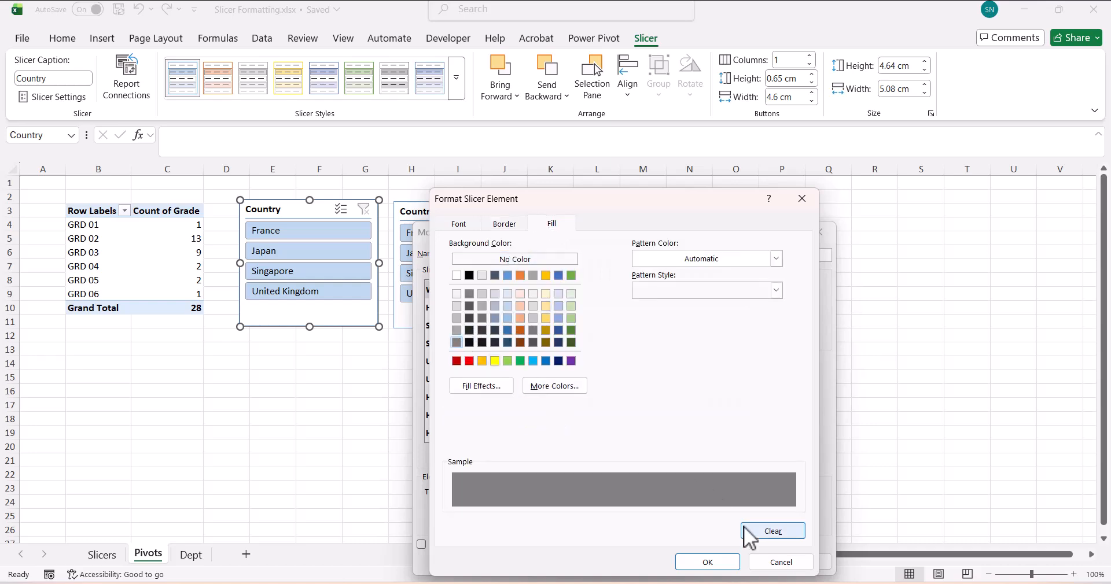
pyautogui.click(732, 562)
pyautogui.click(746, 563)
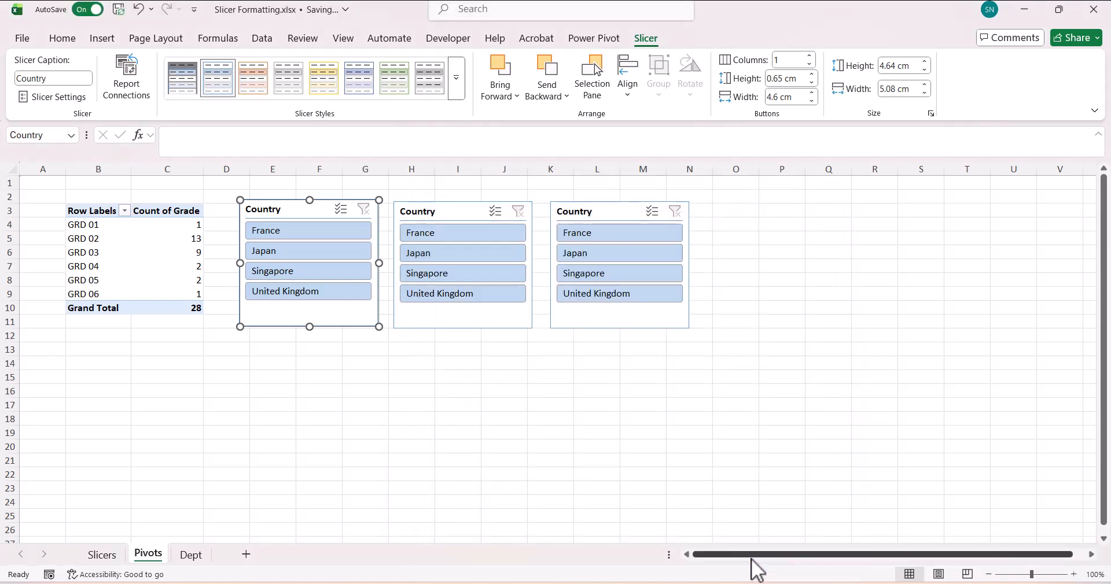
pyautogui.click(654, 444)
# - Apply the grey MySTyle custom style to the first Country slicer
pyautogui.click(349, 322)
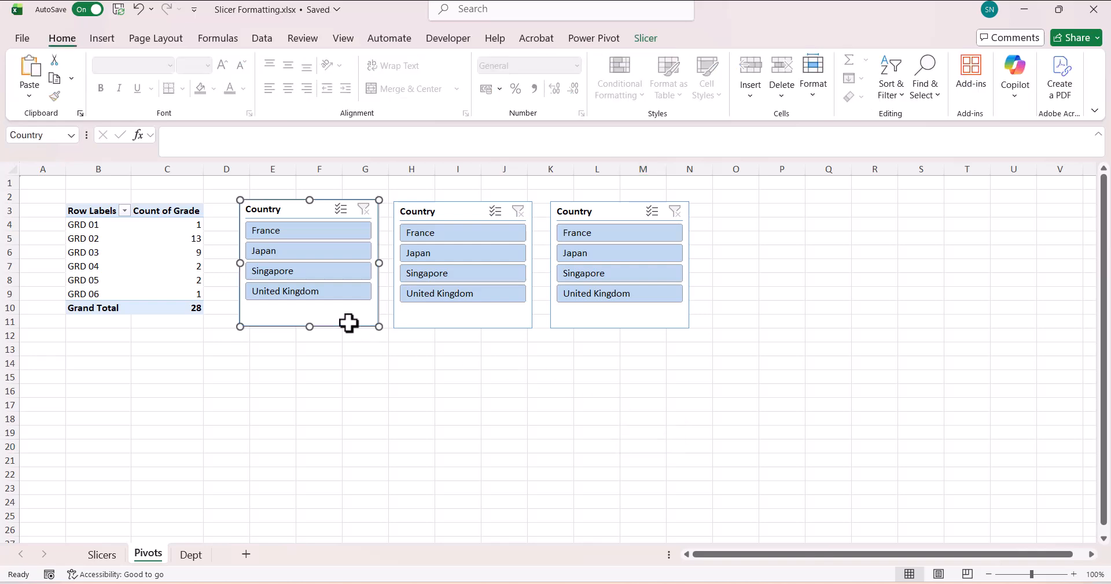
pyautogui.click(646, 38)
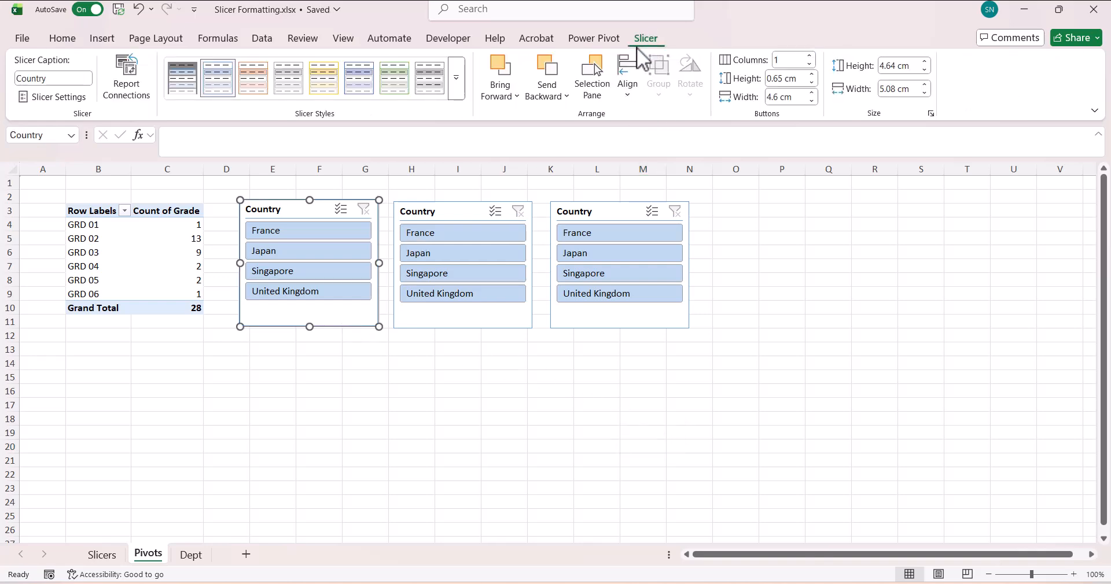
pyautogui.click(458, 86)
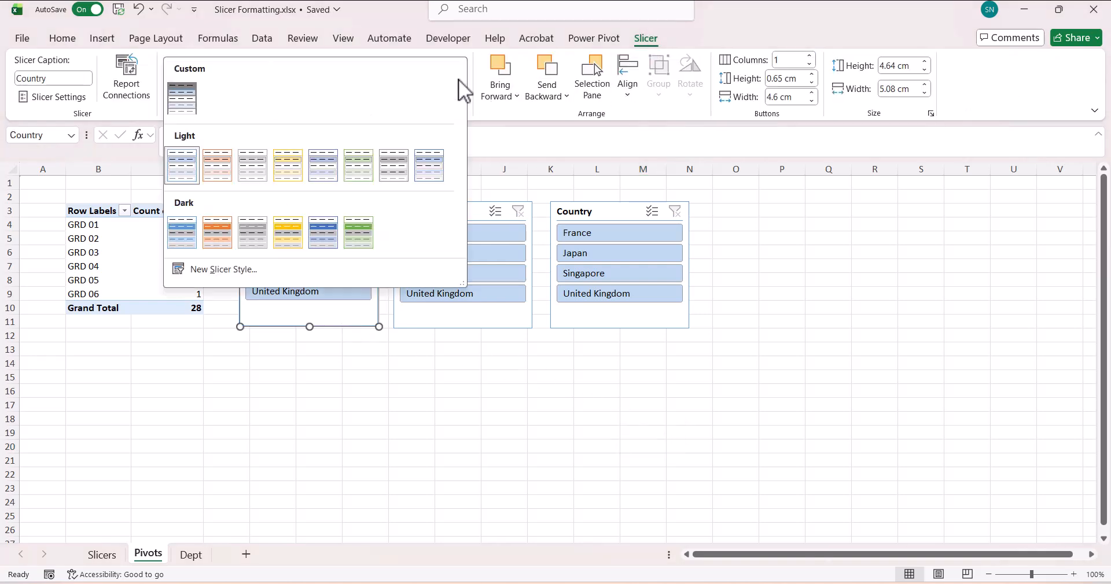
pyautogui.click(186, 103)
pyautogui.press('Escape')
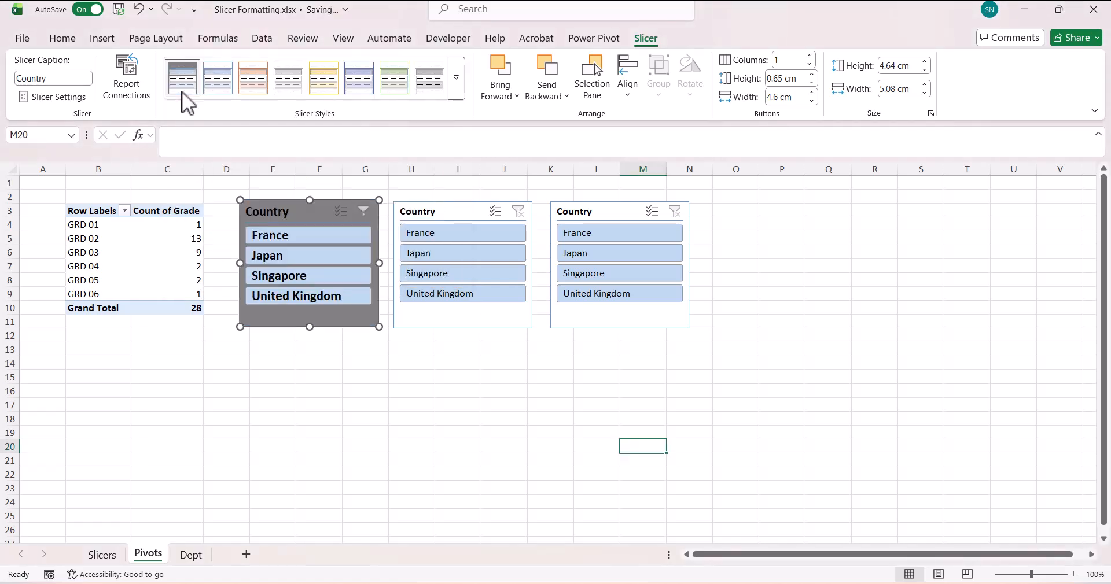
pyautogui.click(355, 434)
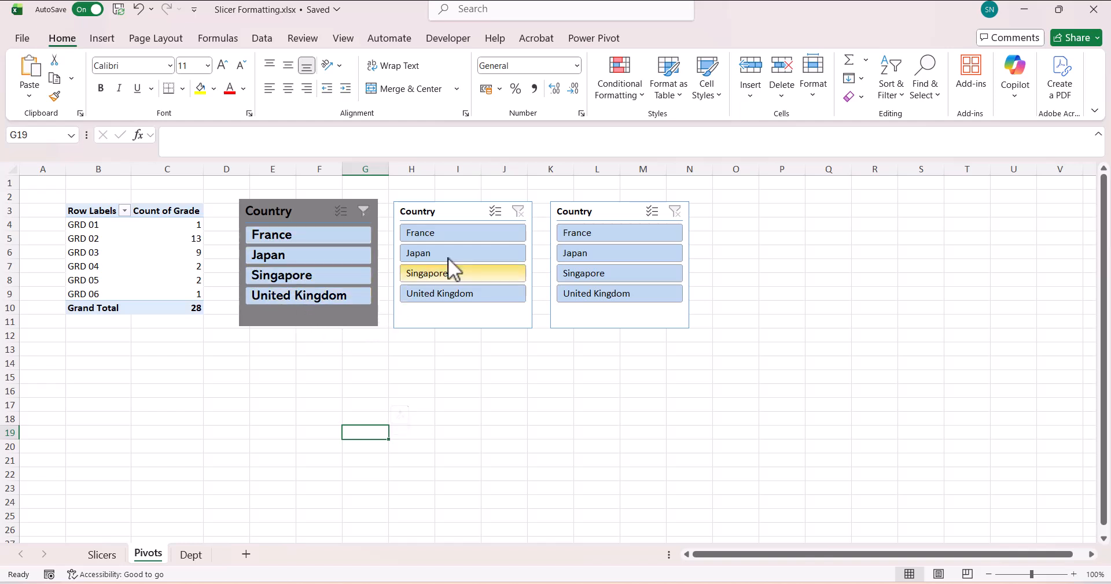
pyautogui.click(450, 214)
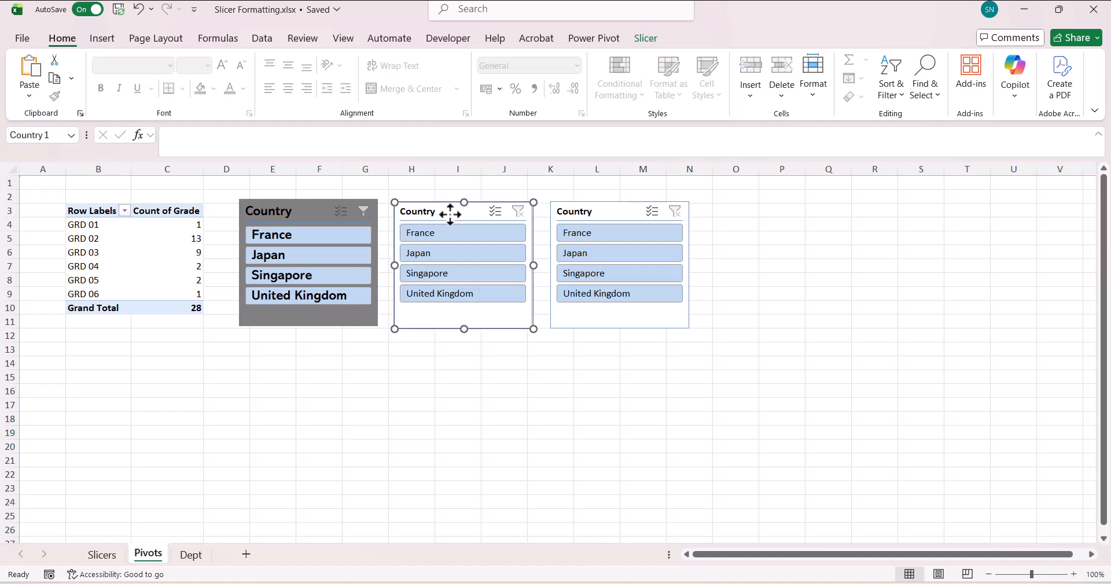
# - Duplicate the first Light slicer style as a new style named MySTyle2
pyautogui.click(644, 41)
pyautogui.click(463, 82)
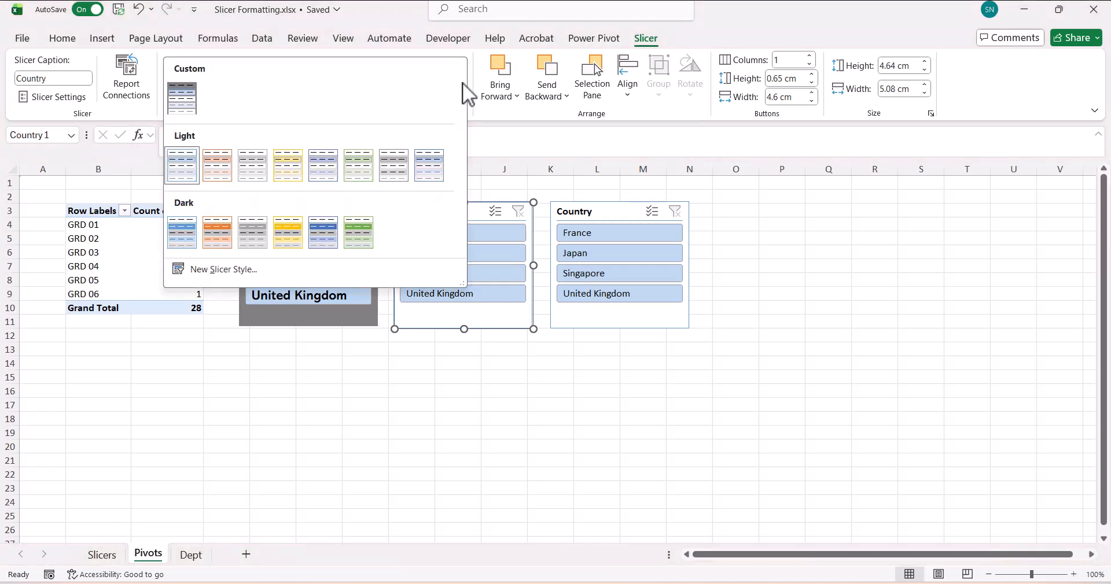
pyautogui.rightClick(186, 158)
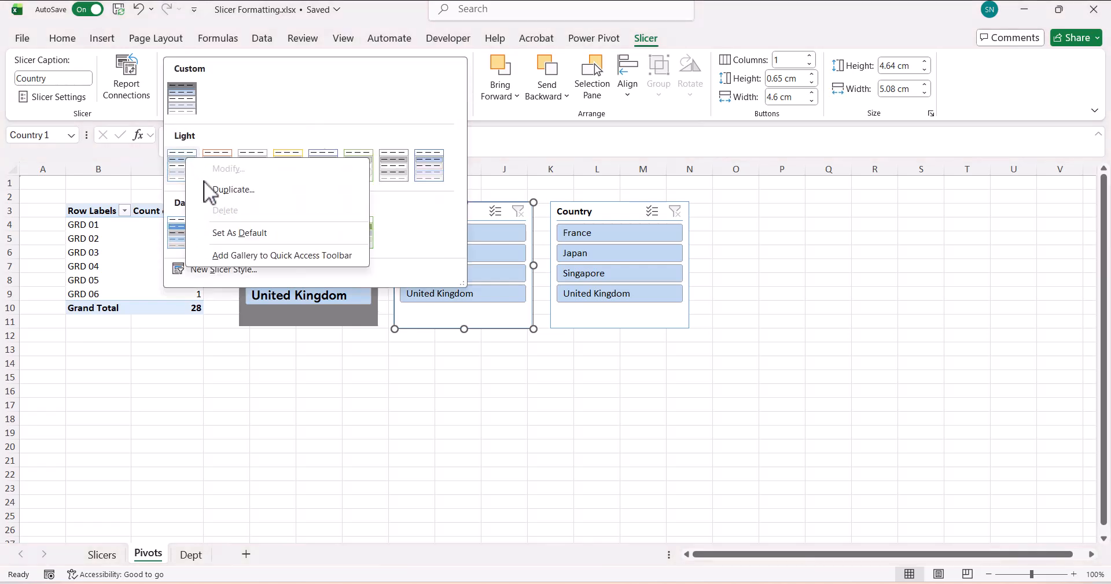
pyautogui.click(213, 187)
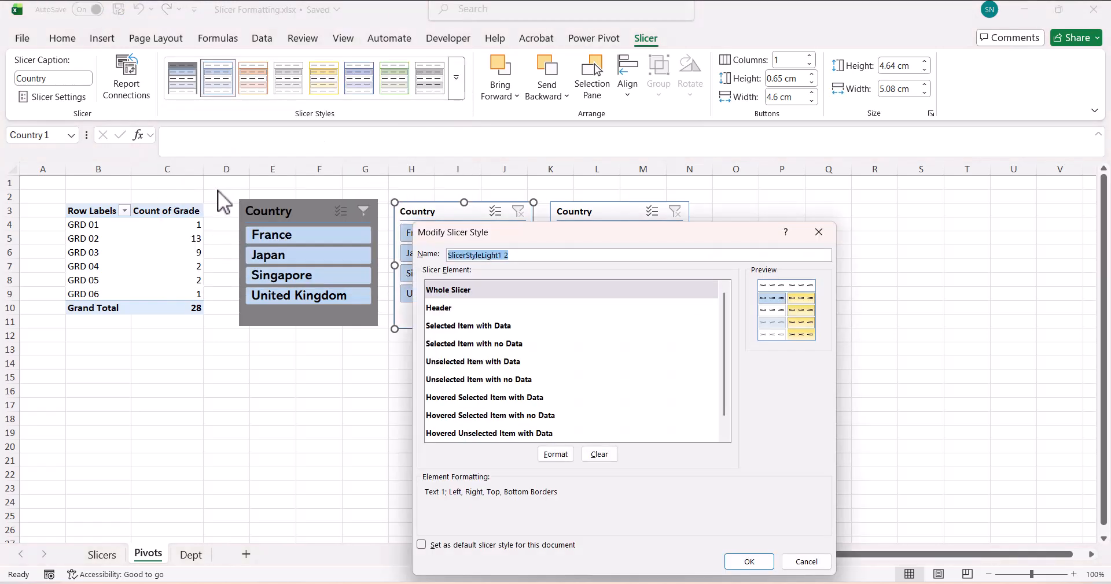
pyautogui.write('MySTyle')
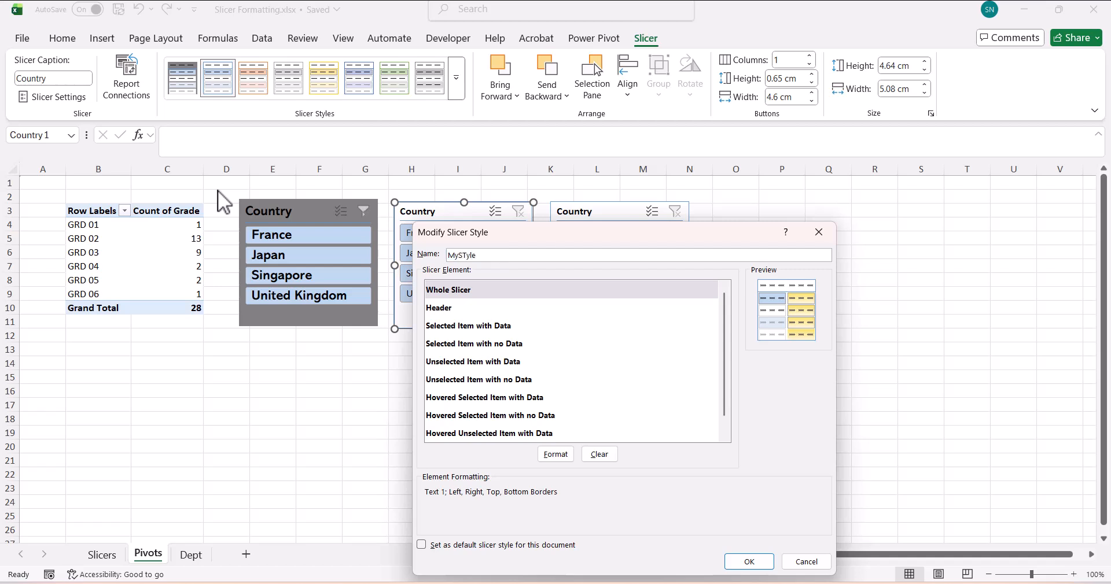
pyautogui.write('2')
# - Give its Whole Slicer element 8-pt Calibri Light text and no borders, then save the style
pyautogui.click(486, 291)
pyautogui.click(554, 454)
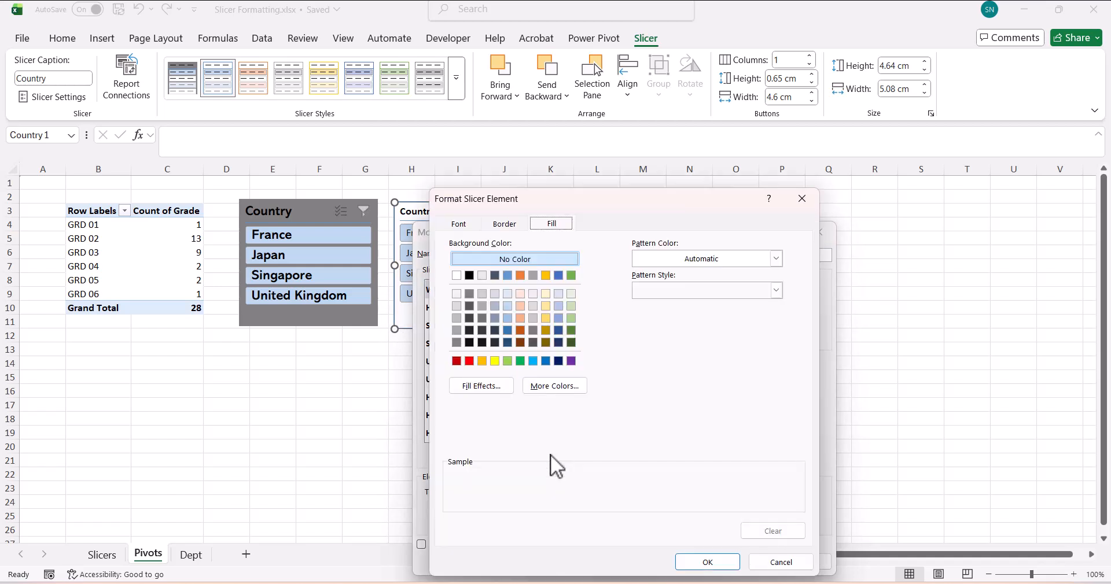
pyautogui.click(463, 226)
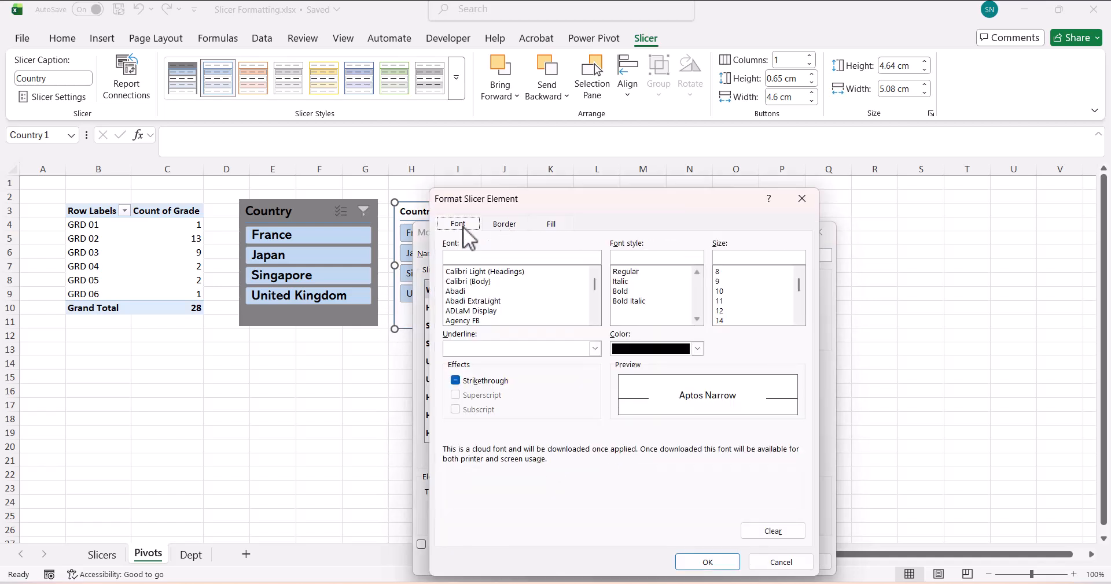
pyautogui.click(484, 272)
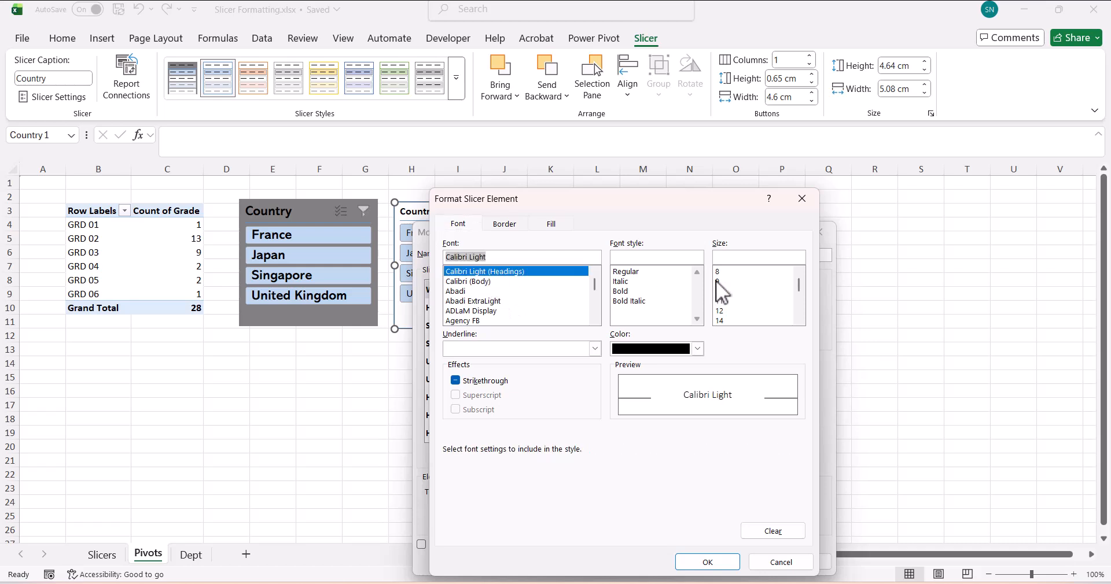
pyautogui.click(729, 273)
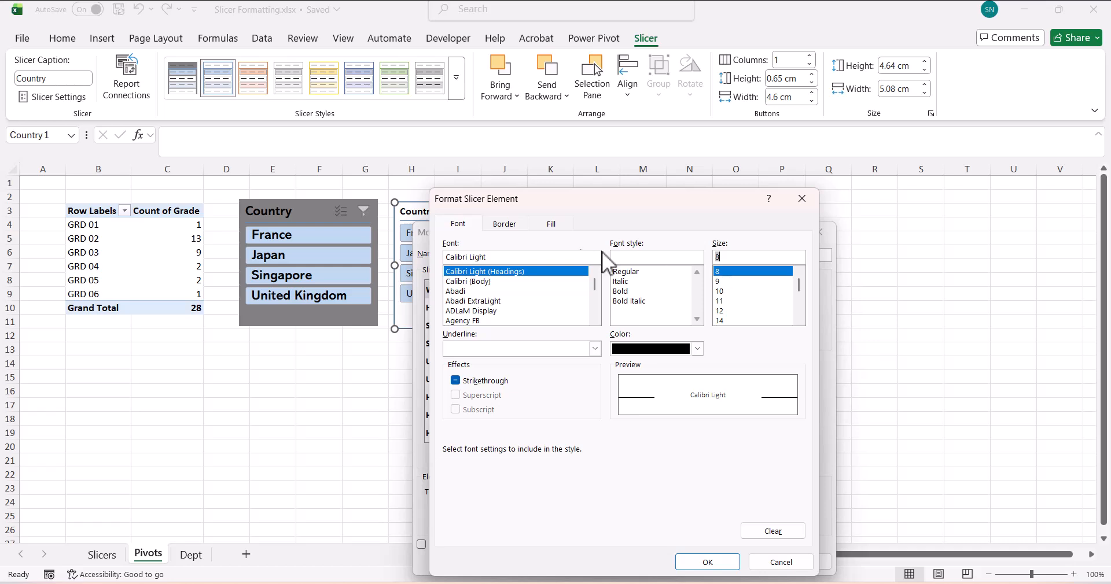
pyautogui.click(512, 224)
pyautogui.click(605, 267)
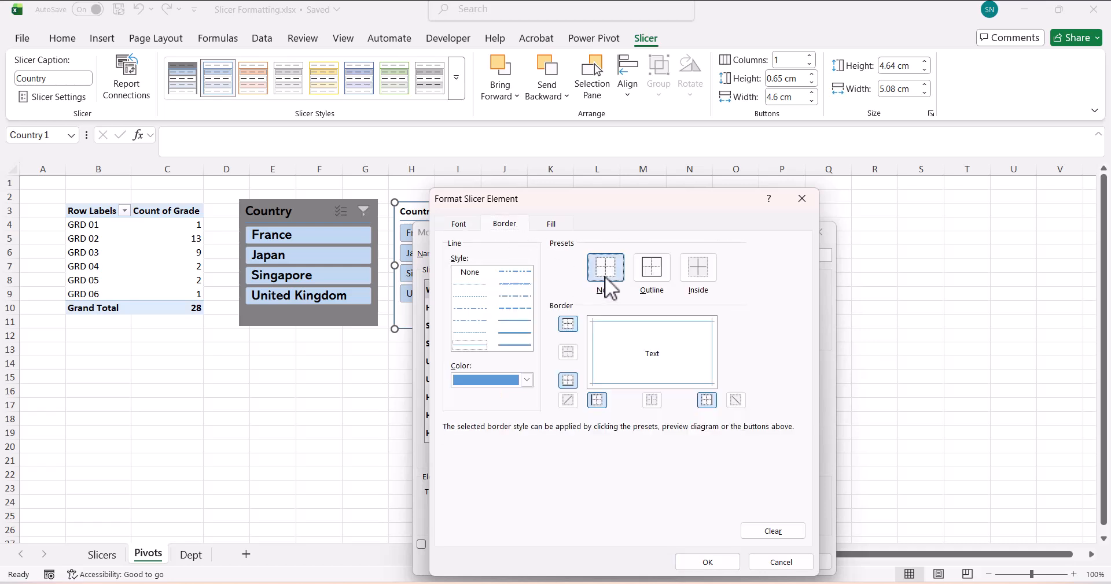
pyautogui.click(551, 224)
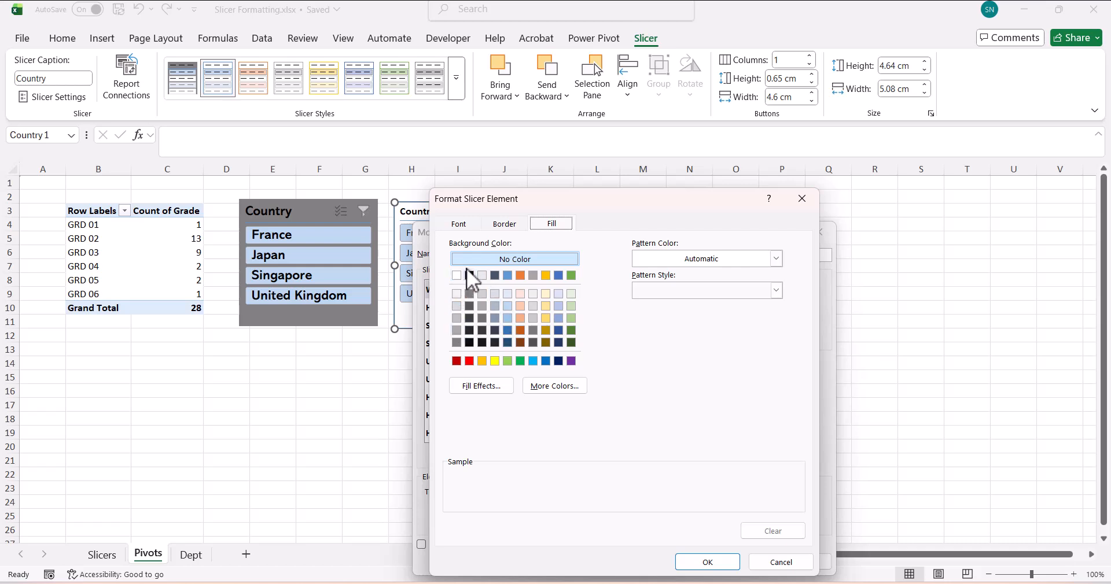
pyautogui.click(705, 563)
pyautogui.click(746, 562)
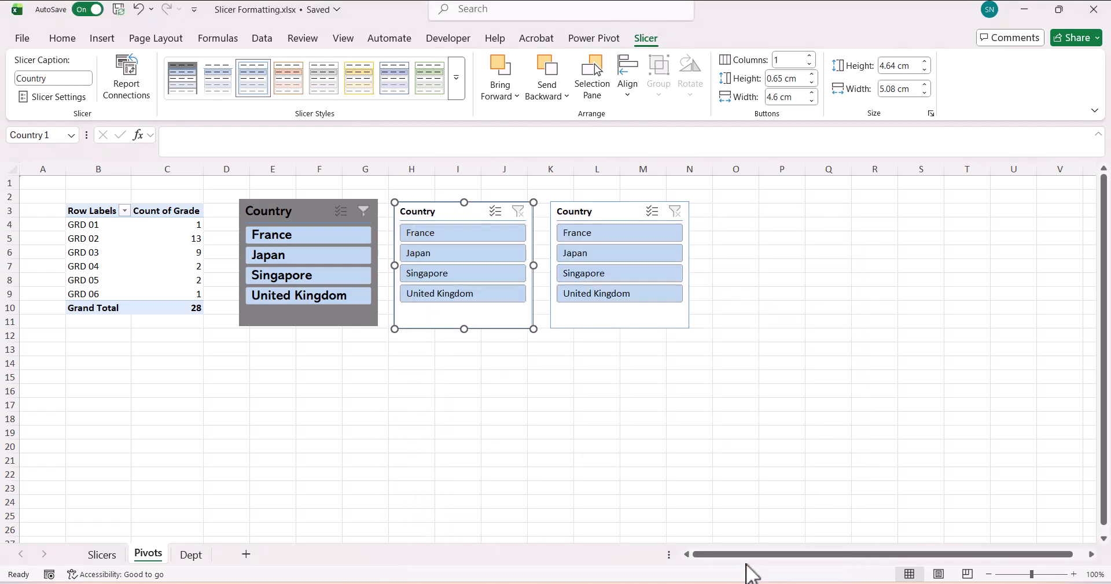
# - Apply the MySTyle2 small-text style to the middle slicer and move it down near row 15
pyautogui.click(455, 92)
pyautogui.click(225, 99)
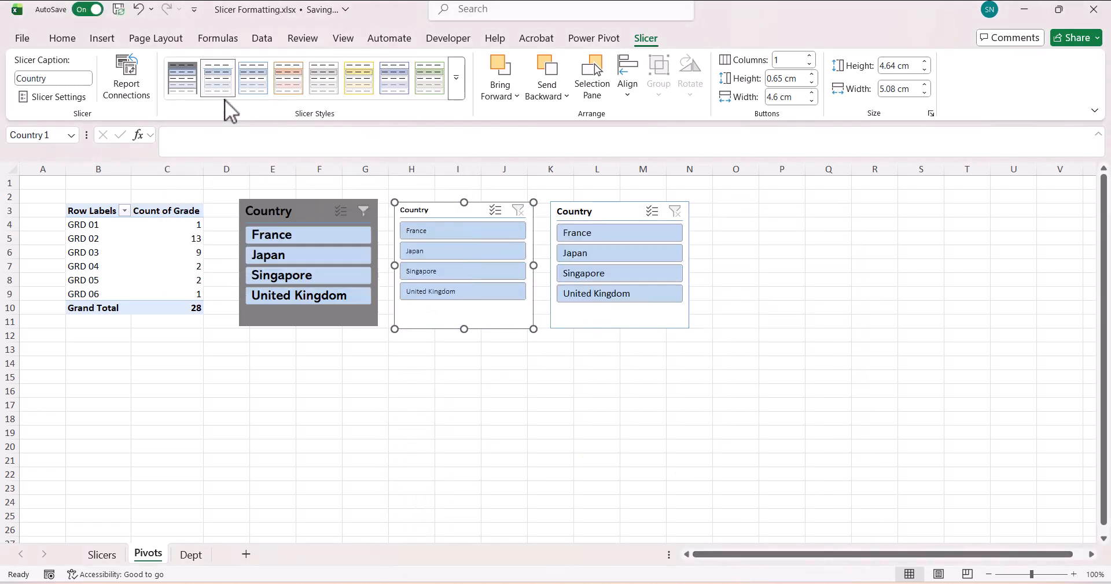
pyautogui.click(450, 92)
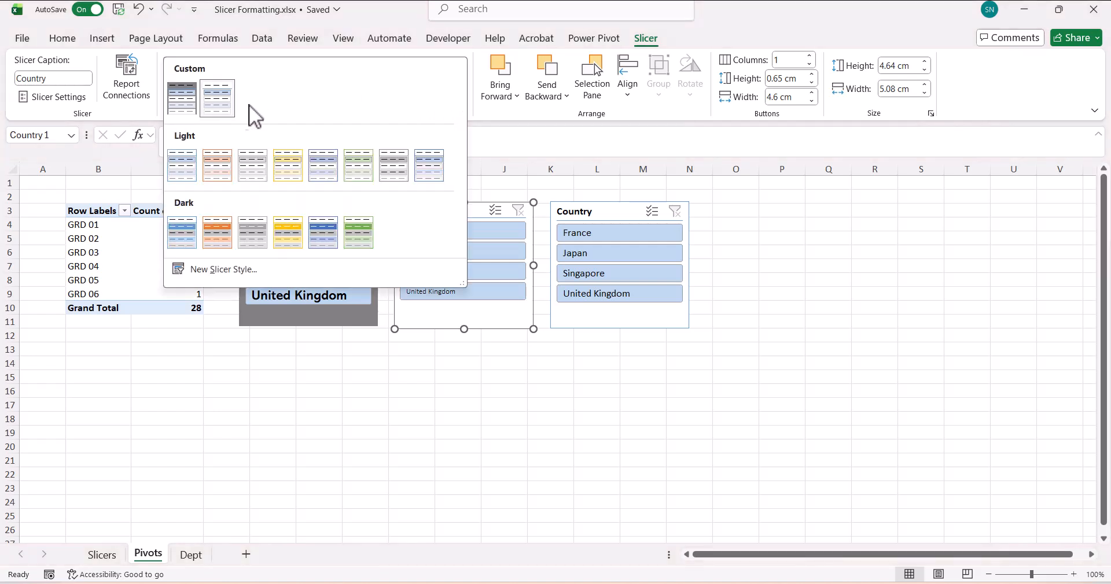
pyautogui.click(481, 367)
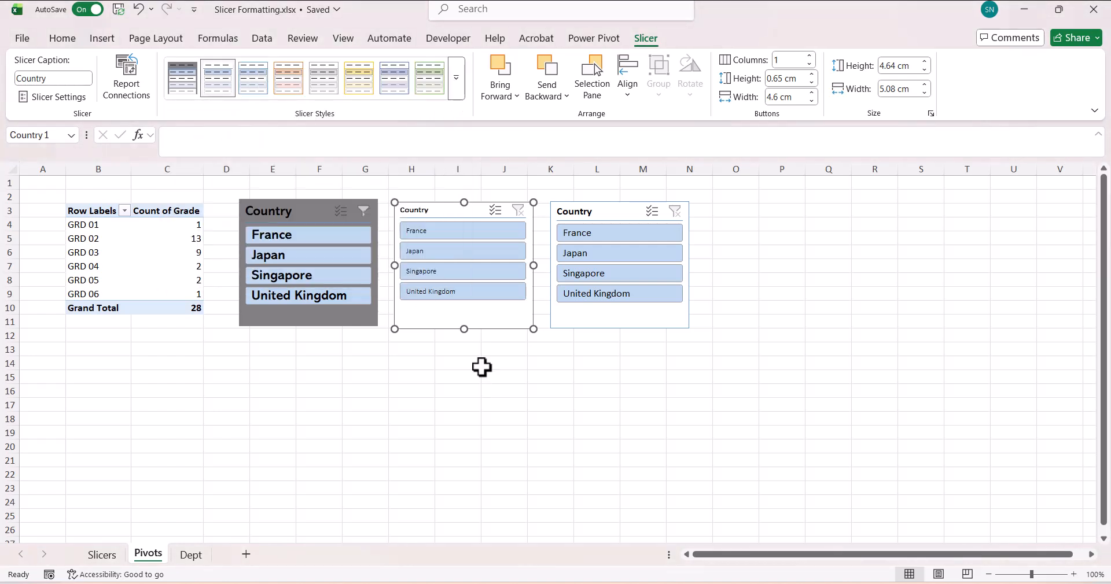
pyautogui.moveTo(449, 318); pyautogui.dragTo(391, 485)
# - Set the slicer to 4 button columns and resize it wide and short
pyautogui.click(787, 59)
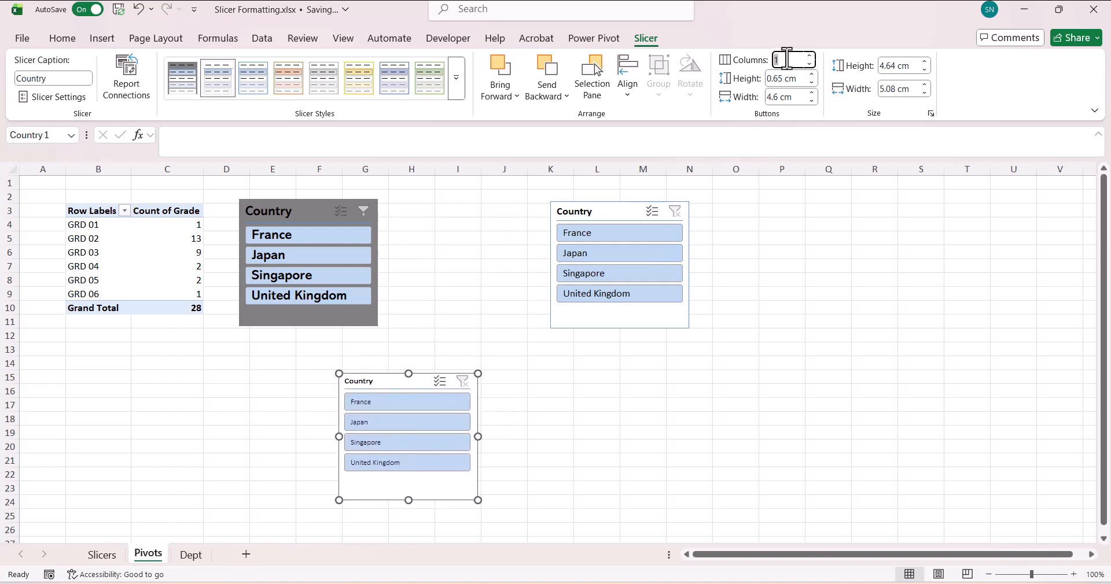
pyautogui.write('4')
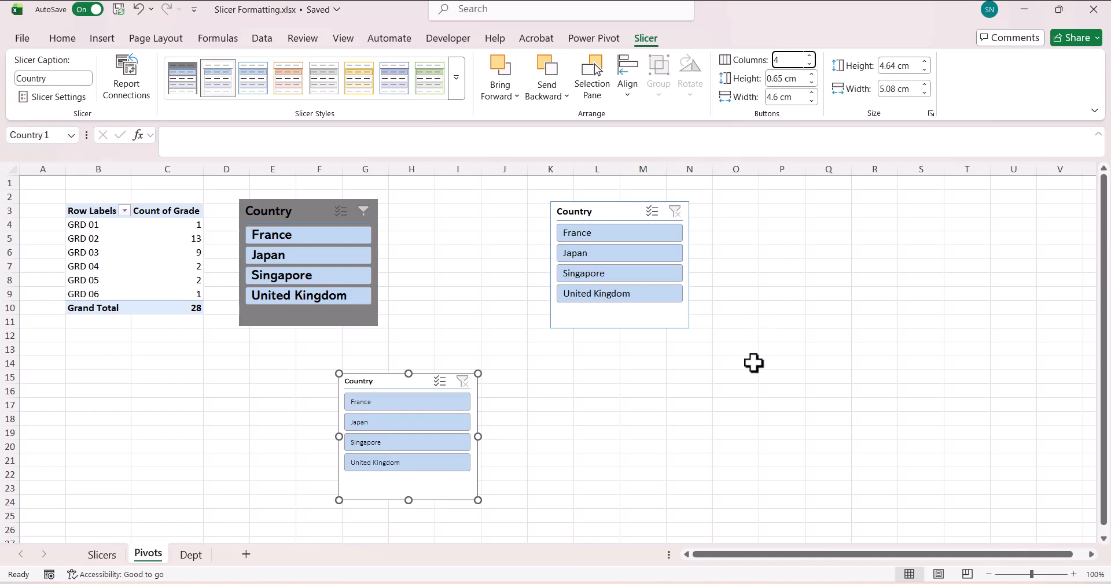
pyautogui.click(751, 364)
pyautogui.click(474, 496)
pyautogui.moveTo(478, 501); pyautogui.dragTo(586, 438)
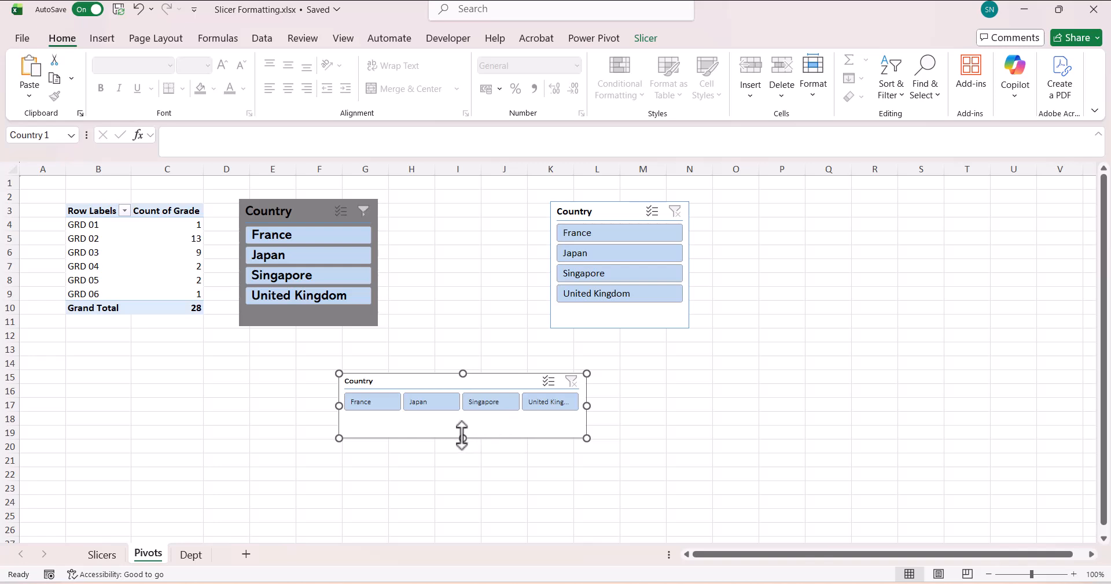
pyautogui.moveTo(463, 438); pyautogui.dragTo(463, 426)
# - Turn off Display header in the small Country slicer's settings
pyautogui.rightClick(477, 385)
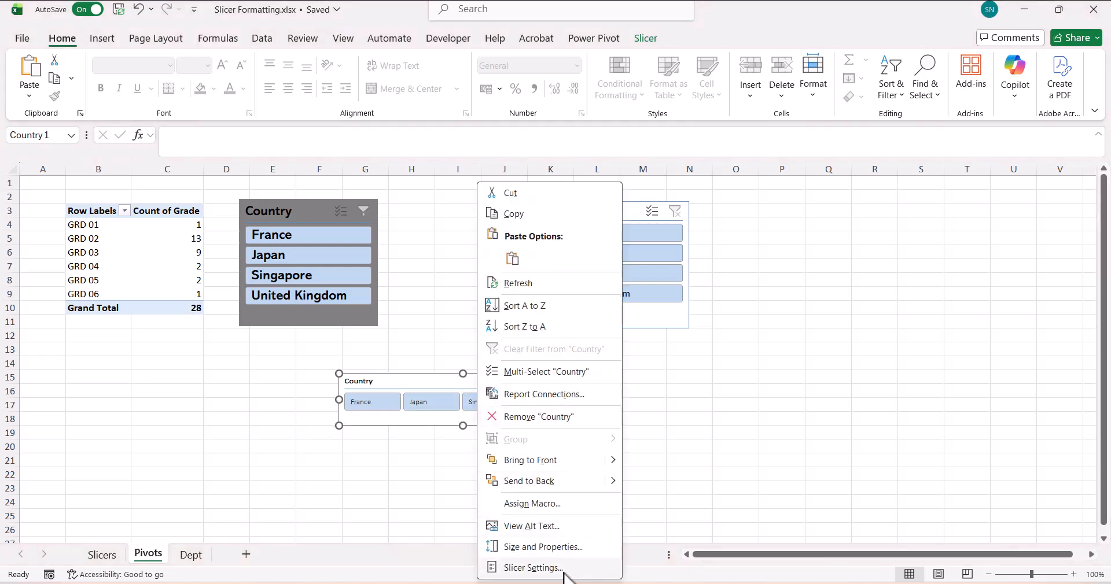
pyautogui.click(532, 568)
pyautogui.click(411, 449)
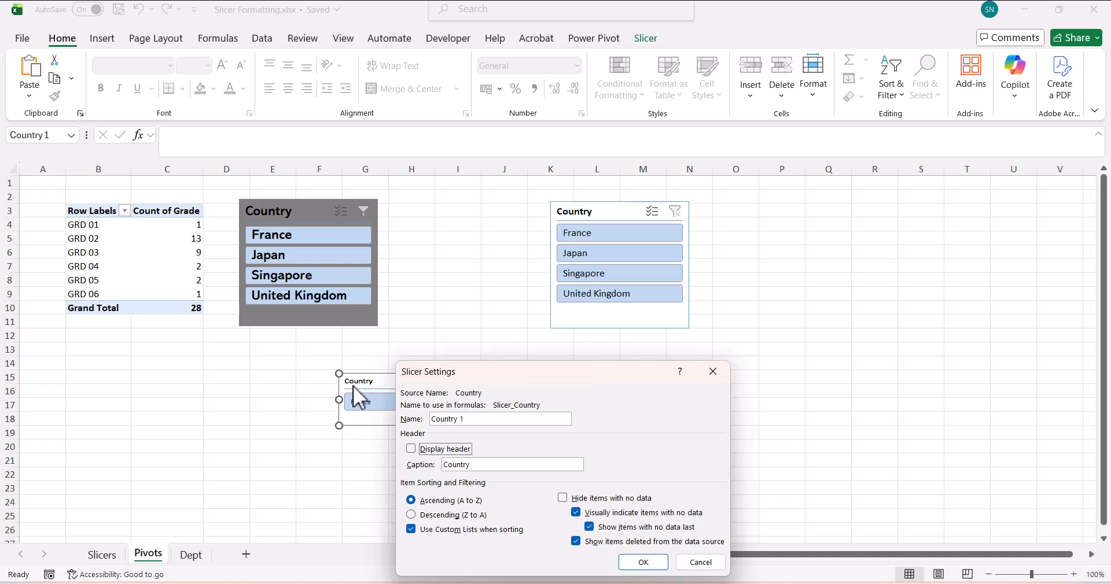
pyautogui.click(642, 563)
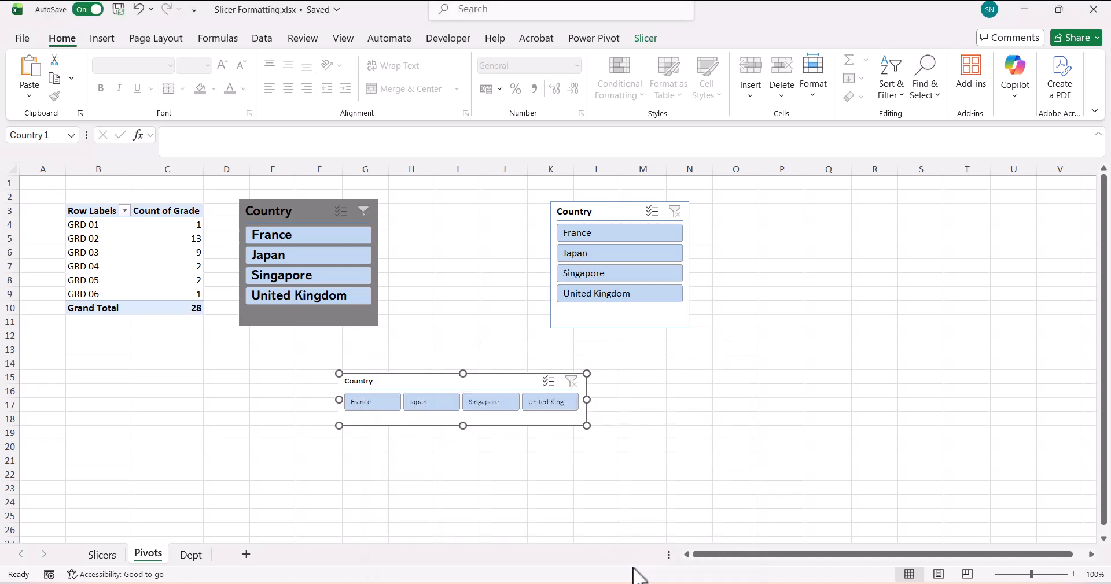
# - Widen the header-less slicer so full names show and set its height to 1 cm
pyautogui.click(540, 463)
pyautogui.click(523, 416)
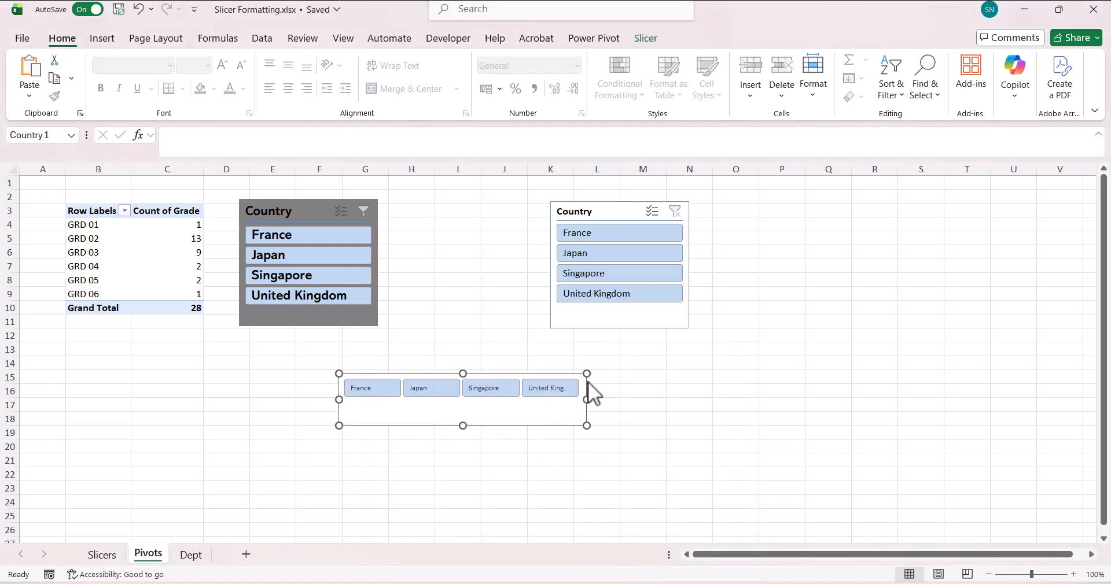
pyautogui.moveTo(587, 399); pyautogui.dragTo(655, 400)
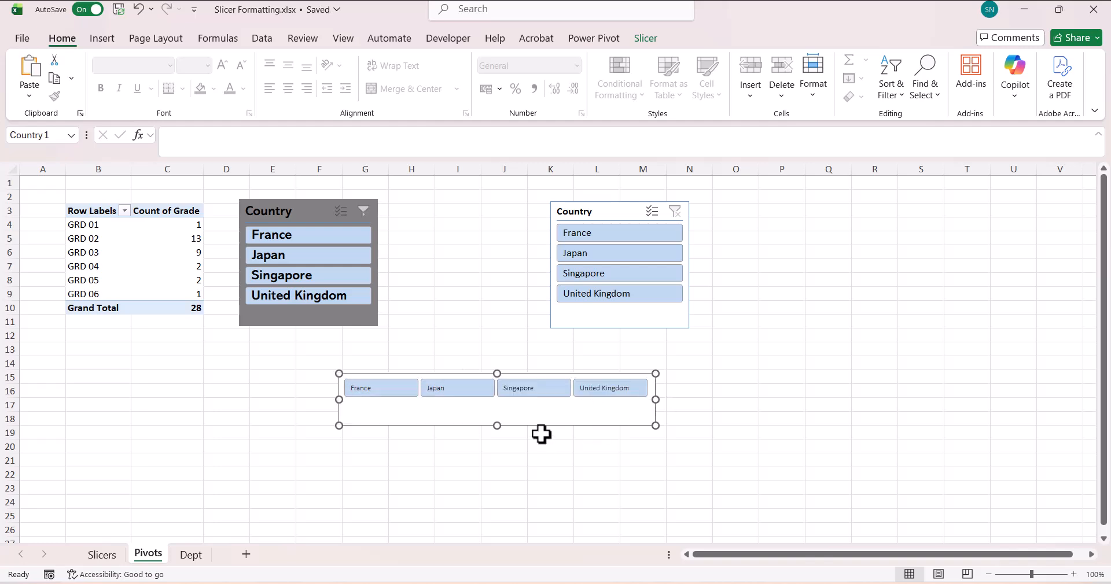
pyautogui.moveTo(498, 425); pyautogui.dragTo(494, 408)
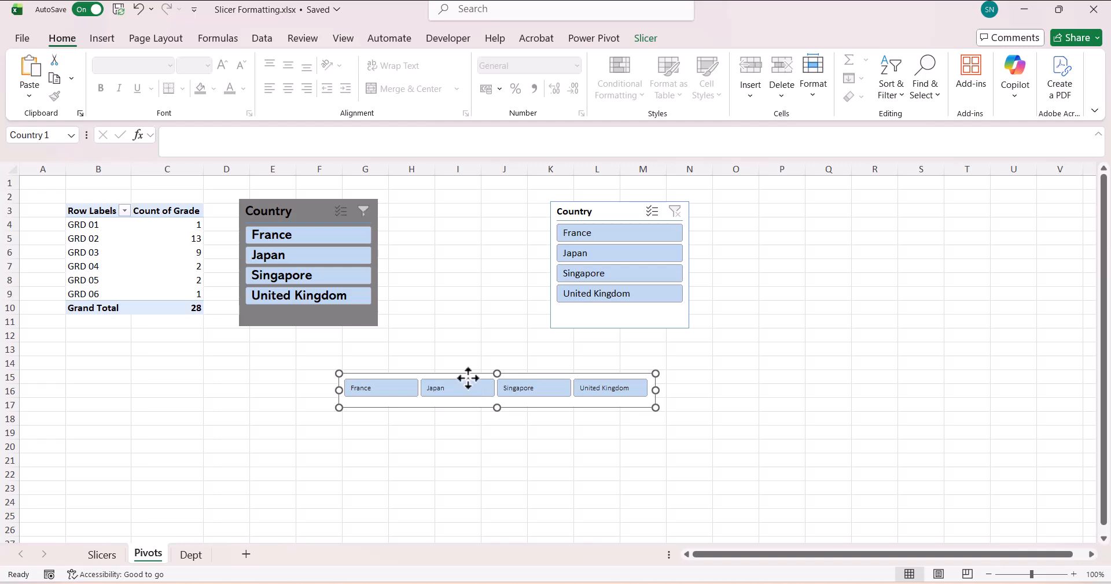
pyautogui.click(646, 38)
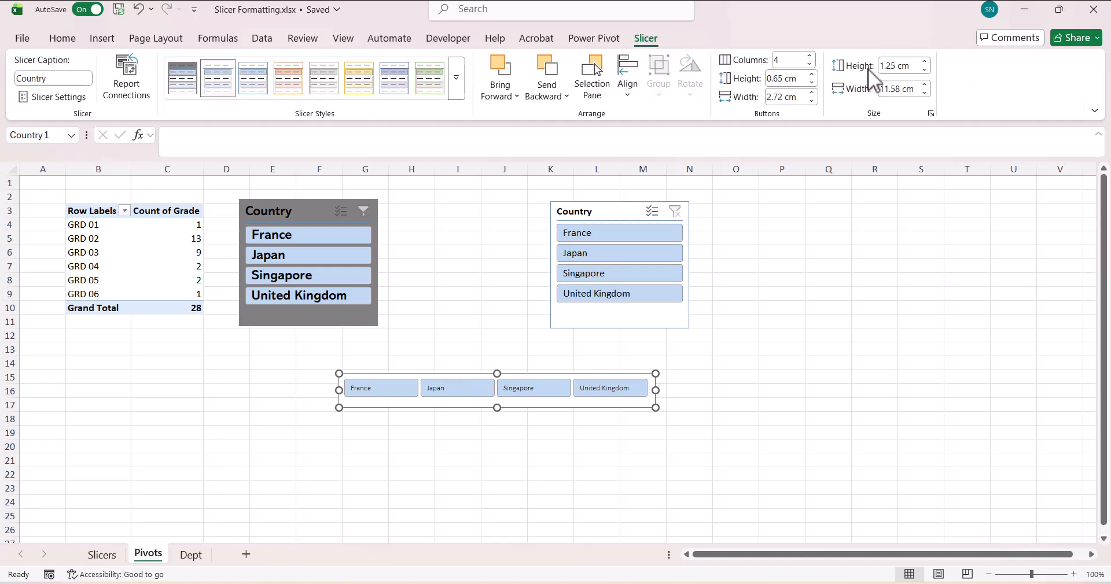
pyautogui.click(928, 71)
pyautogui.click(928, 71)
pyautogui.click(928, 71)
pyautogui.click(928, 72)
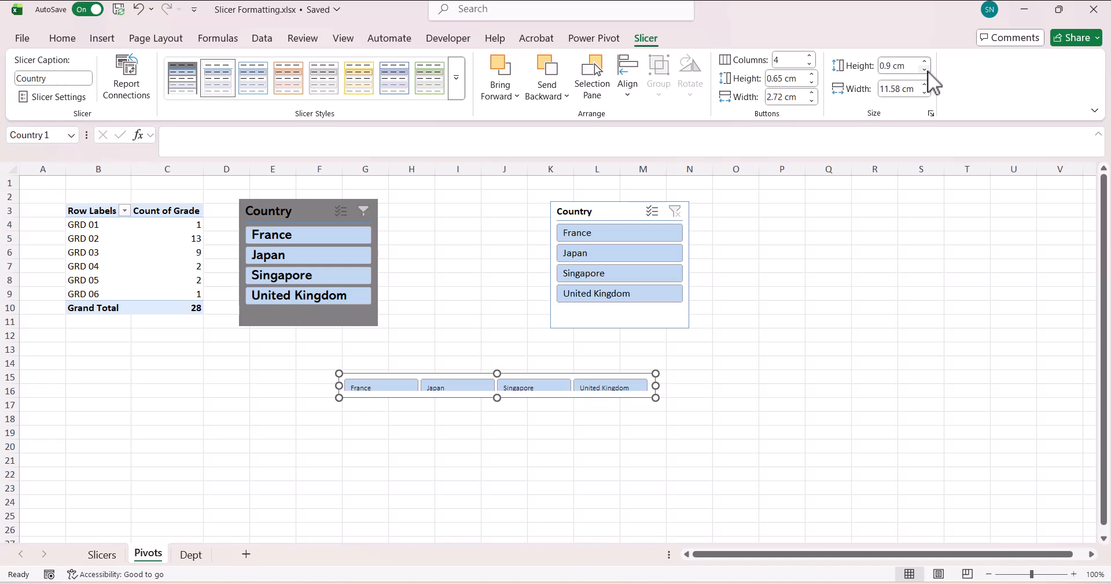
pyautogui.click(924, 61)
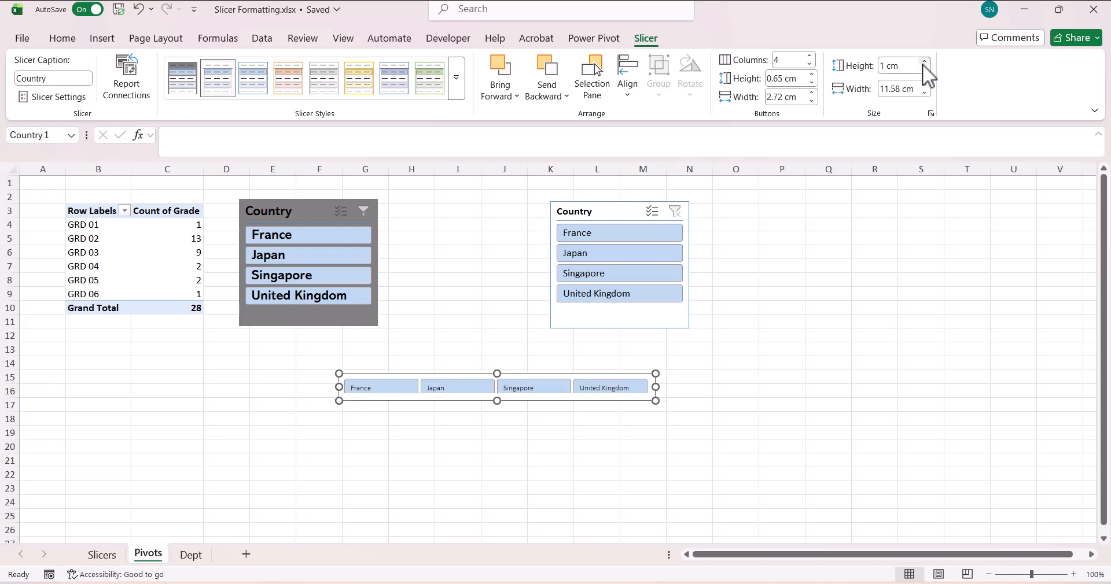
pyautogui.click(828, 293)
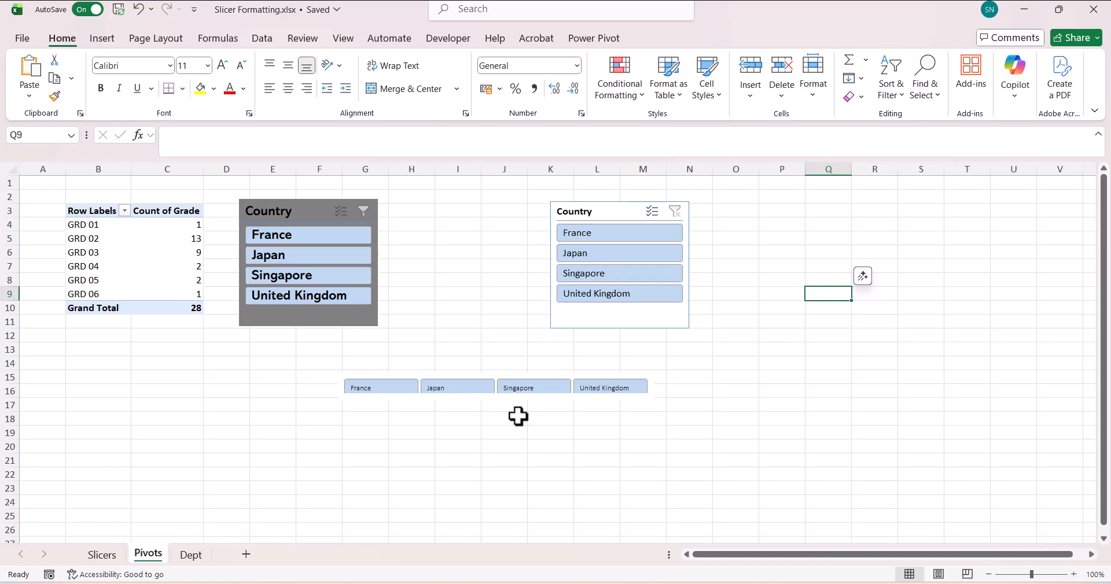
# - Draw a straight line along the bottom of the horizontal Country slicer
pyautogui.click(103, 38)
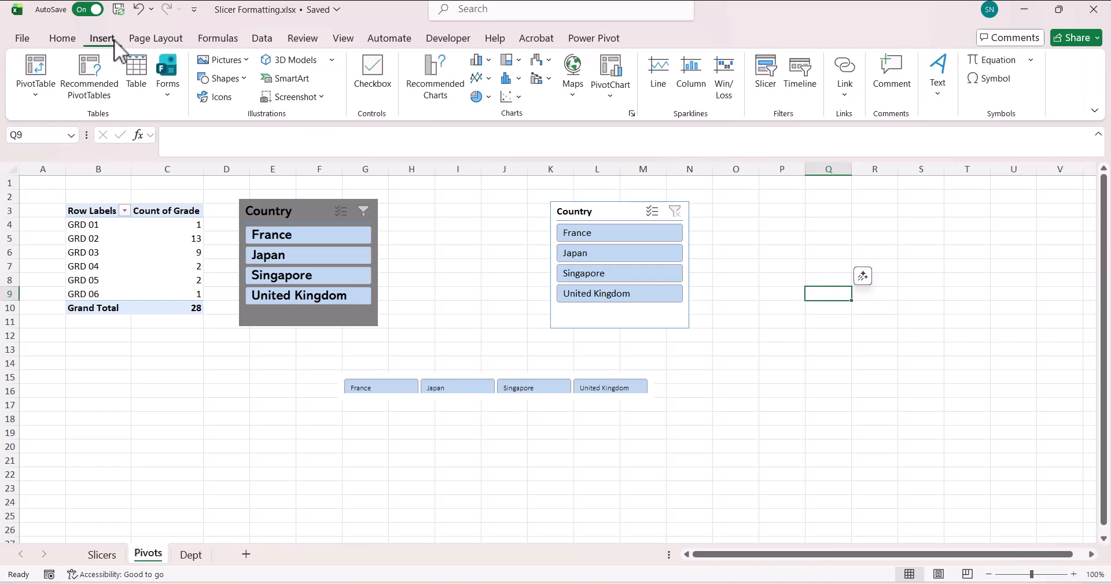
pyautogui.click(246, 81)
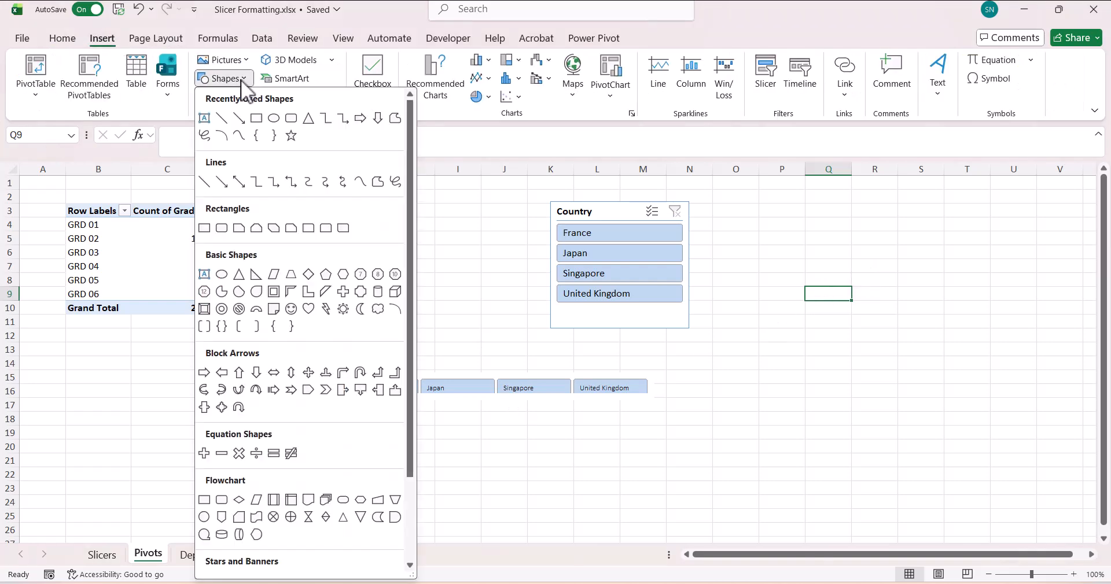
pyautogui.click(222, 119)
pyautogui.moveTo(340, 397)
pyautogui.mouseDown()
pyautogui.moveTo(425, 389)
pyautogui.moveTo(500, 409)
pyautogui.moveTo(665, 394)
pyautogui.moveTo(609, 389)
pyautogui.moveTo(655, 394)
pyautogui.mouseUp()
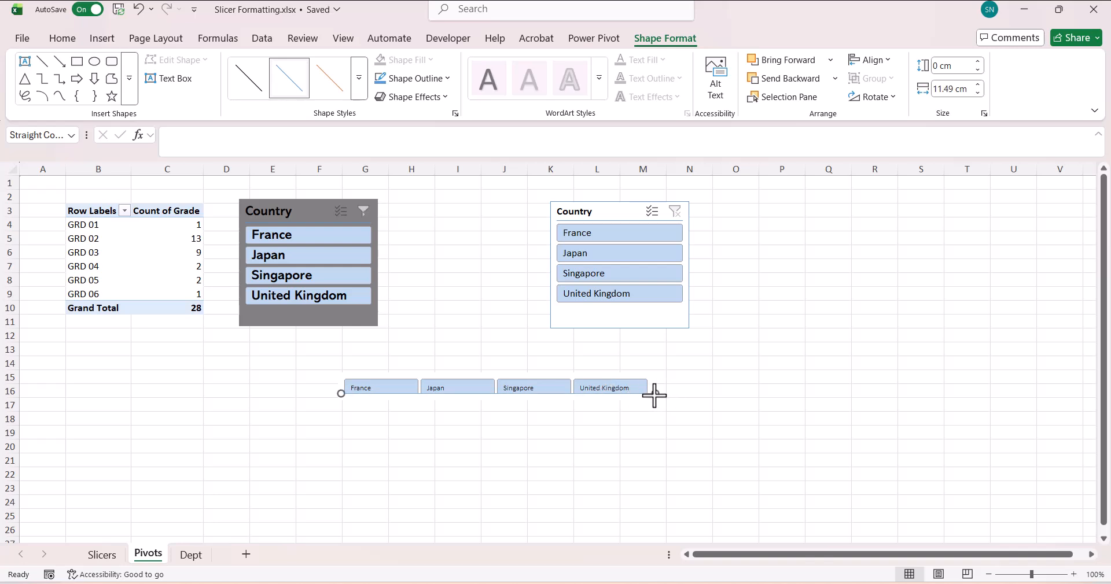
# - Make the line's outline black with a 1½ pt weight
pyautogui.click(448, 79)
pyautogui.click(405, 173)
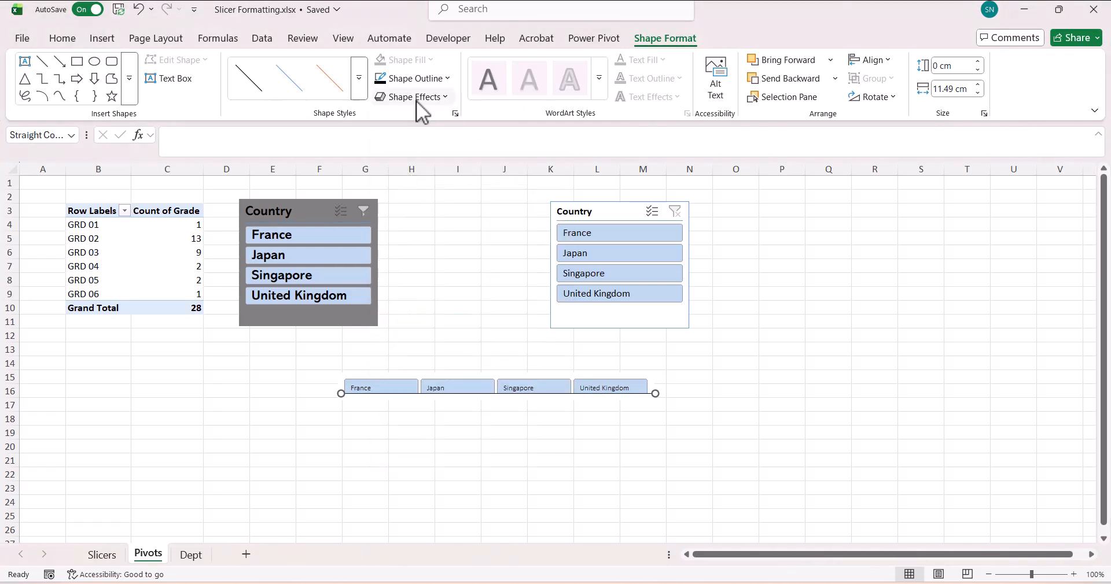
pyautogui.click(445, 80)
pyautogui.moveTo(516, 395)
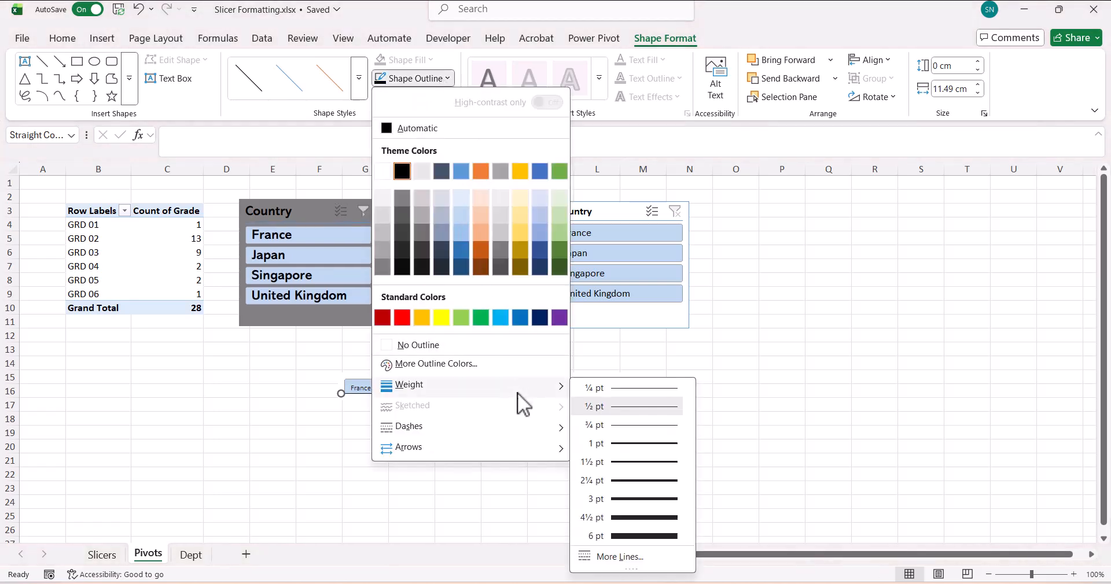
pyautogui.click(621, 462)
pyautogui.click(691, 417)
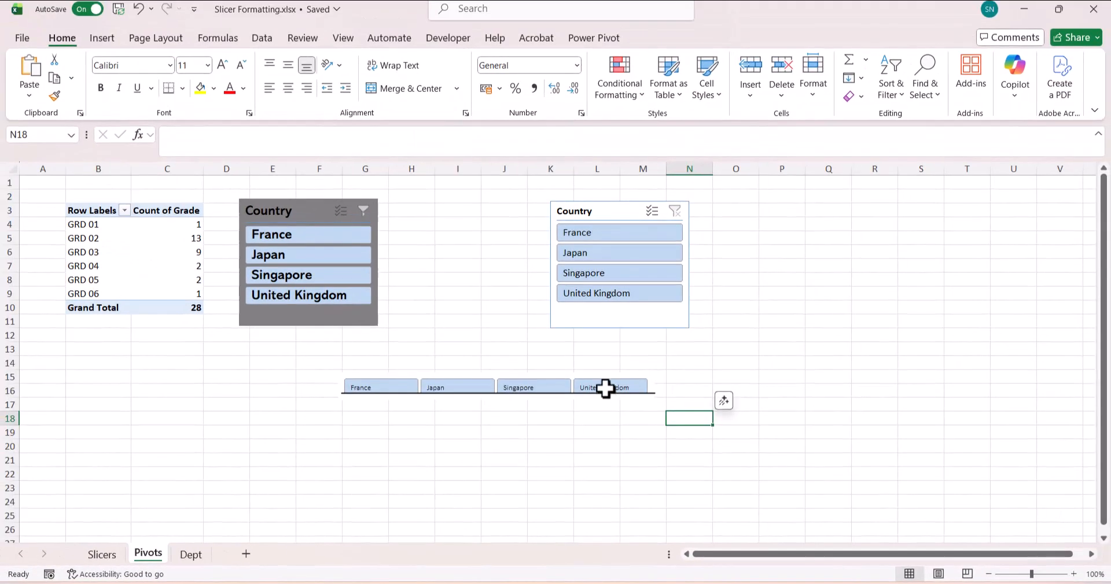
pyautogui.click(605, 388)
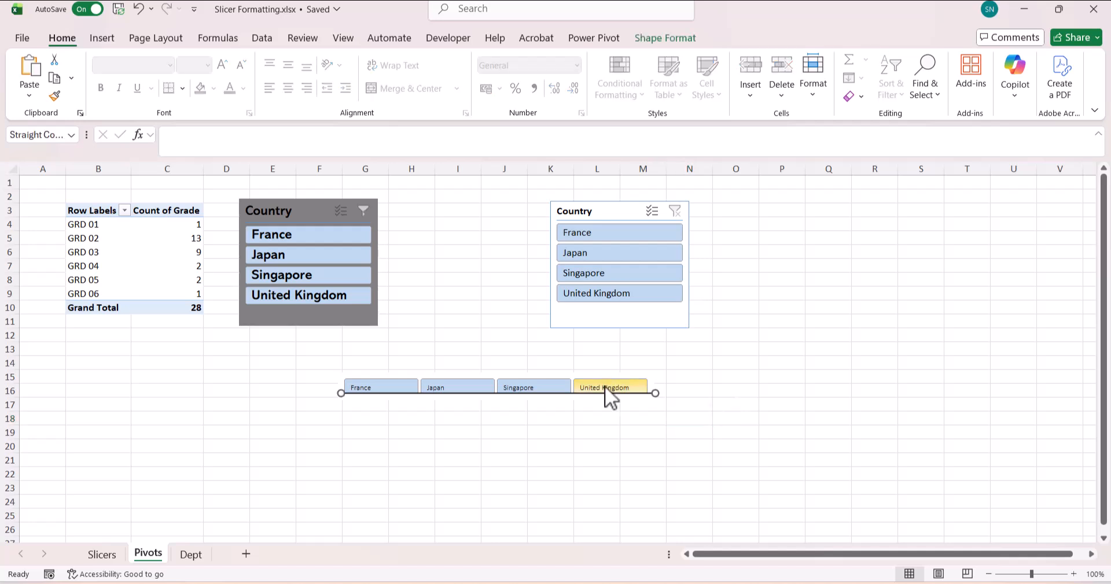
pyautogui.click(605, 388)
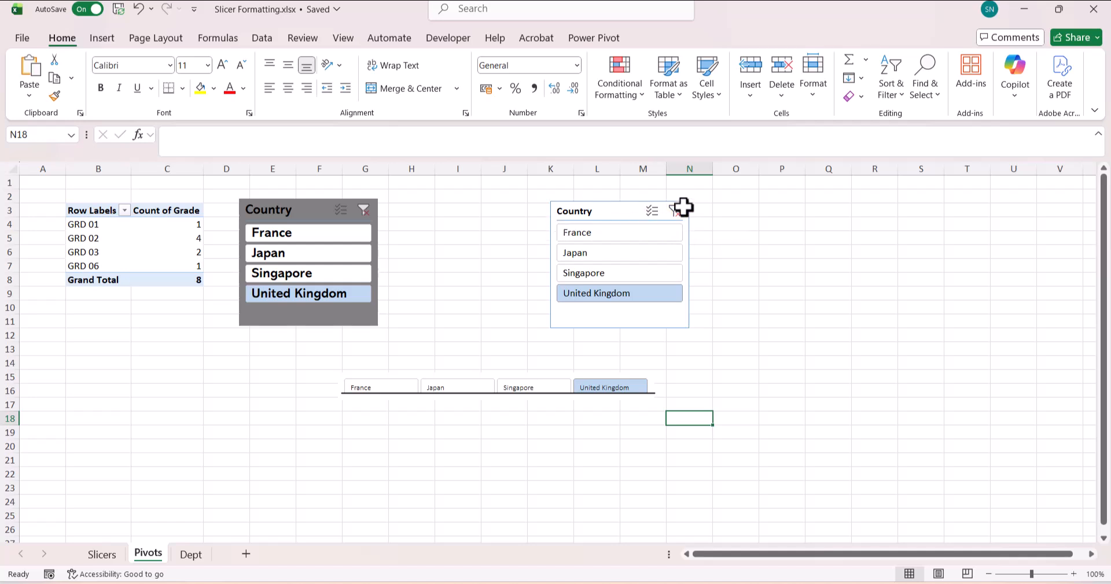
pyautogui.click(607, 389)
pyautogui.hotkey('ctrl', 'z')
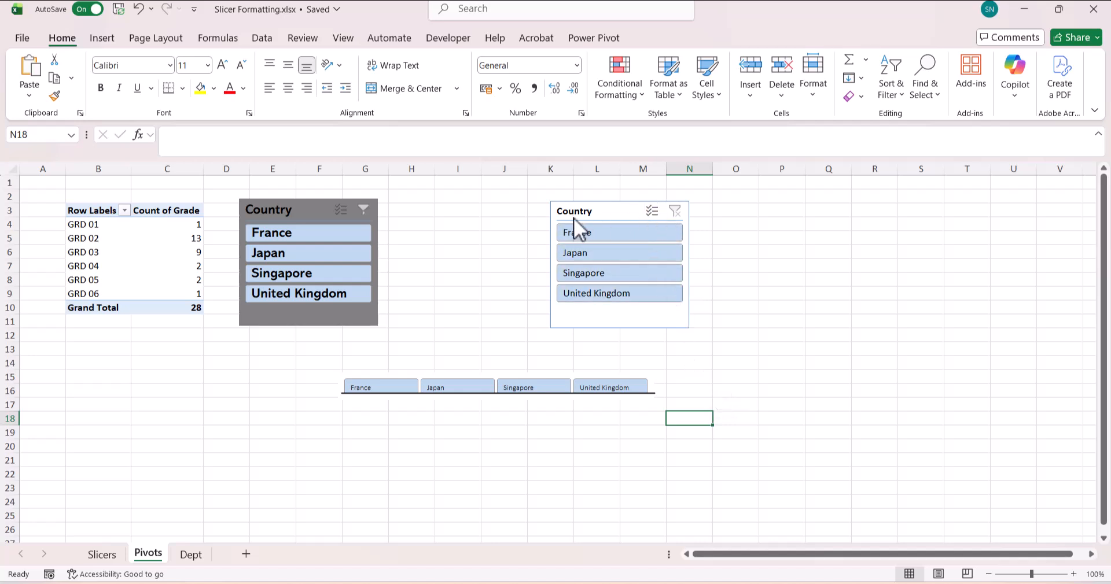
# - Turn the horizontal Country slicer's header back on in its Slicer Settings
pyautogui.click(638, 379)
pyautogui.rightClick(637, 377)
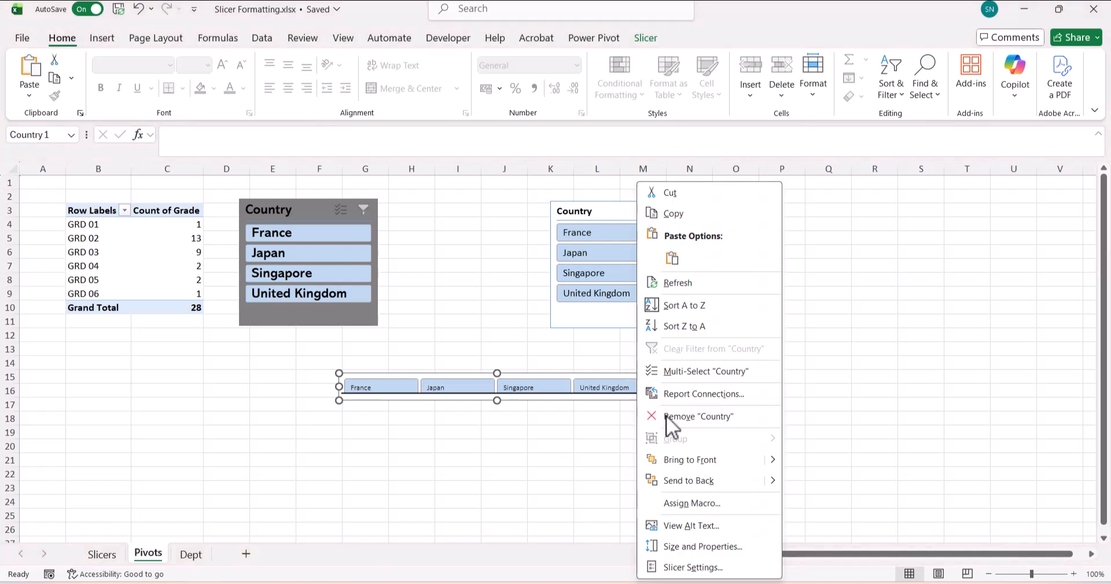
pyautogui.click(730, 568)
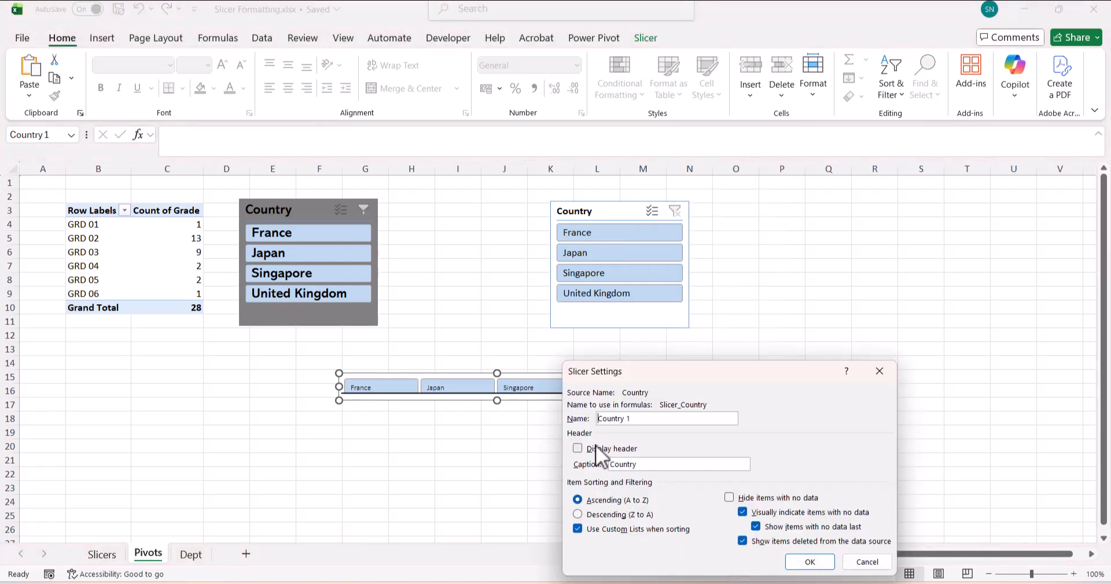
pyautogui.click(810, 563)
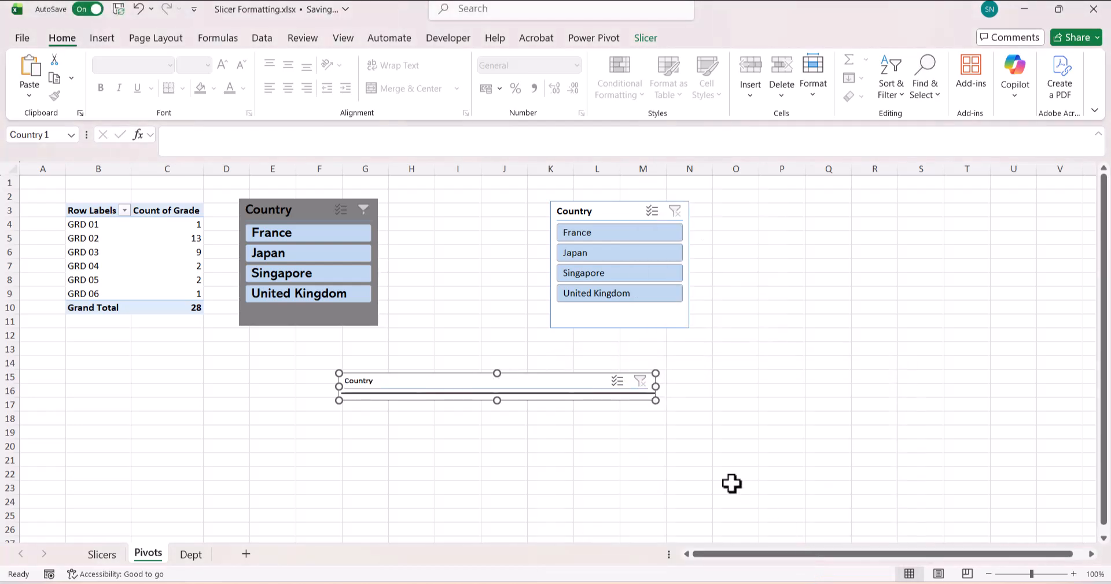
# - Make the slicer taller and reposition the black line below the four country buttons
pyautogui.moveTo(497, 400); pyautogui.dragTo(508, 410)
pyautogui.click(513, 394)
pyautogui.click(548, 472)
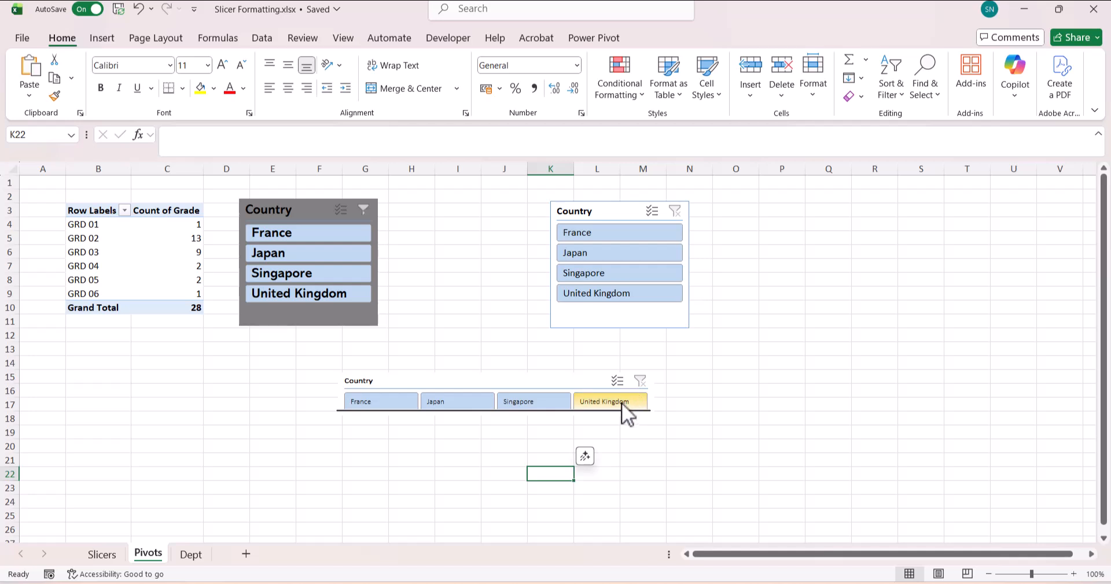
pyautogui.click(723, 403)
# - Copy the upper-right Country slicer and place the copy to its right
pyautogui.click(609, 214)
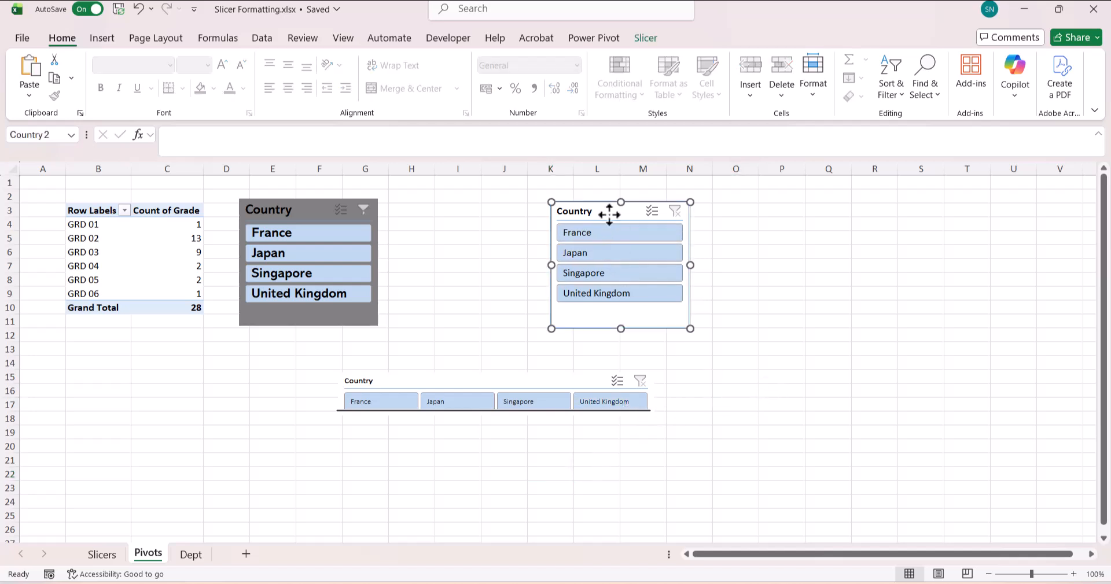
pyautogui.moveTo(610, 218); pyautogui.dragTo(763, 207)
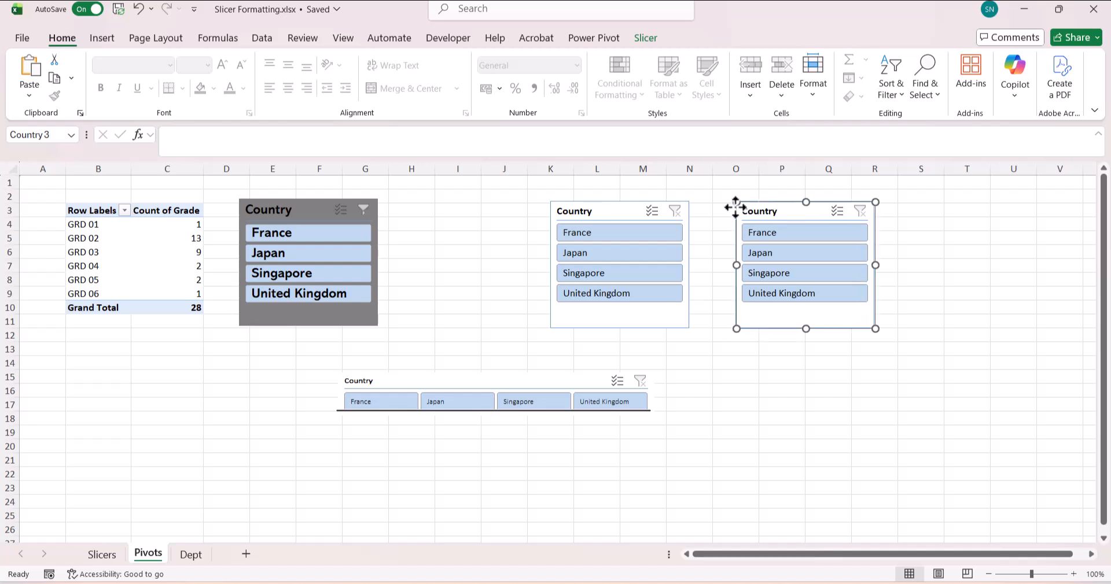
pyautogui.click(569, 213)
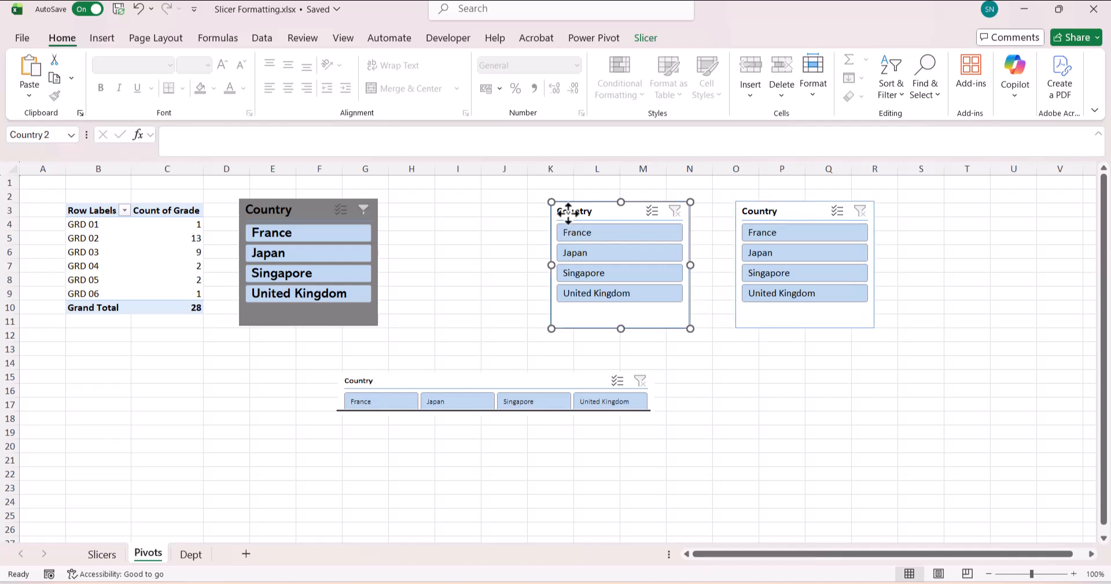
# - Duplicate the first Light slicer style as a new custom style named MyStyle3
pyautogui.click(644, 39)
pyautogui.click(456, 87)
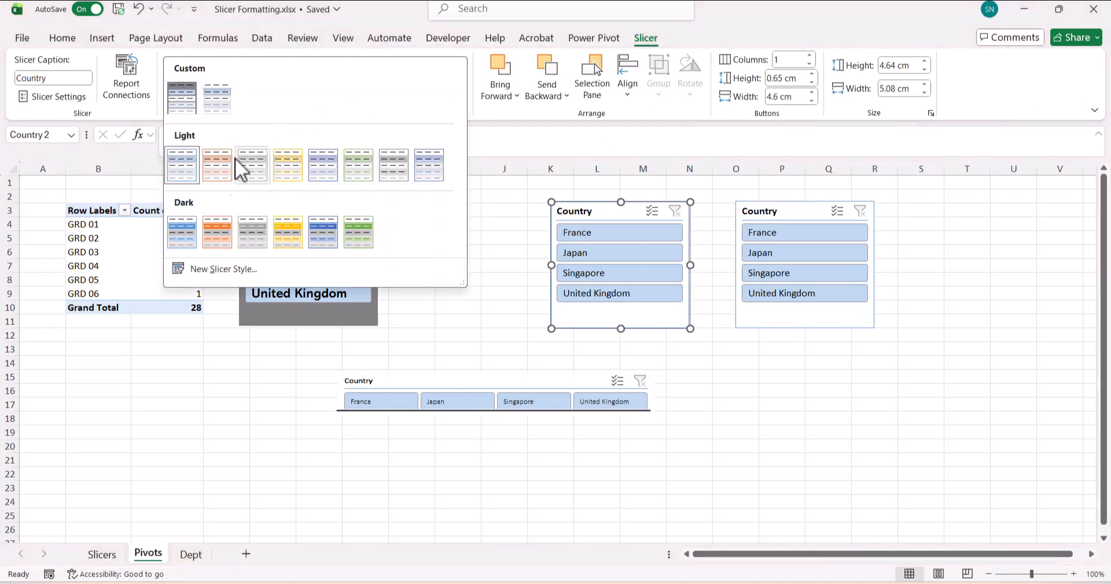
pyautogui.rightClick(186, 177)
pyautogui.click(224, 196)
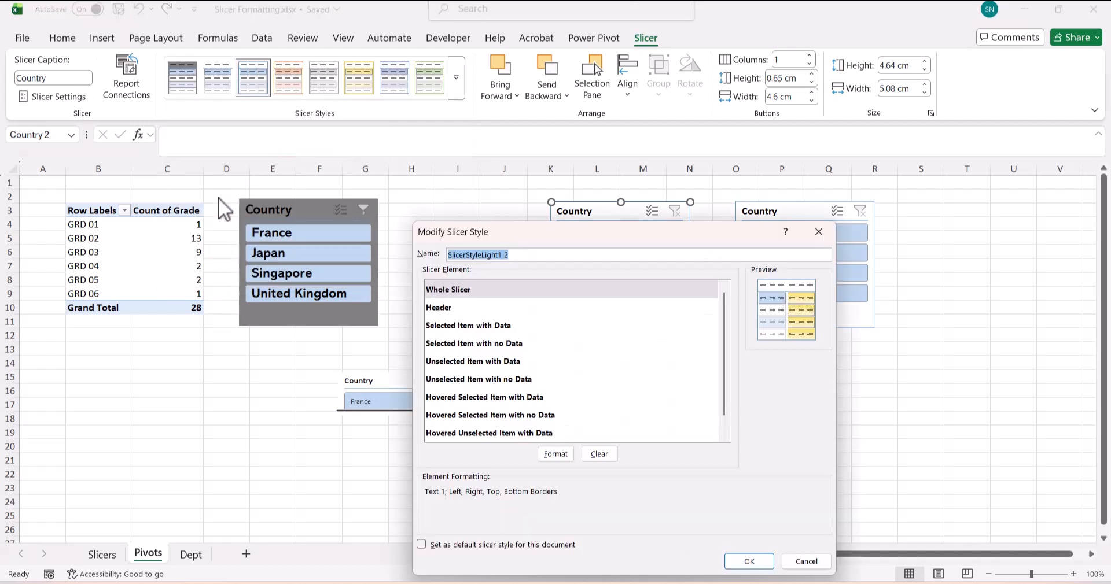
pyautogui.write('MyStyle3')
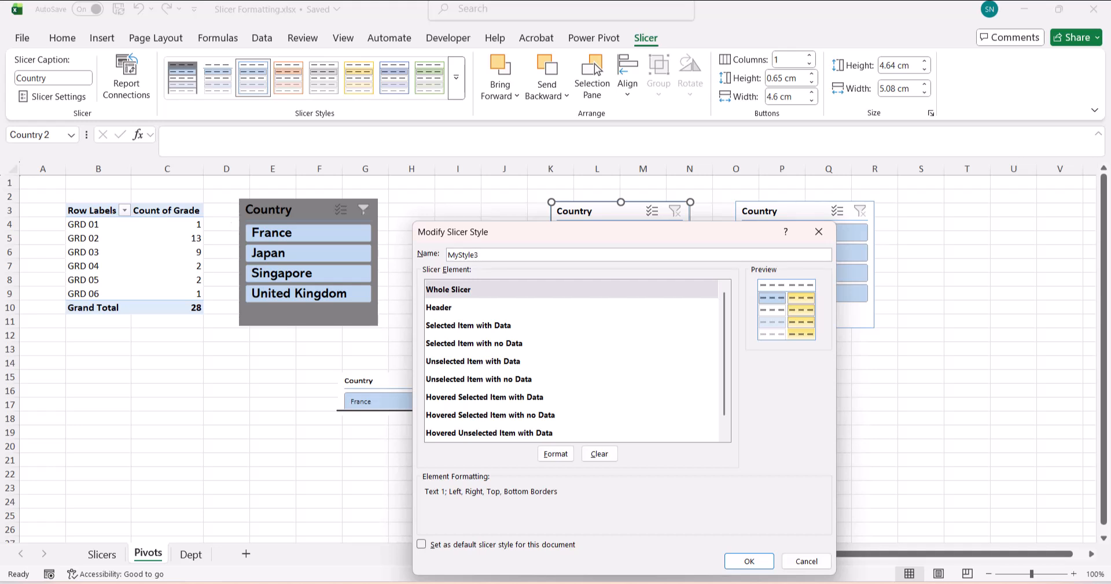
# - Format the Whole Slicer element with no borders, Calibri (Body) Regular 11, and no fill
pyautogui.click(470, 327)
pyautogui.click(472, 291)
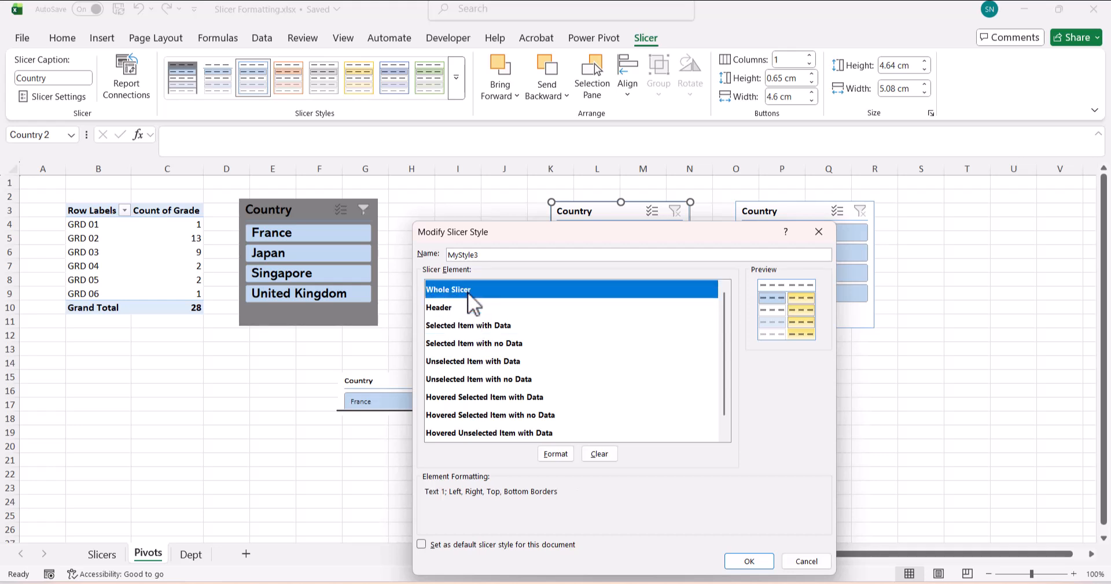
pyautogui.click(554, 454)
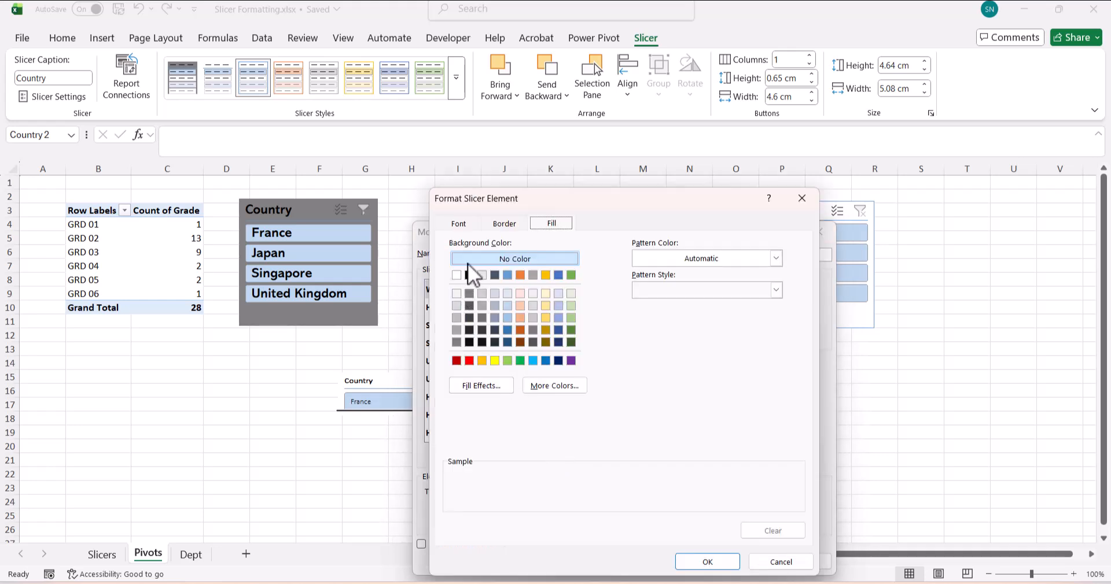
pyautogui.click(490, 224)
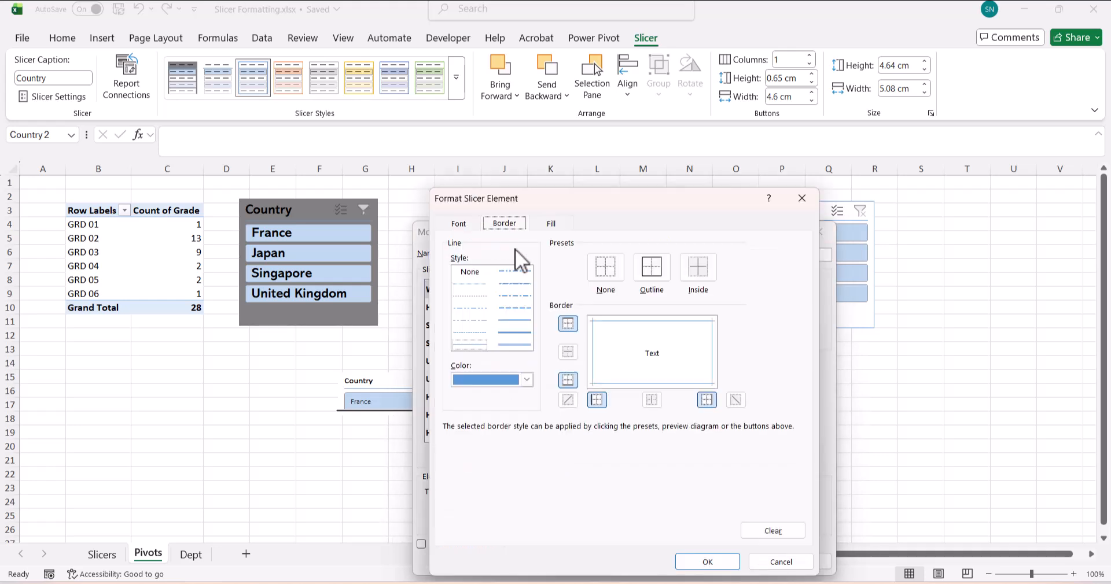
pyautogui.click(602, 270)
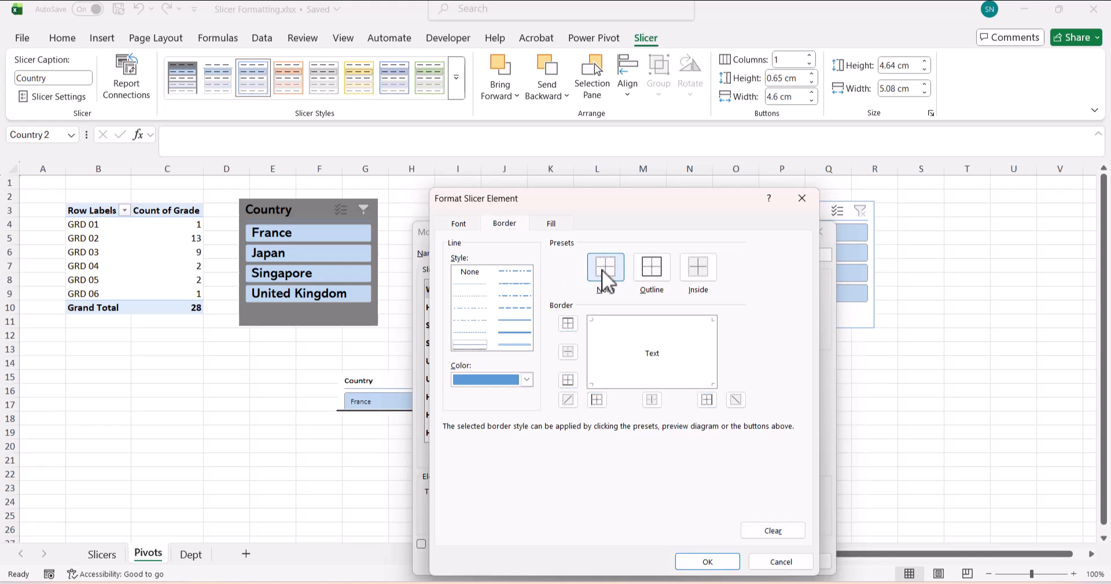
pyautogui.click(458, 224)
pyautogui.click(494, 282)
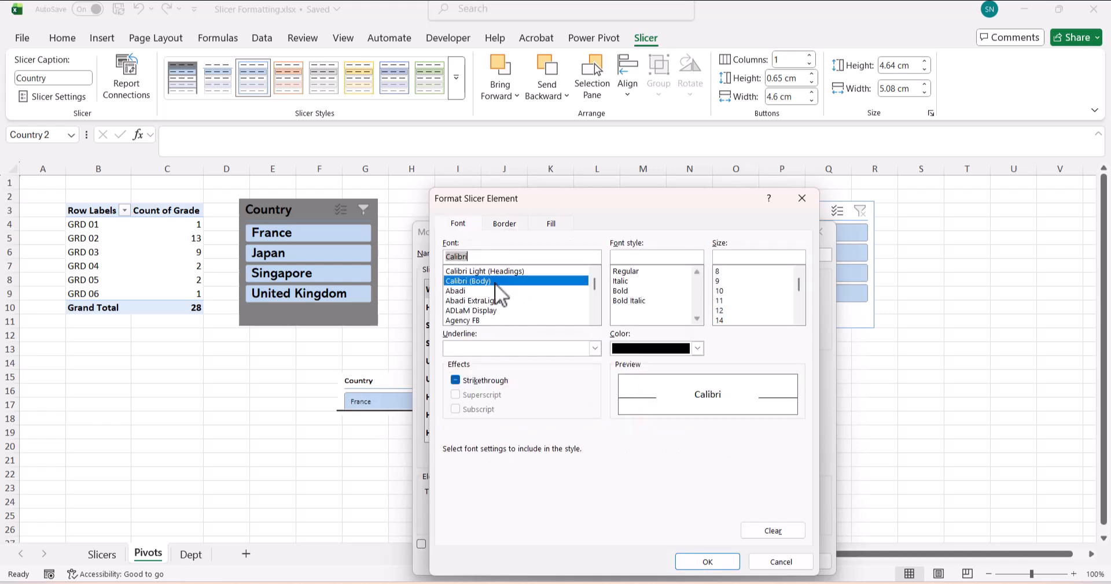
pyautogui.click(629, 271)
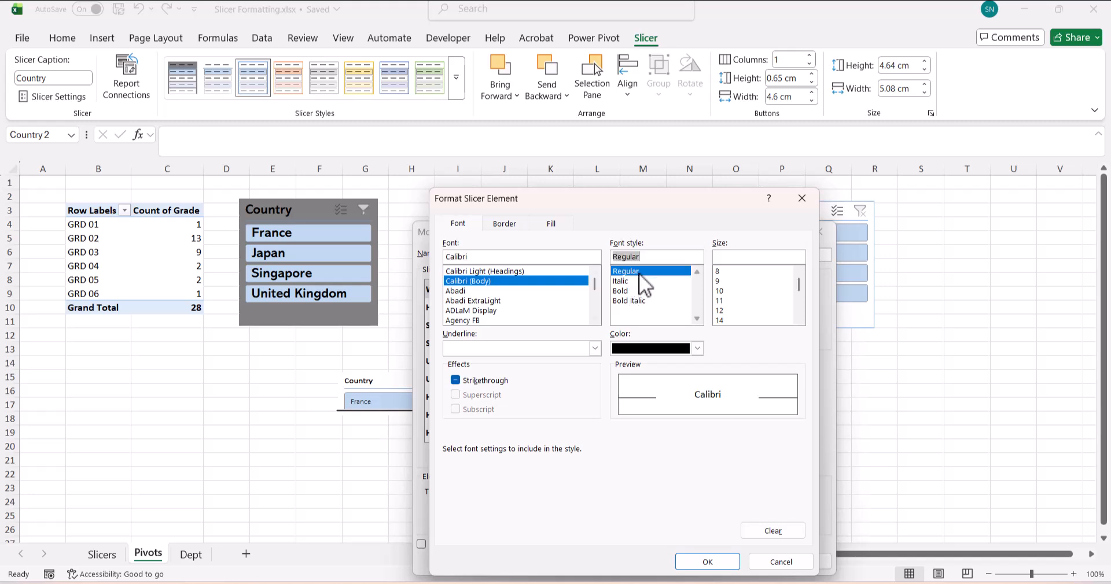
pyautogui.click(722, 301)
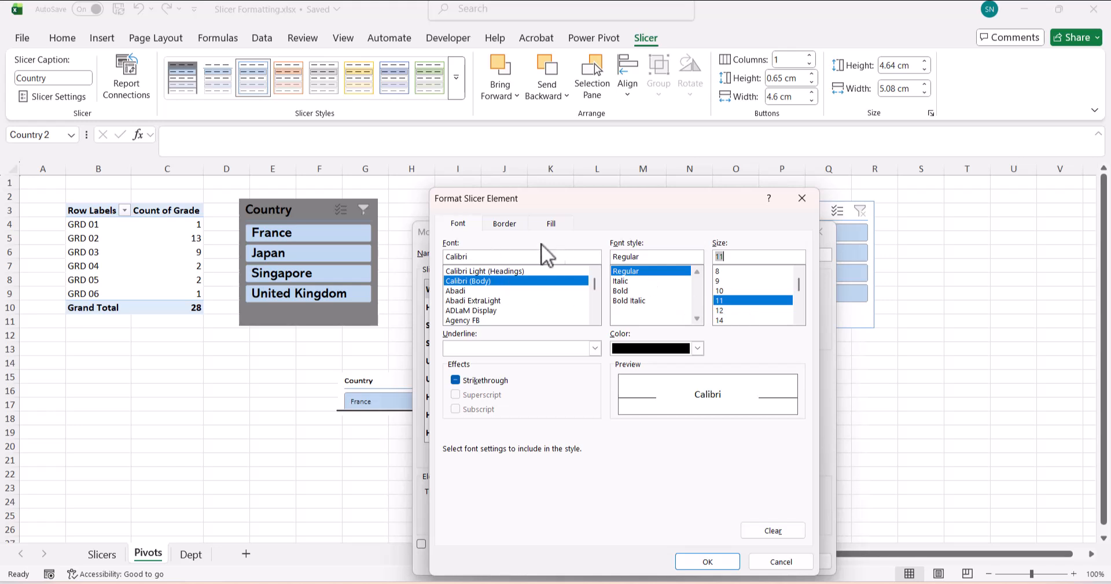
pyautogui.click(505, 224)
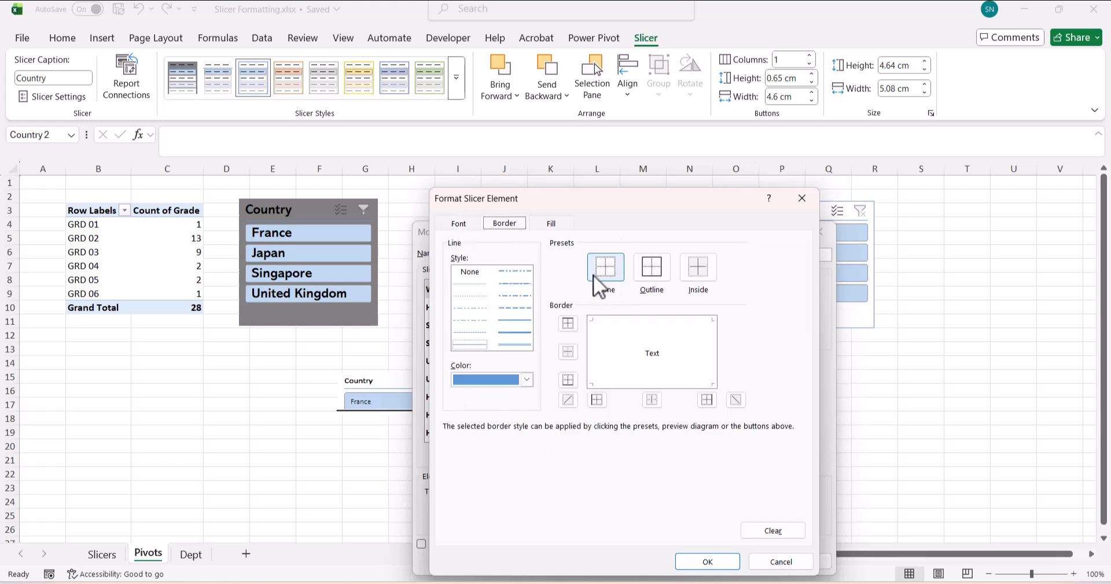
pyautogui.click(550, 223)
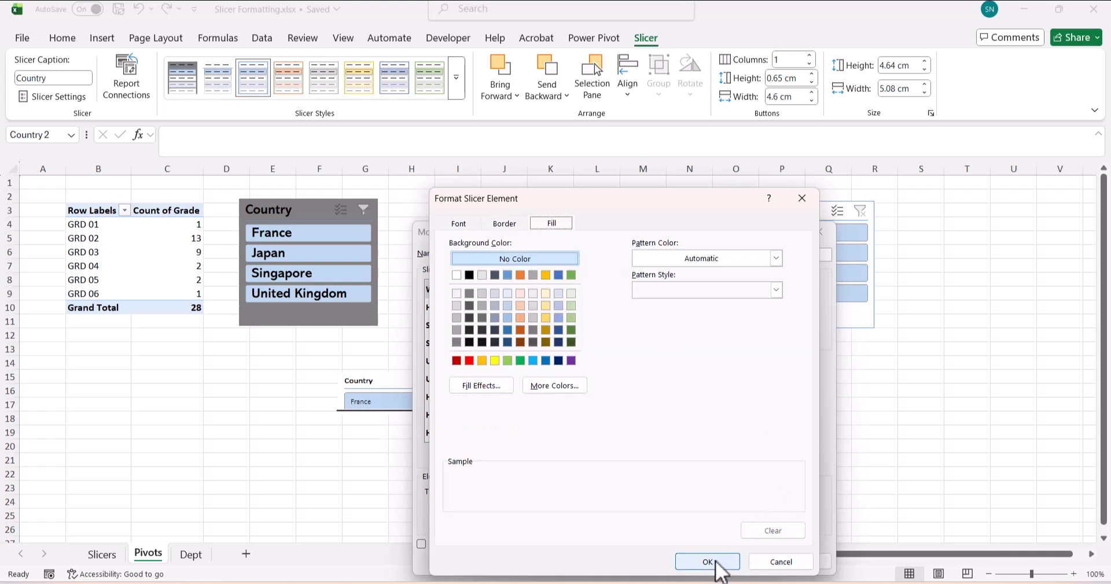
pyautogui.click(716, 562)
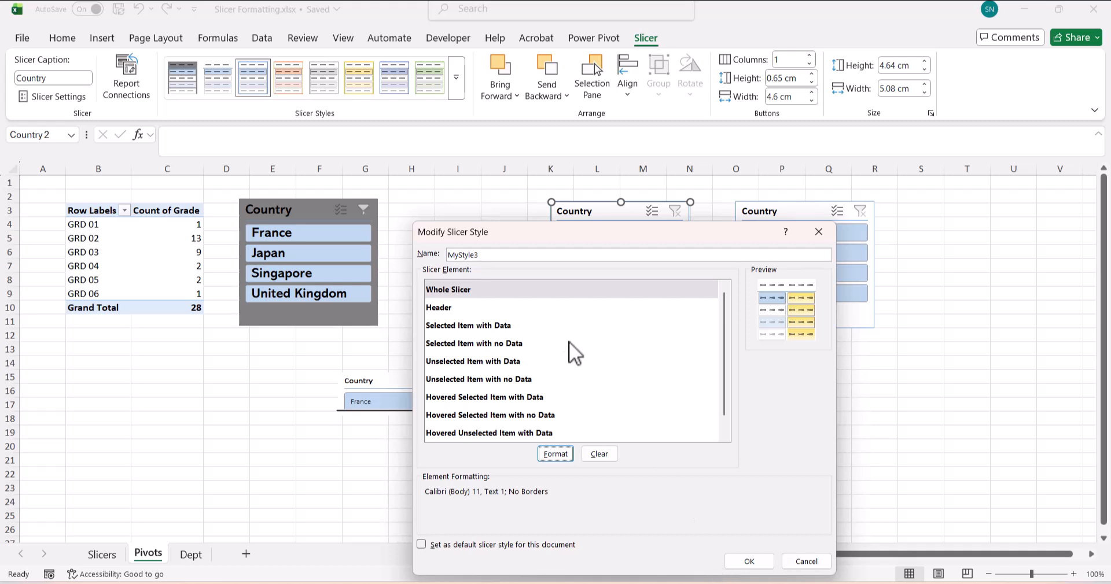
# - Give the Selected Item with Data element a purple fill and no borders
pyautogui.click(536, 325)
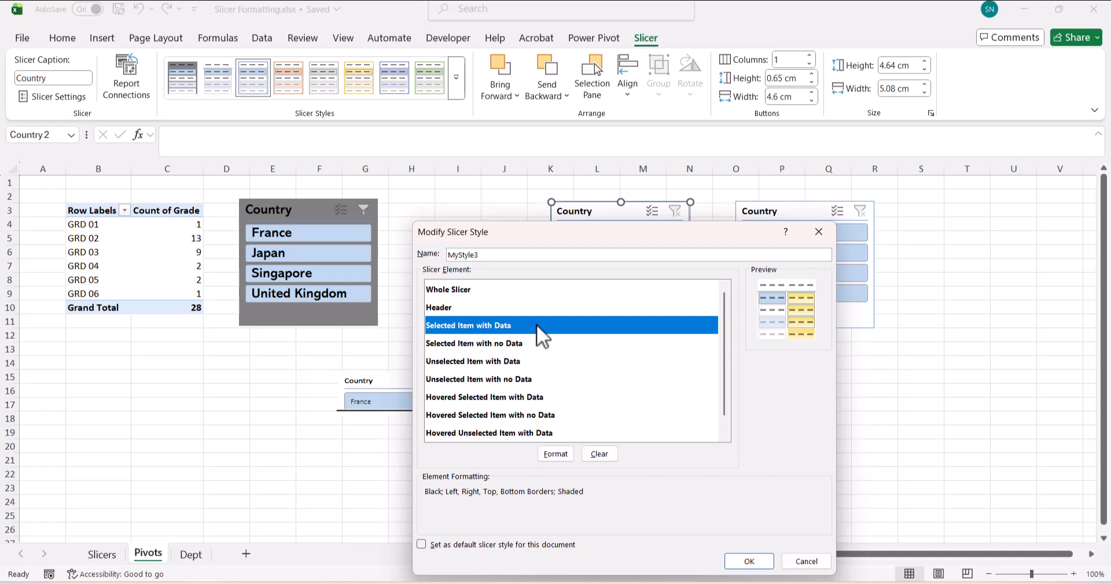
pyautogui.click(548, 455)
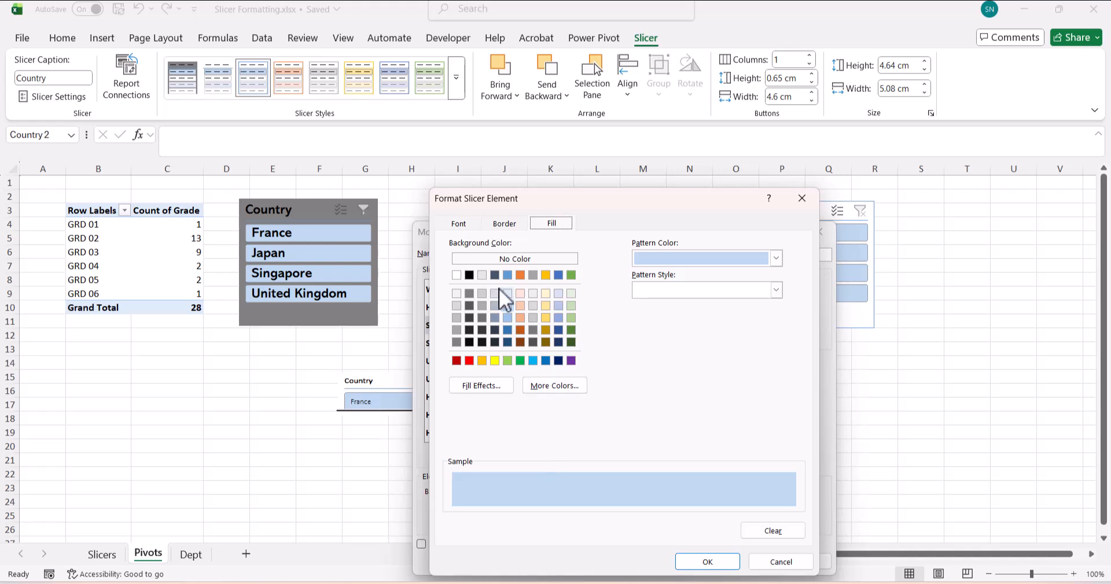
pyautogui.click(463, 225)
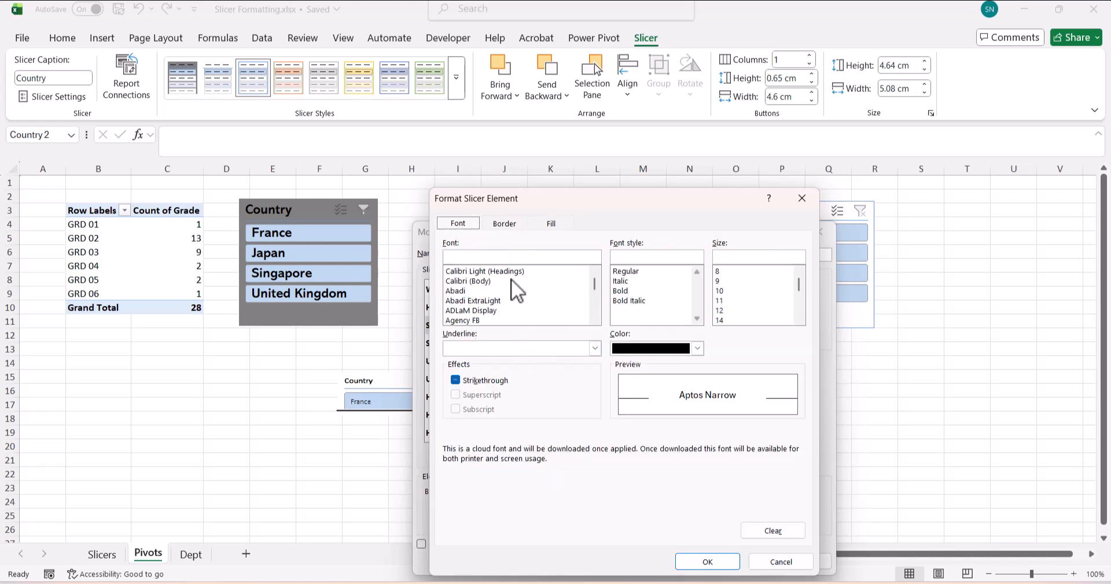
pyautogui.click(512, 225)
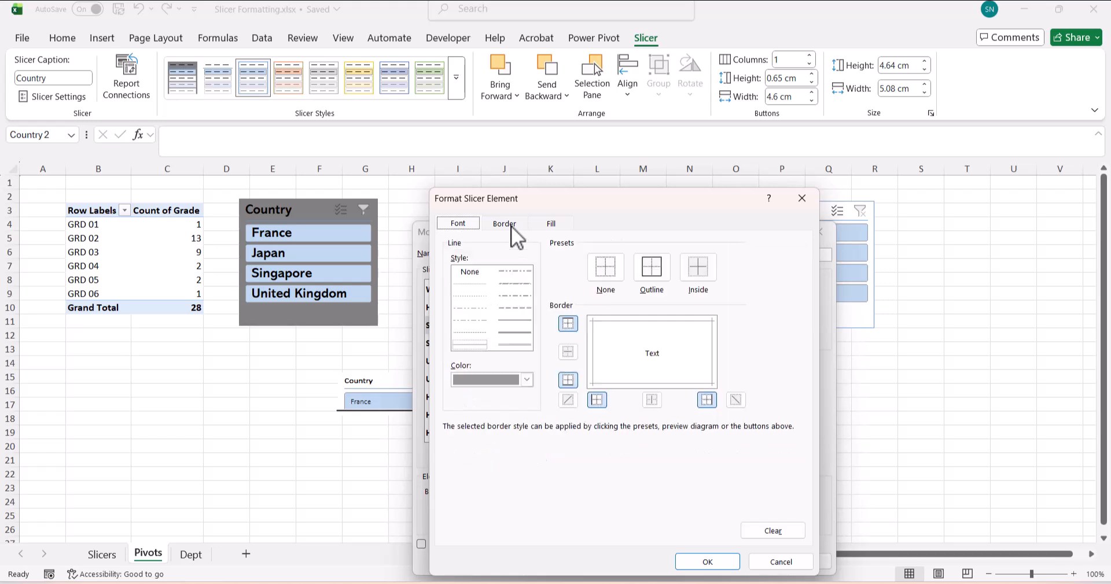
pyautogui.click(607, 266)
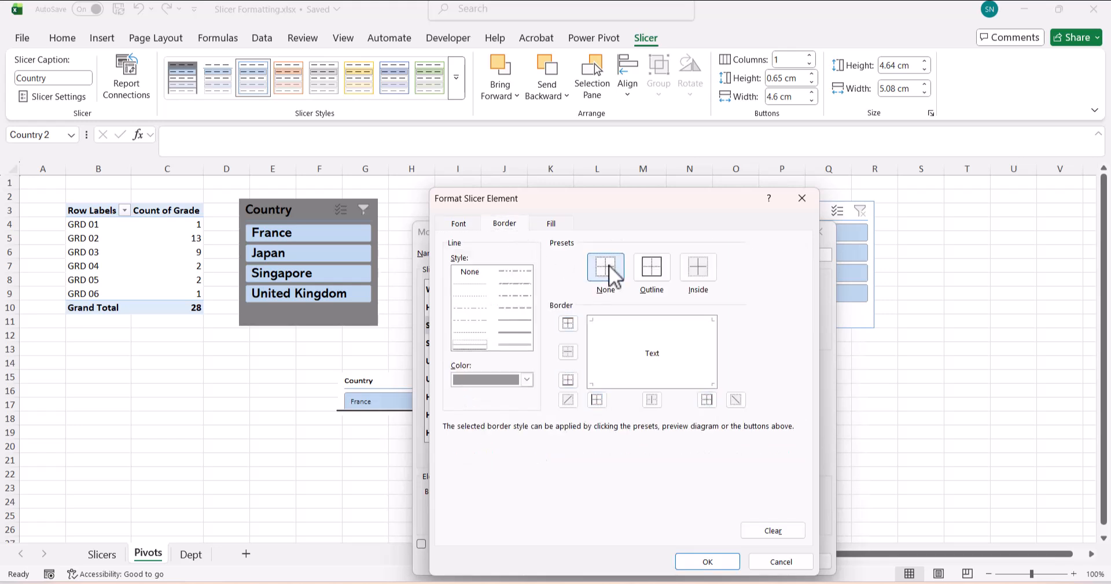
pyautogui.click(548, 223)
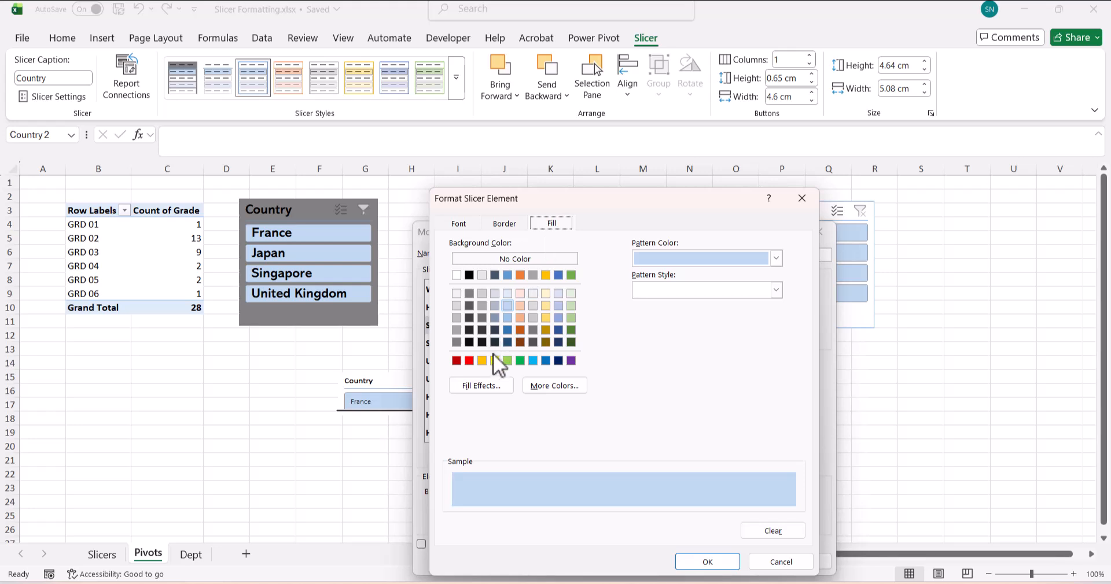
pyautogui.click(571, 361)
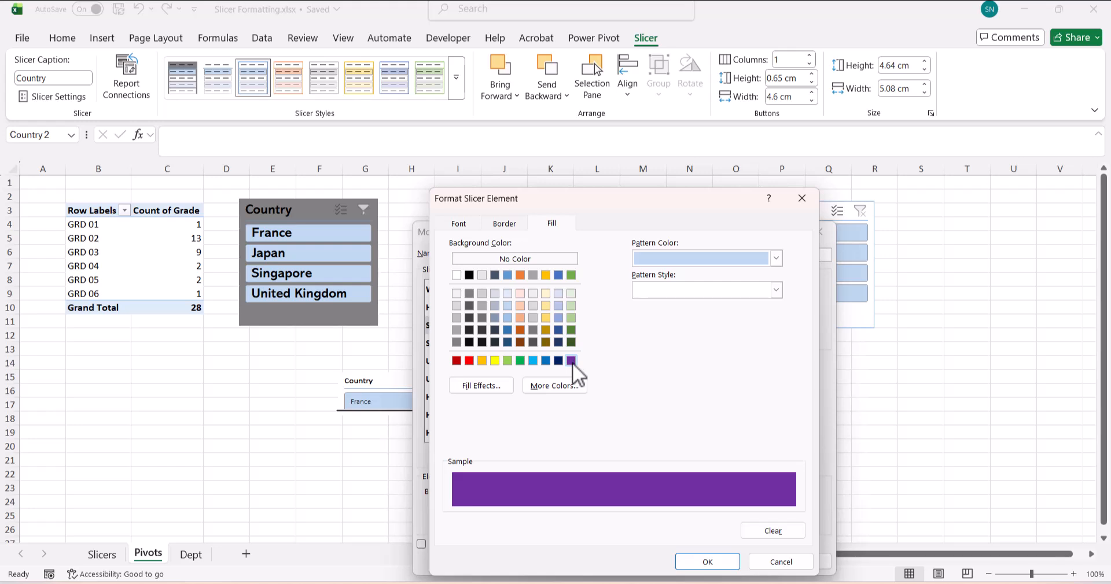
pyautogui.click(459, 224)
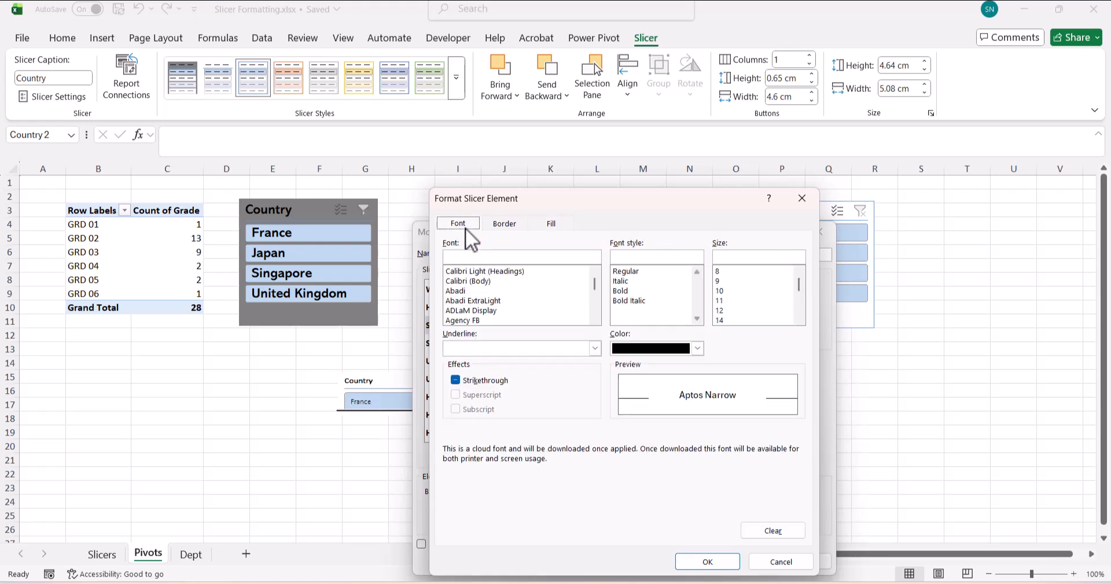
pyautogui.click(726, 560)
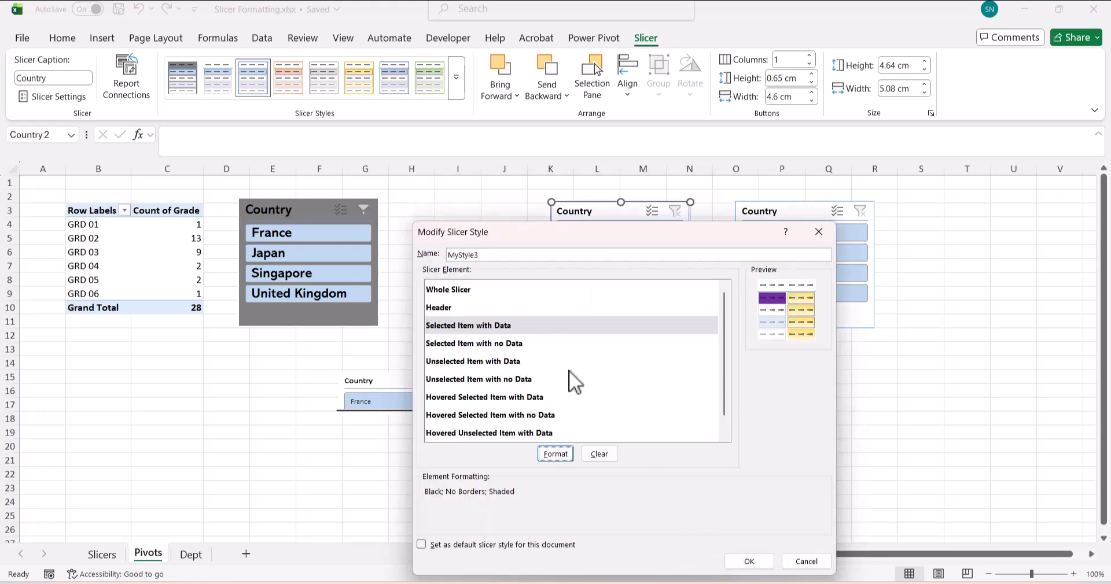
pyautogui.click(553, 364)
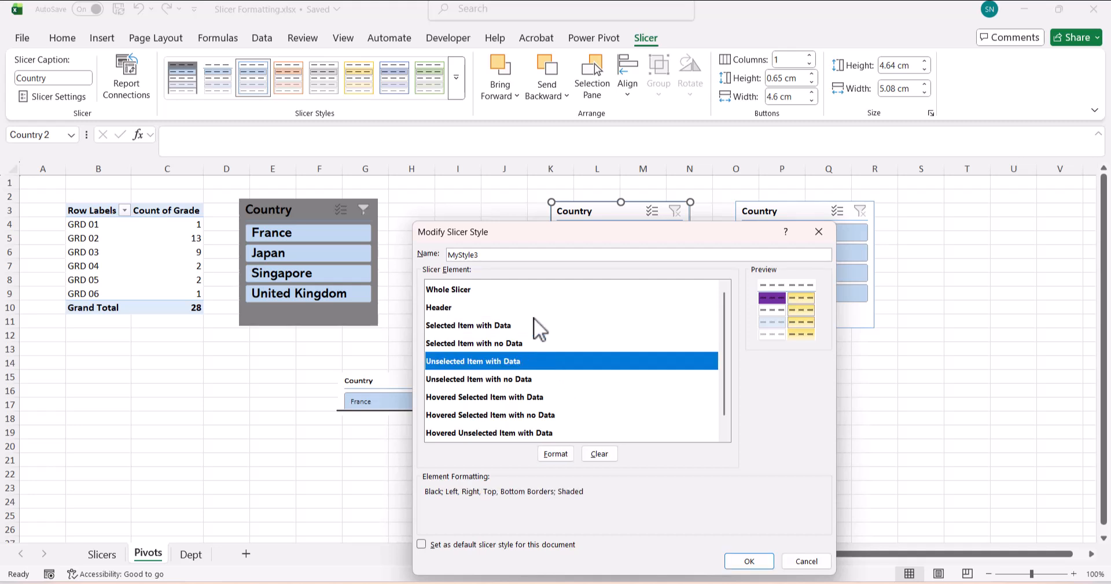
# - Fill the Unselected Item with Data element dark orange and save MyStyle3
pyautogui.click(554, 454)
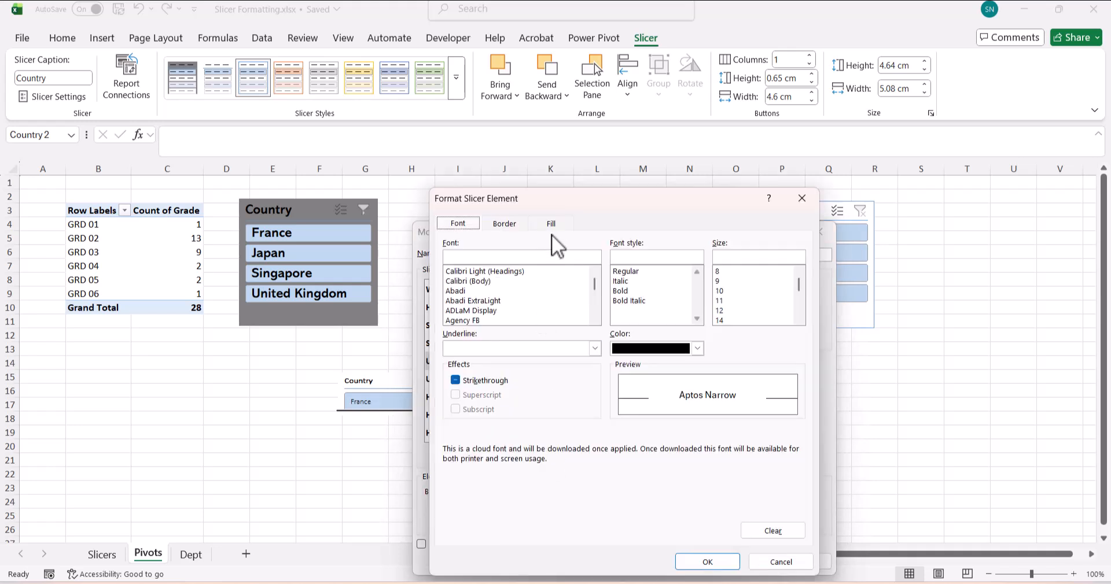
pyautogui.click(551, 225)
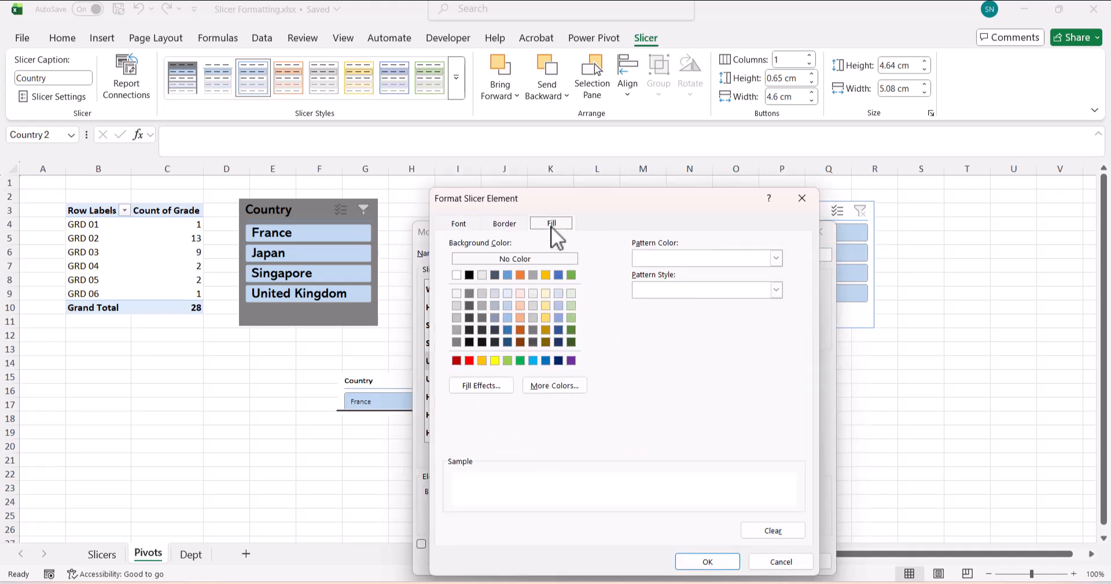
pyautogui.click(521, 330)
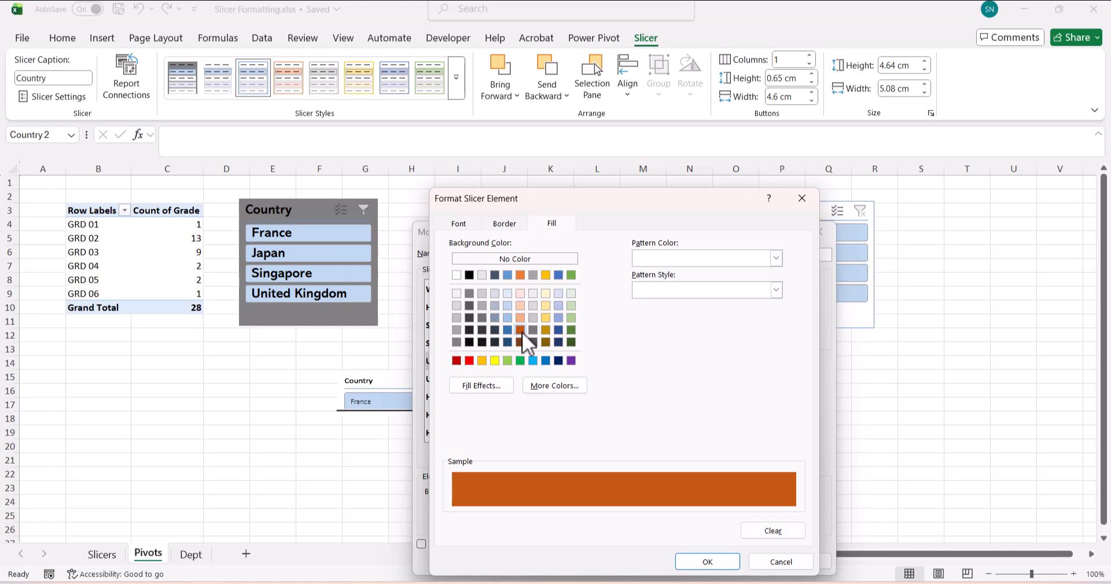
pyautogui.click(707, 562)
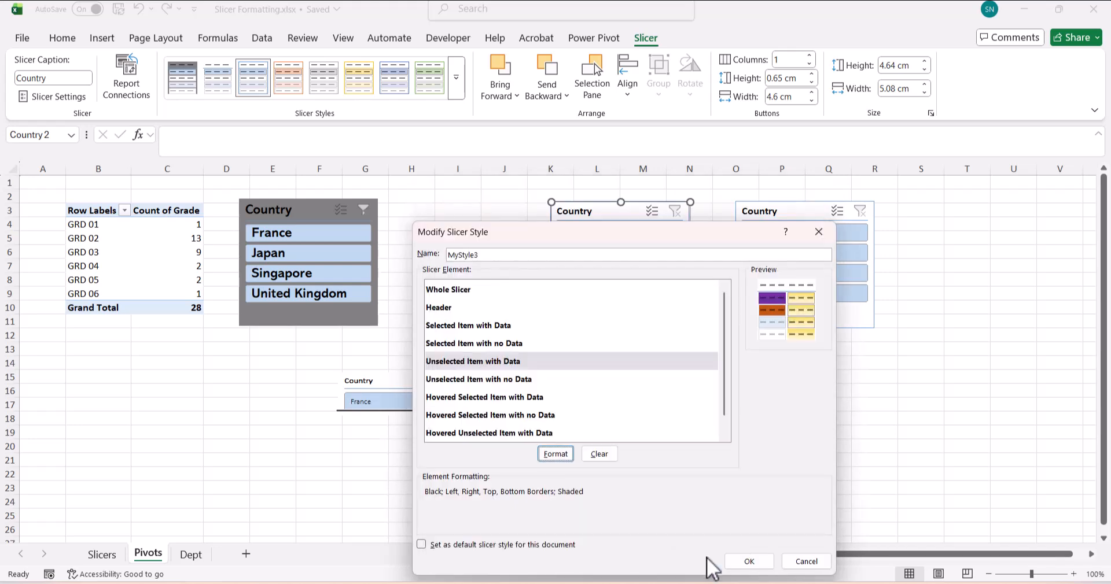
pyautogui.click(759, 560)
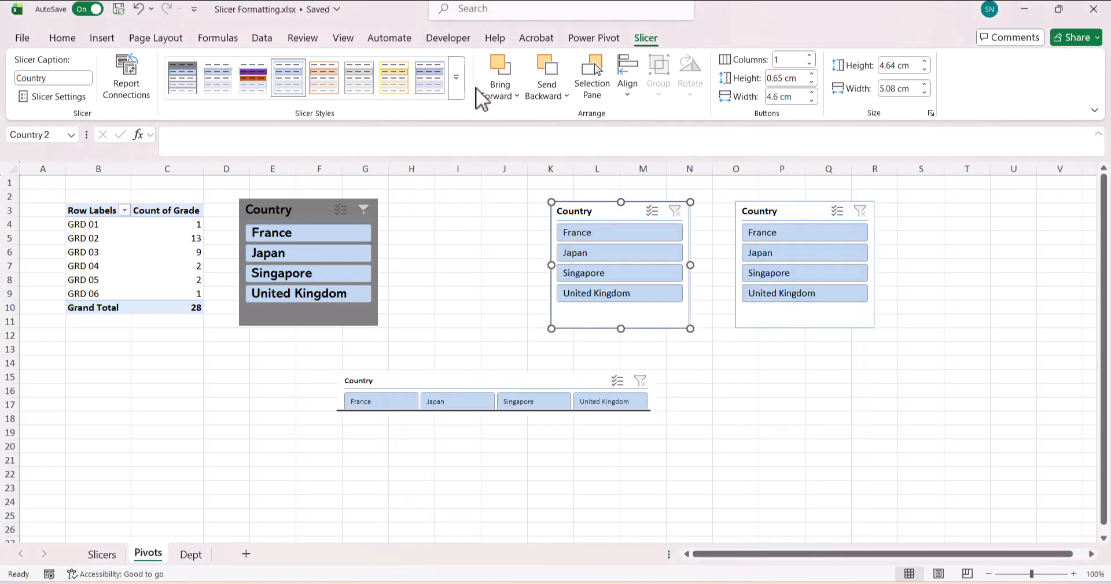
# - Apply the purple MyStyle3 custom style to the middle Country slicer
pyautogui.click(497, 187)
pyautogui.click(566, 209)
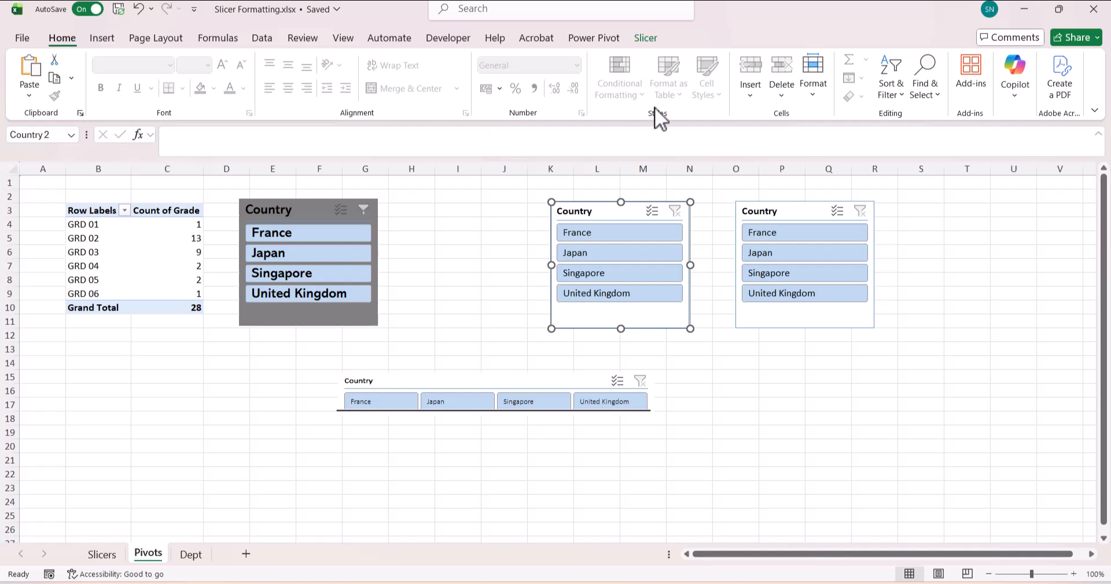
pyautogui.click(645, 37)
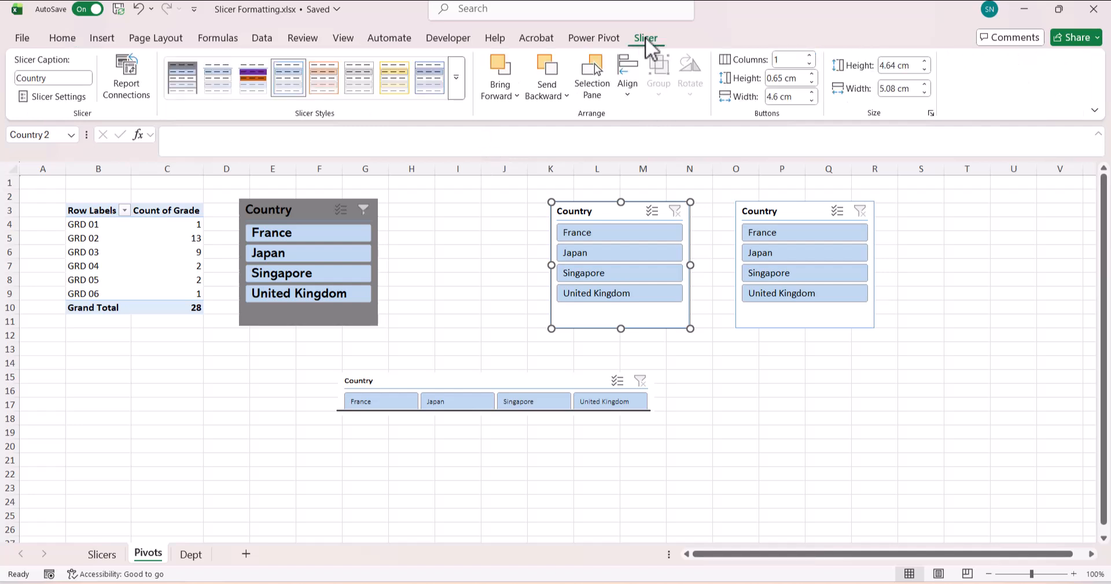
pyautogui.click(460, 87)
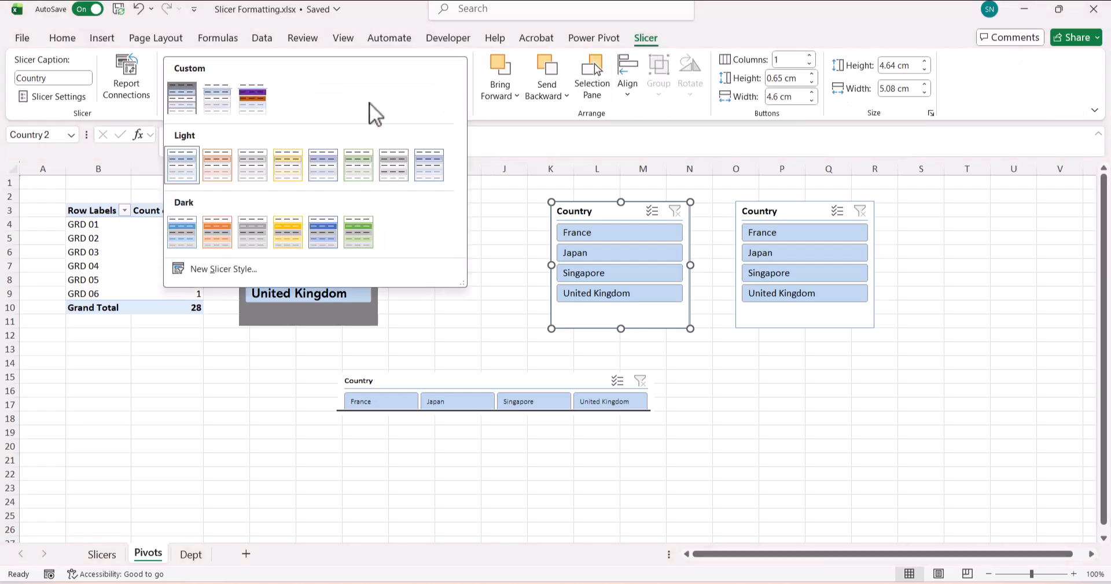
pyautogui.click(252, 104)
pyautogui.click(476, 265)
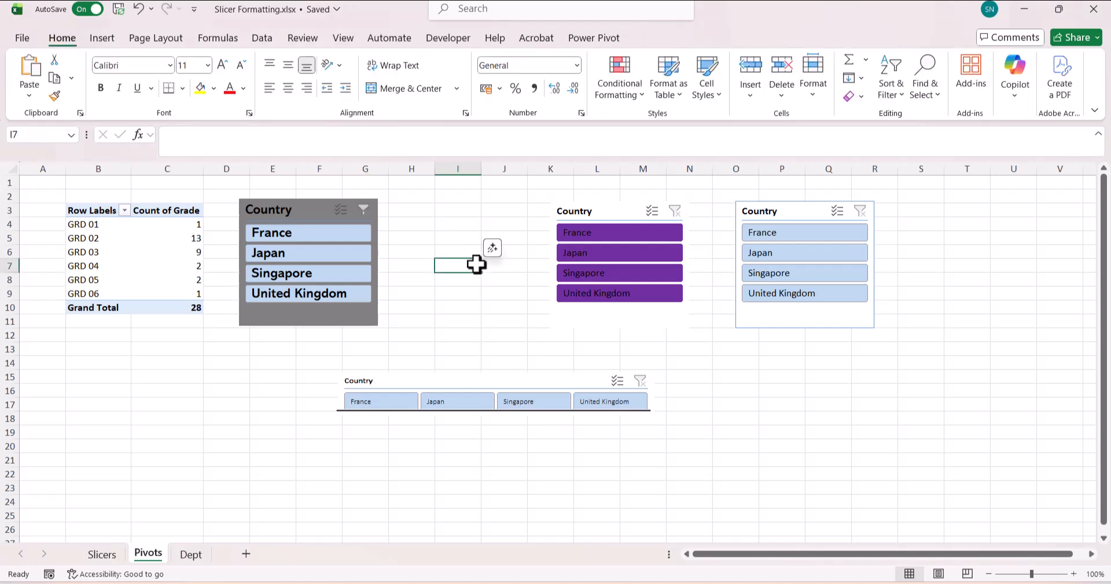
# - Test the slicer by filtering to United Kingdom, then clear the country filter
pyautogui.click(634, 293)
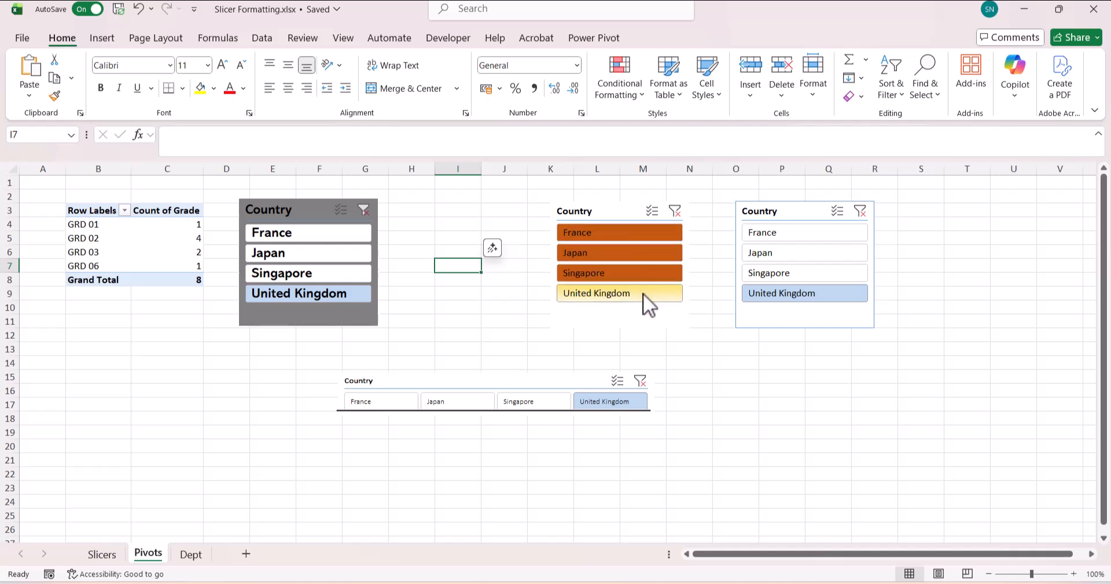
pyautogui.click(675, 212)
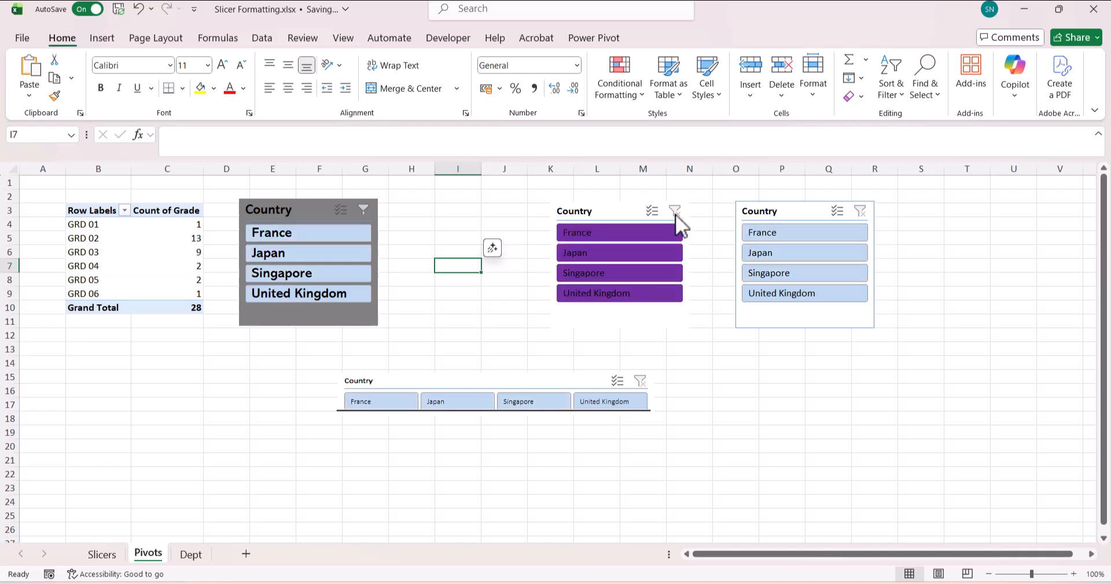
pyautogui.click(610, 209)
pyautogui.click(645, 37)
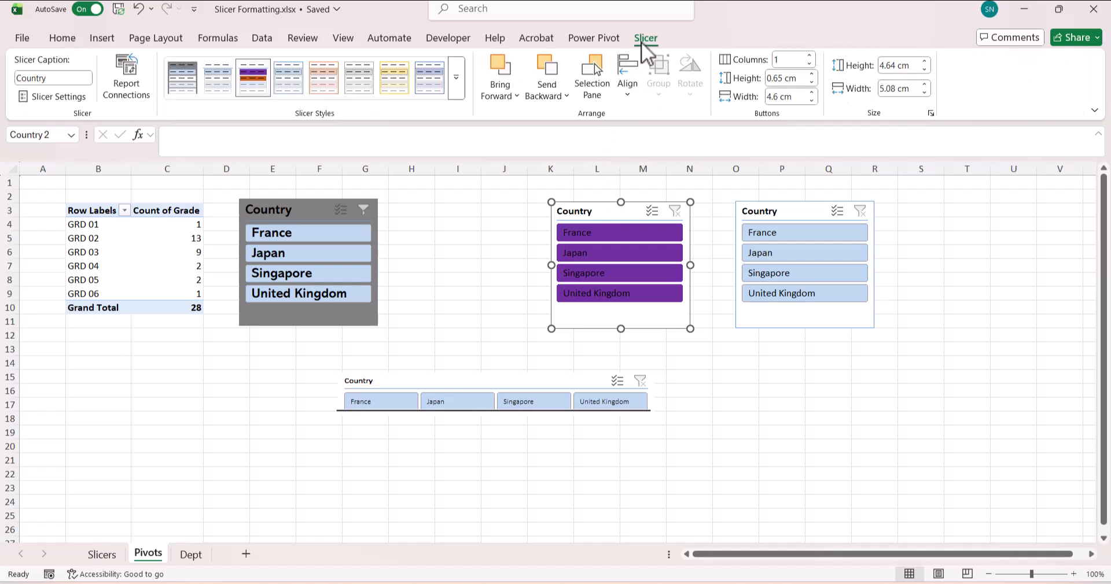
# - Modify MyStyle3 so Hovered Selected Item with Data gets a dark green fill
pyautogui.click(464, 91)
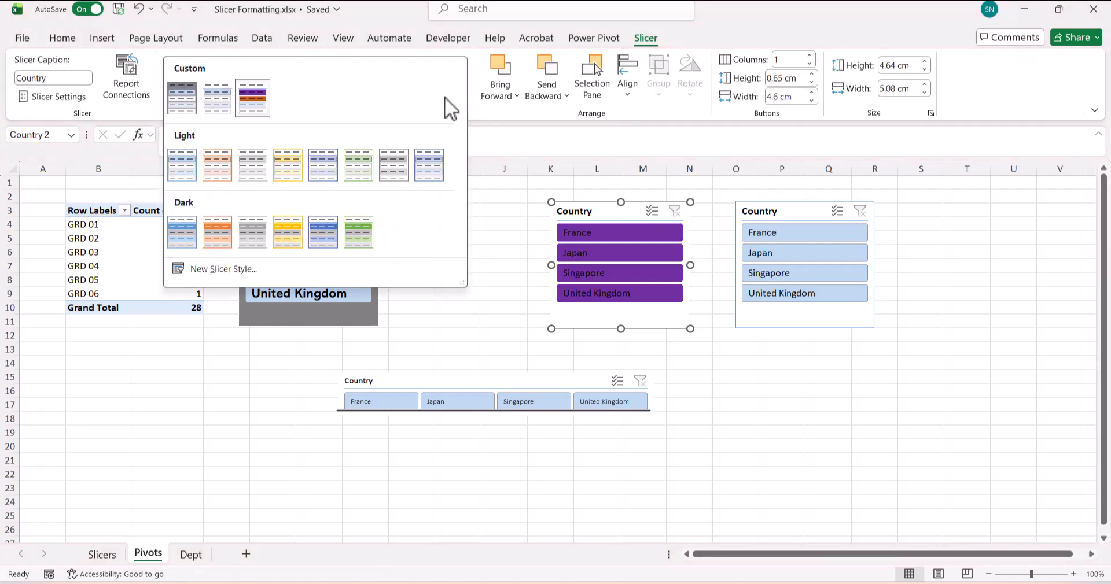
pyautogui.rightClick(252, 99)
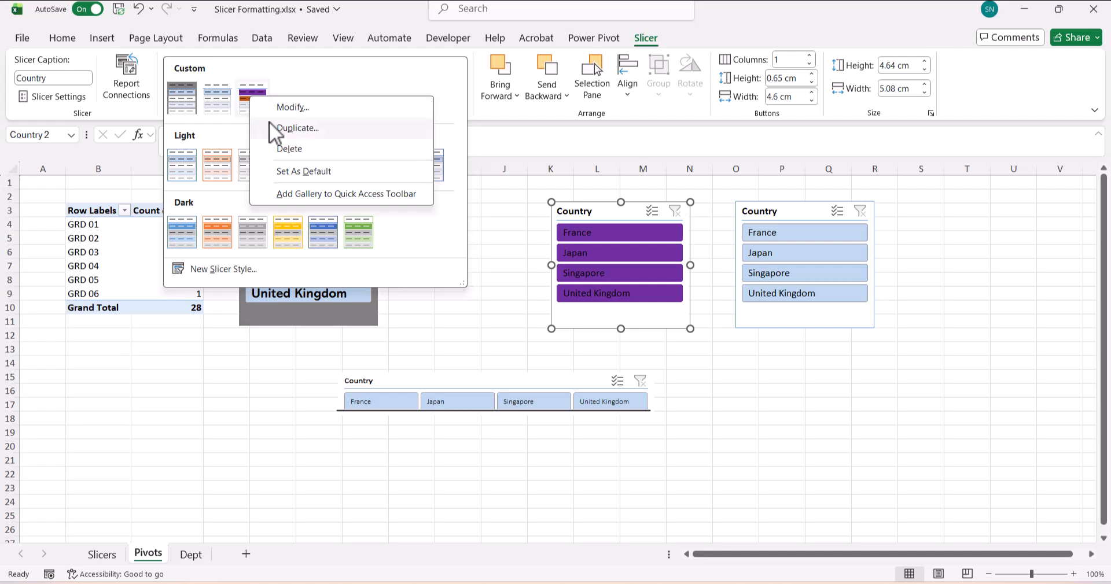
pyautogui.click(275, 111)
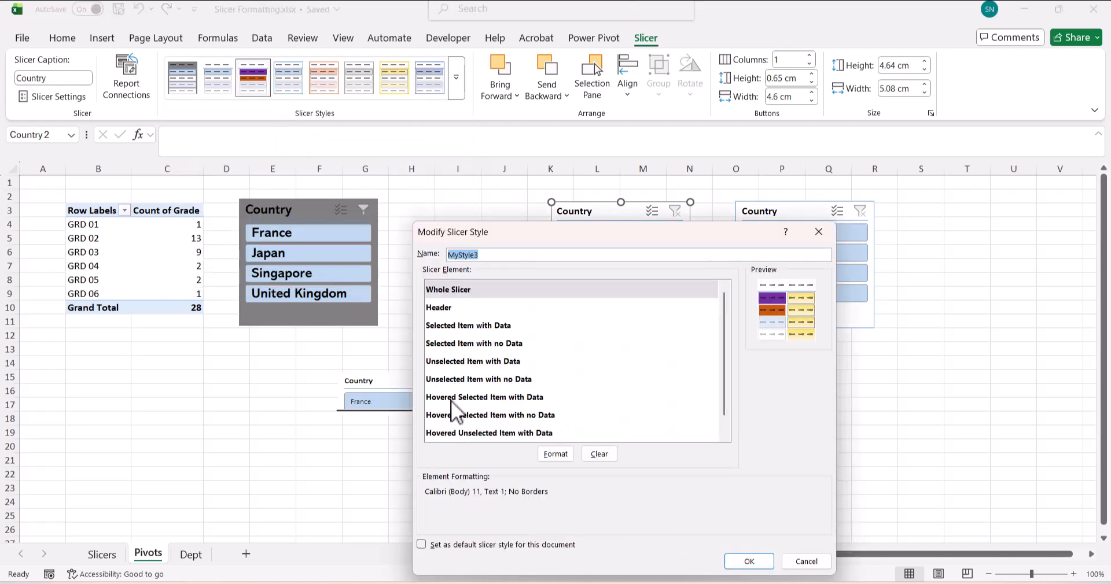
pyautogui.click(512, 401)
pyautogui.click(562, 455)
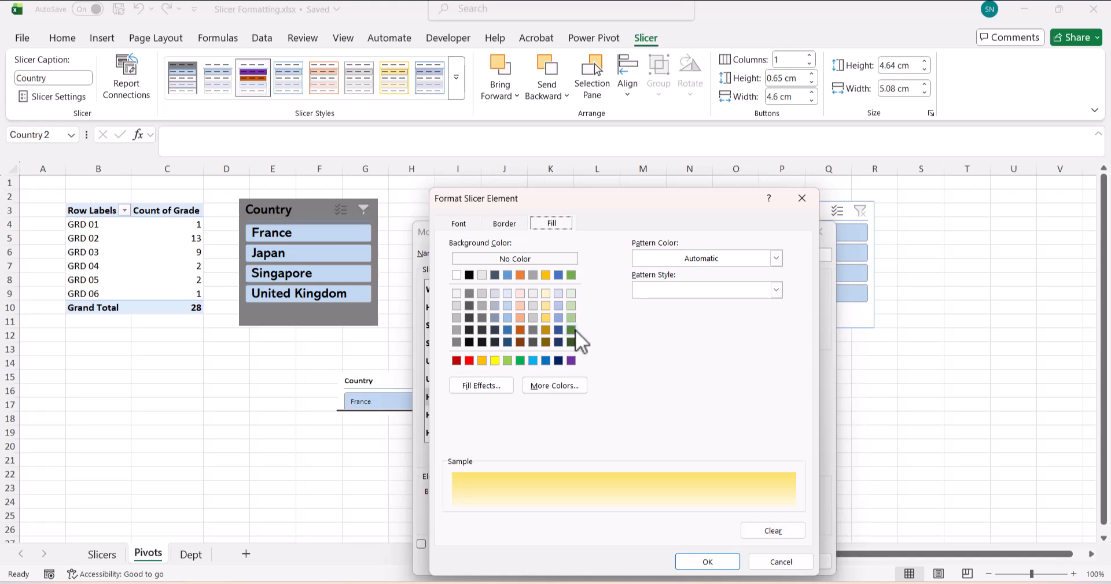
pyautogui.click(571, 330)
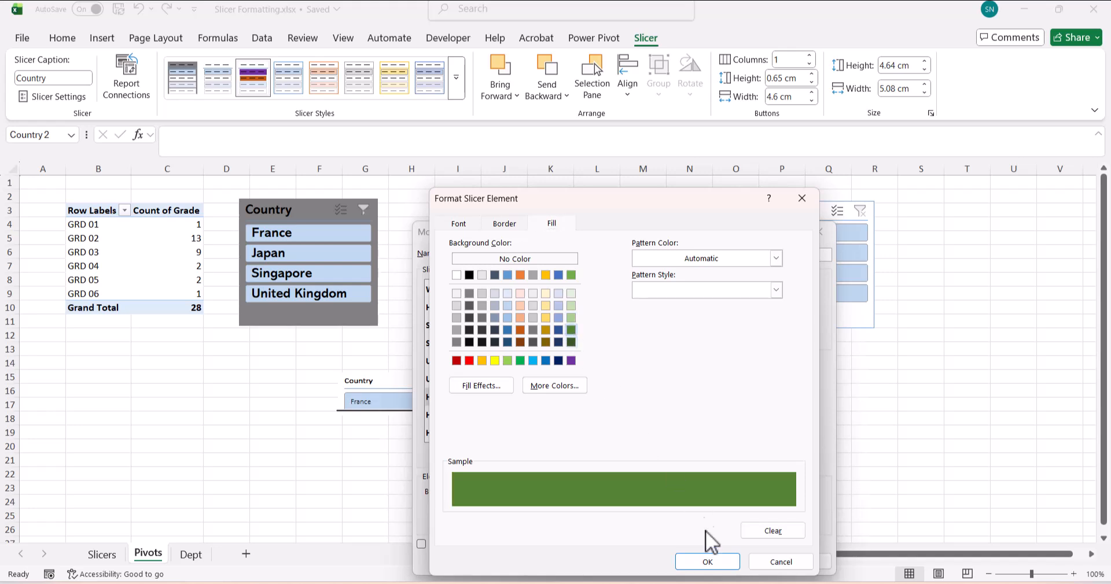
pyautogui.click(708, 563)
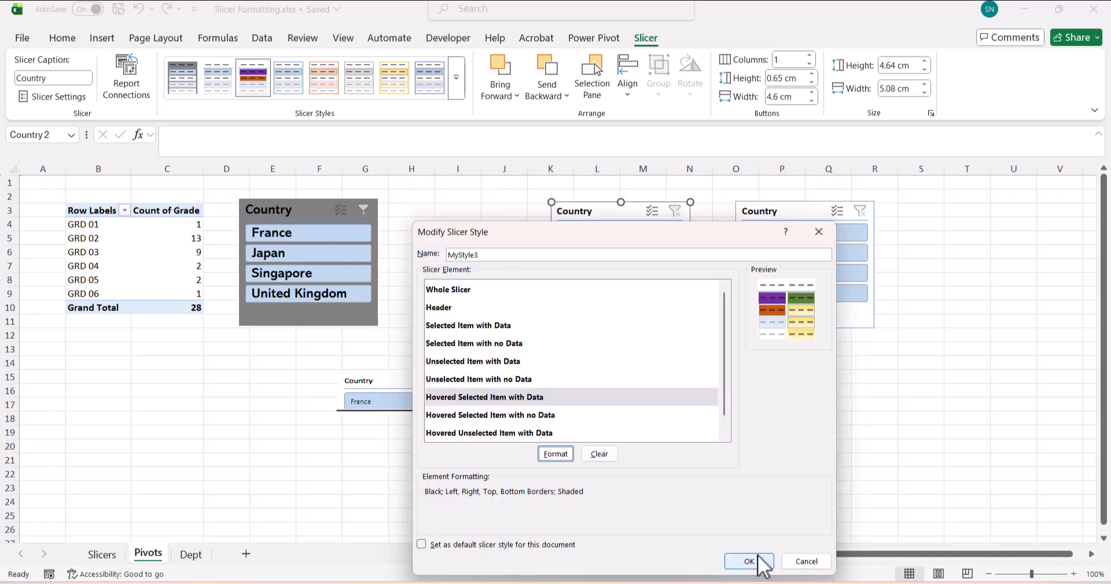
pyautogui.click(749, 561)
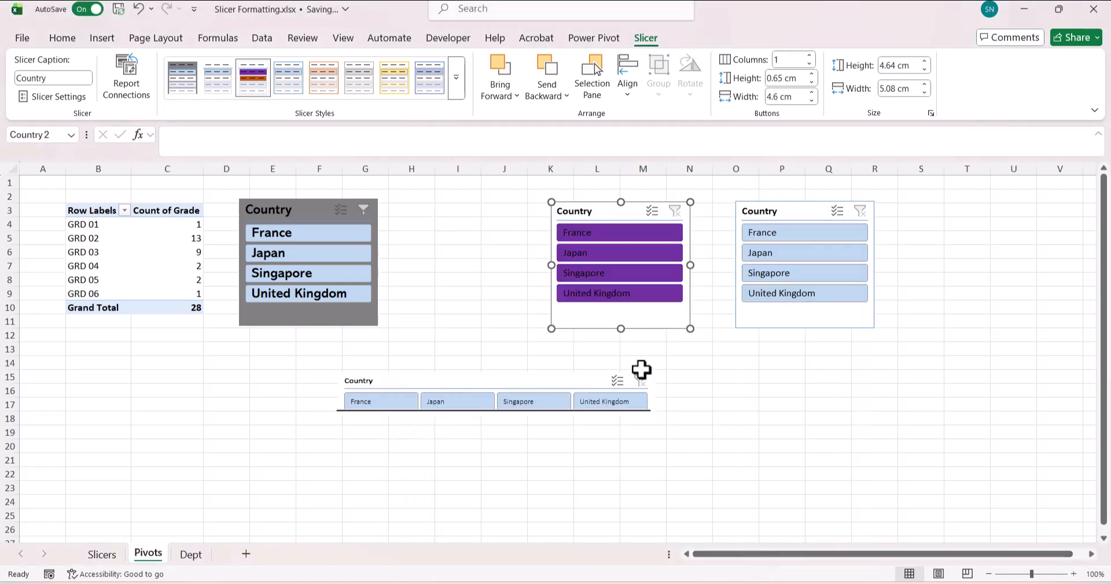
# - Reapply MyStyle3 to the Country slicer and deselect it to test the green hover
pyautogui.click(457, 92)
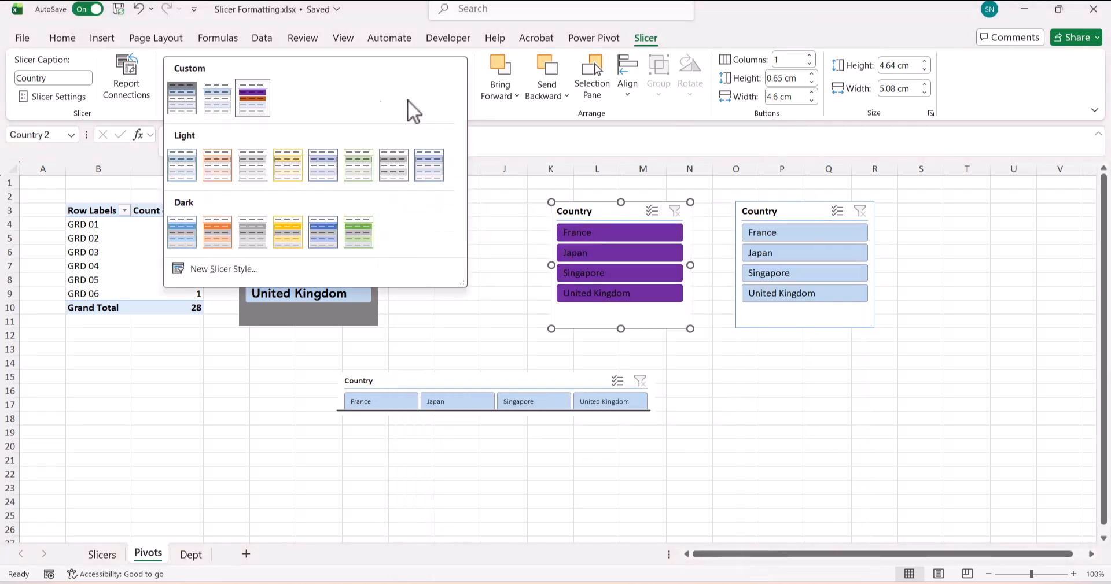
pyautogui.click(260, 110)
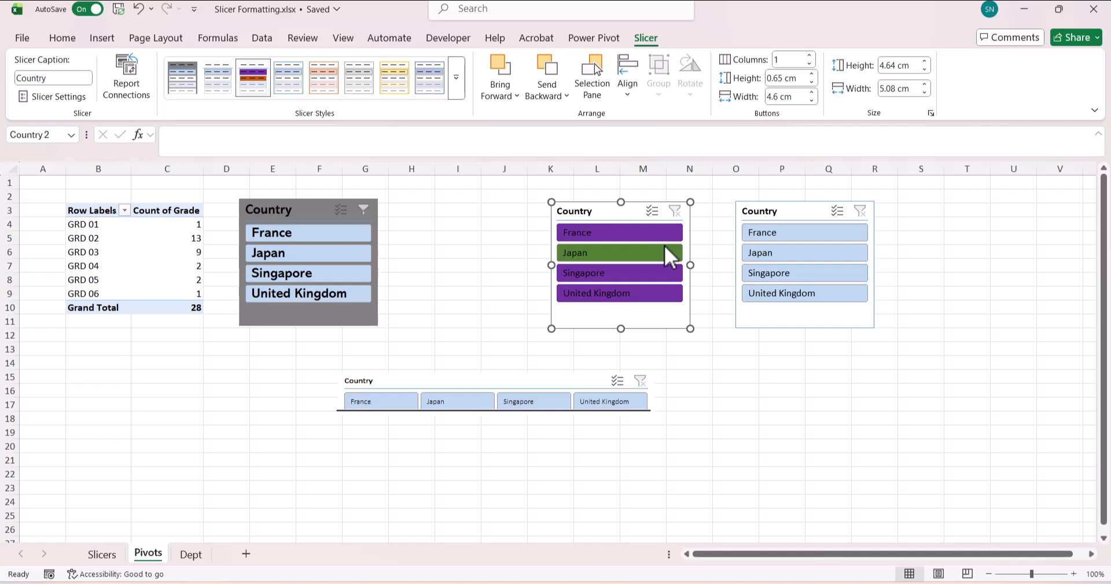
pyautogui.click(727, 377)
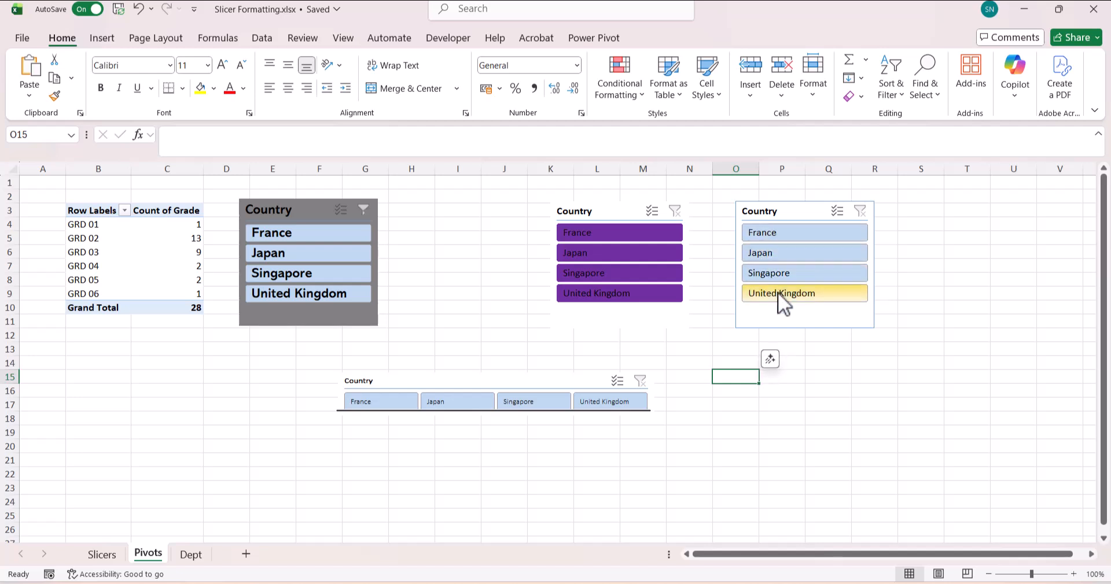
# - Add the Level Symbol field from the pivot table's field list as a slicer
pyautogui.click(107, 555)
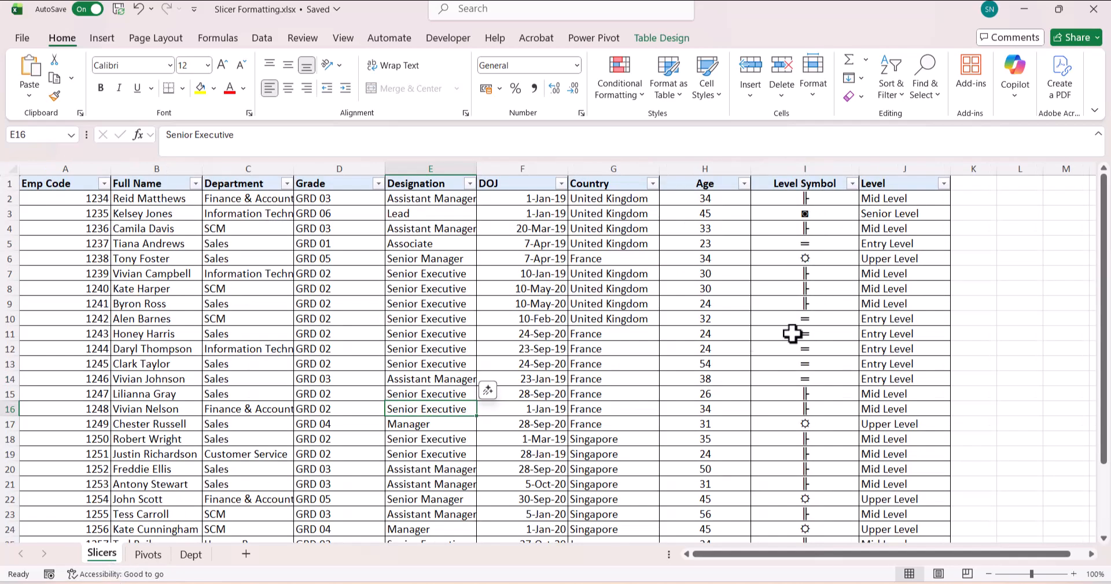
pyautogui.click(145, 554)
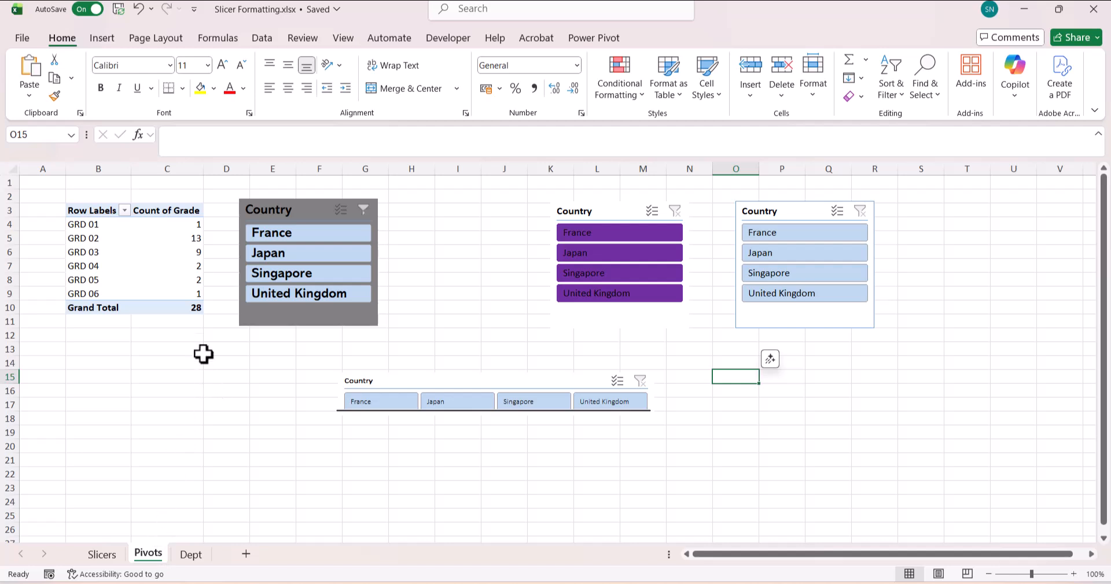
pyautogui.click(187, 266)
pyautogui.scroll(-2, 947, 349)
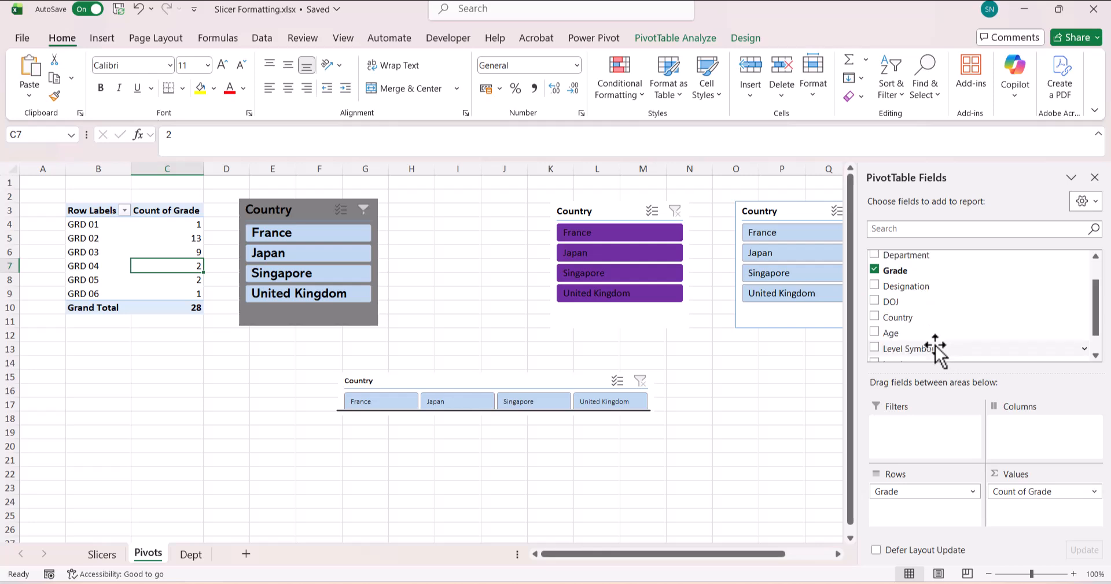
pyautogui.rightClick(933, 349)
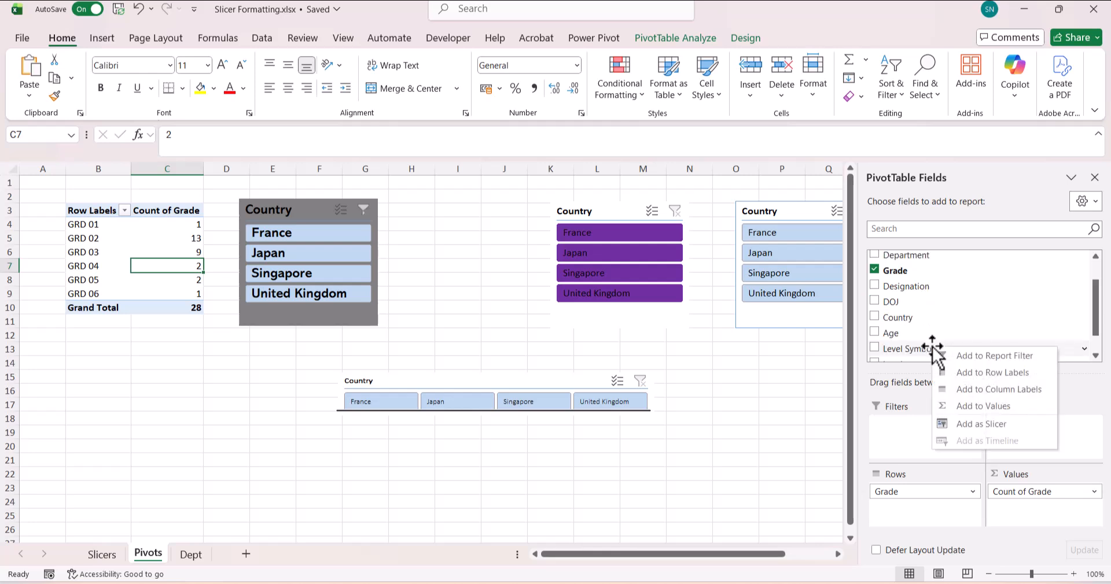
pyautogui.click(974, 420)
# - Move the Level Symbol slicer beside the Country slicer near H3 and hide its header
pyautogui.click(439, 446)
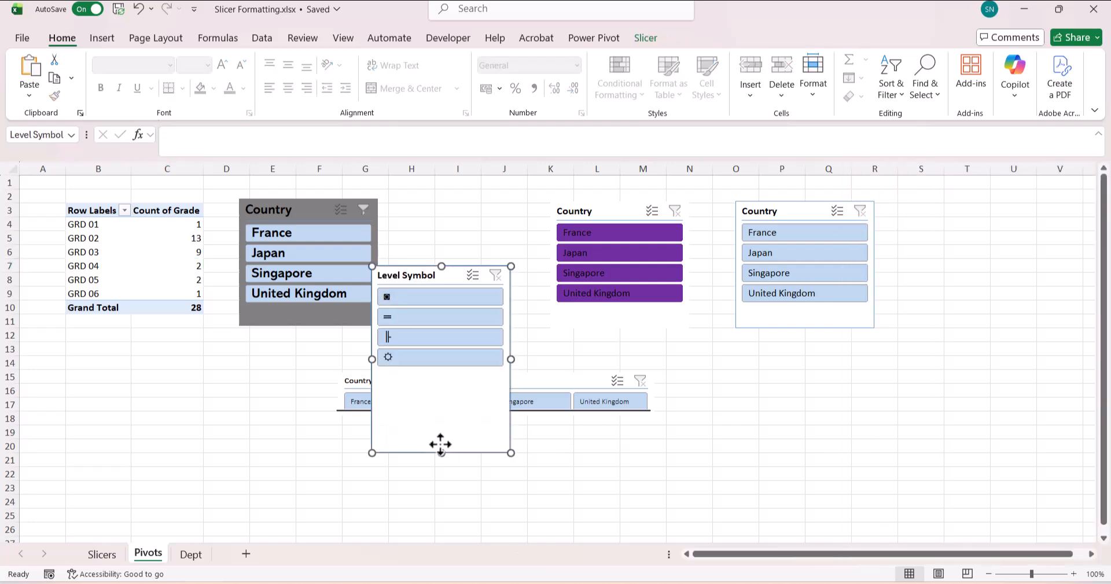
pyautogui.moveTo(441, 396); pyautogui.dragTo(439, 389)
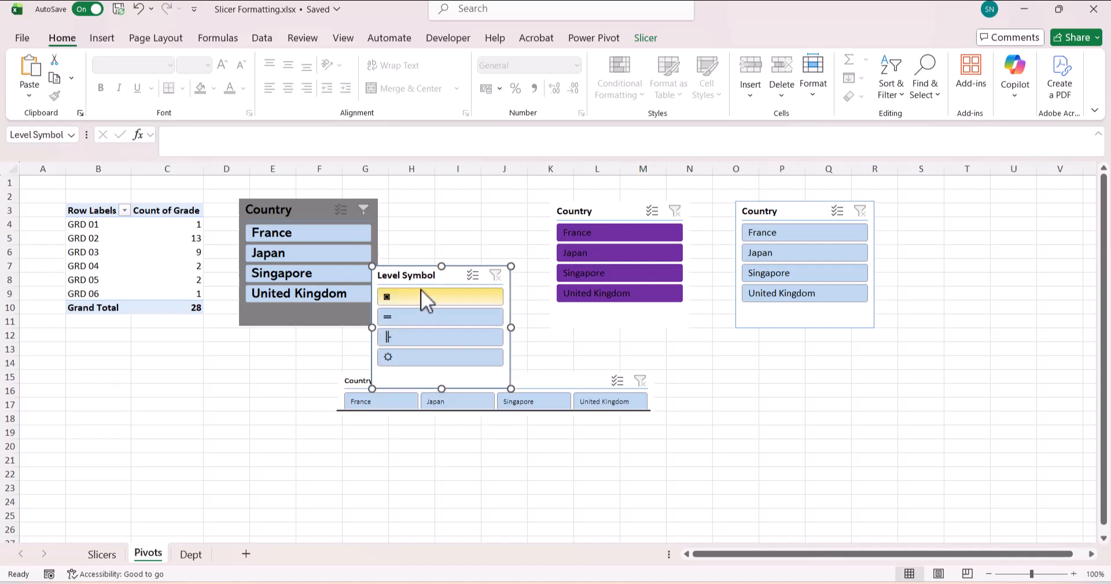
pyautogui.moveTo(418, 275); pyautogui.dragTo(448, 196)
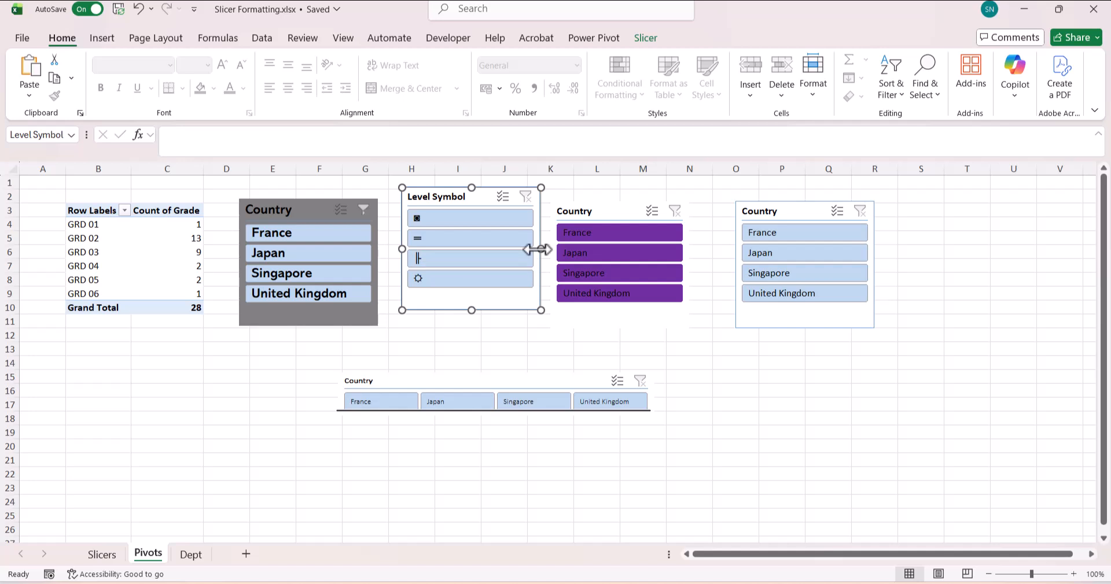
pyautogui.rightClick(460, 202)
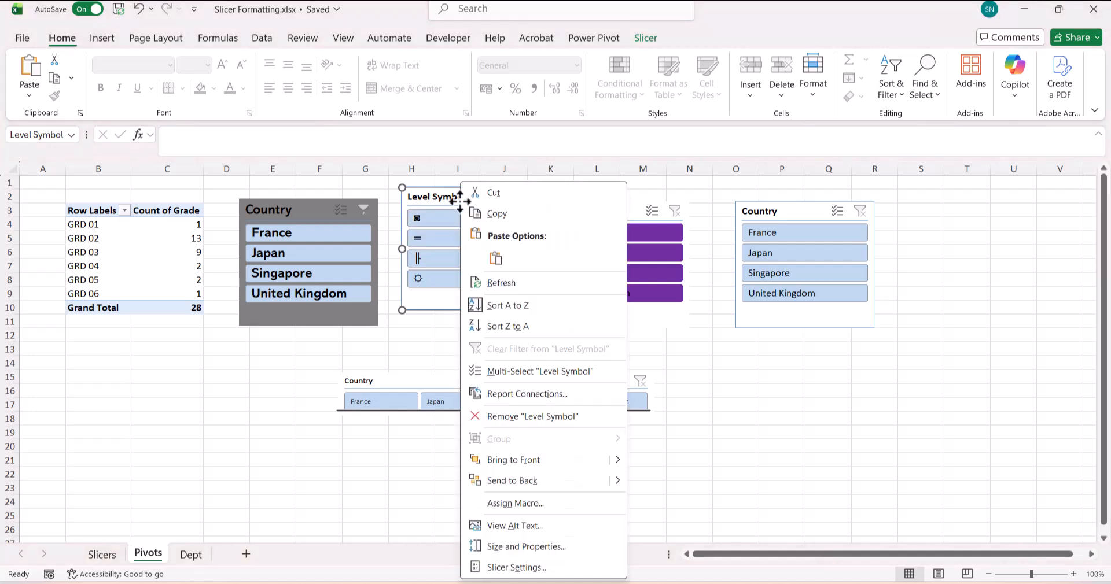
pyautogui.click(569, 575)
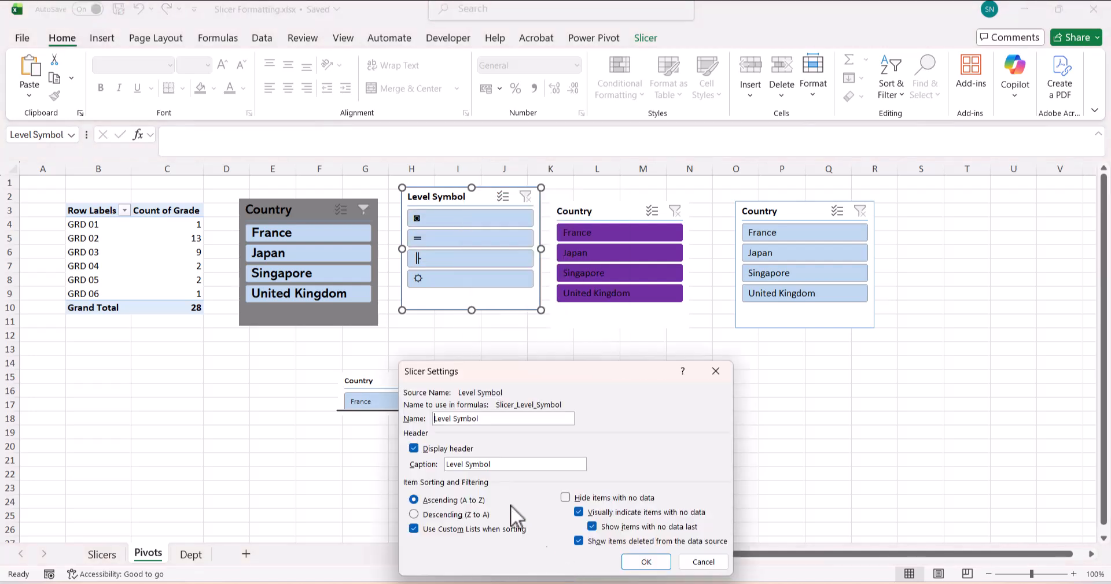
pyautogui.click(450, 450)
pyautogui.click(636, 560)
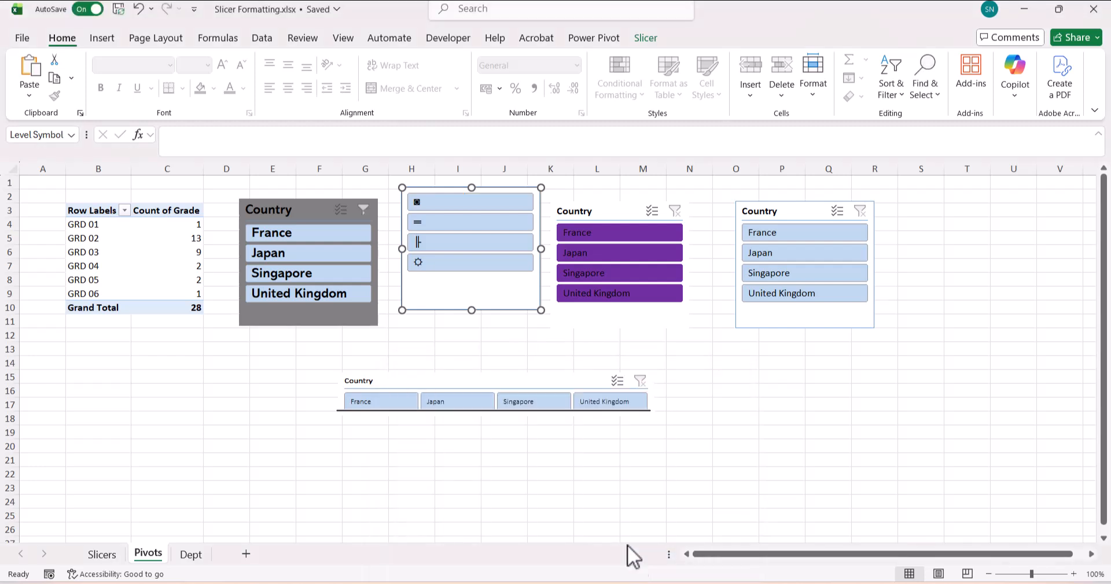
# - Resize the Level Symbol slicer into a narrow column that fits its four symbols
pyautogui.moveTo(540, 250); pyautogui.dragTo(446, 260)
pyautogui.moveTo(425, 310); pyautogui.dragTo(429, 278)
pyautogui.moveTo(447, 233); pyautogui.dragTo(455, 234)
pyautogui.click(475, 265)
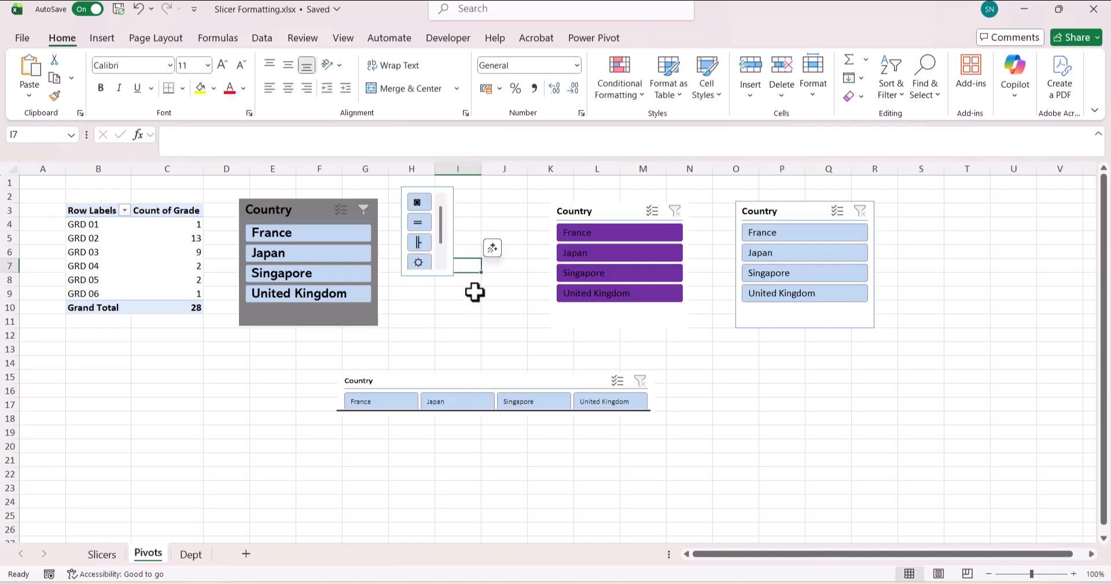
pyautogui.click(449, 270)
pyautogui.moveTo(454, 285); pyautogui.dragTo(427, 286)
pyautogui.click(440, 311)
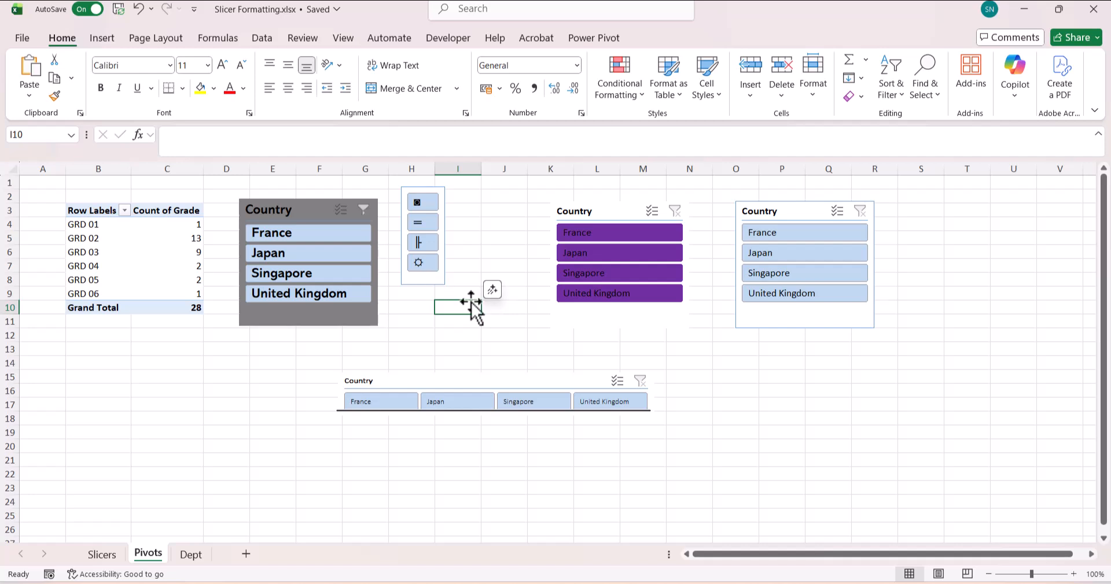
pyautogui.click(763, 212)
pyautogui.click(640, 44)
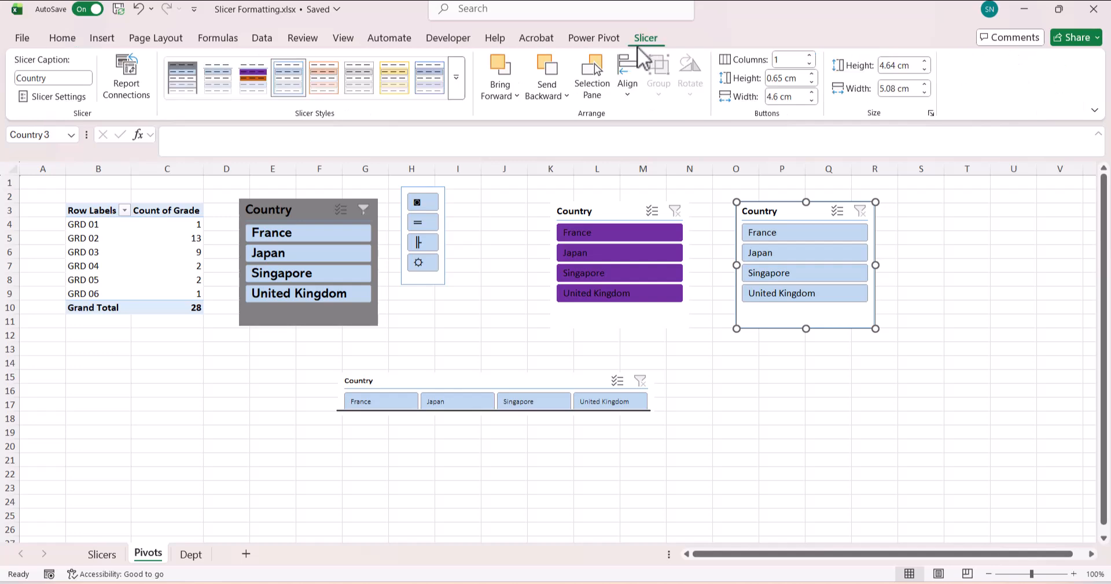
pyautogui.click(460, 86)
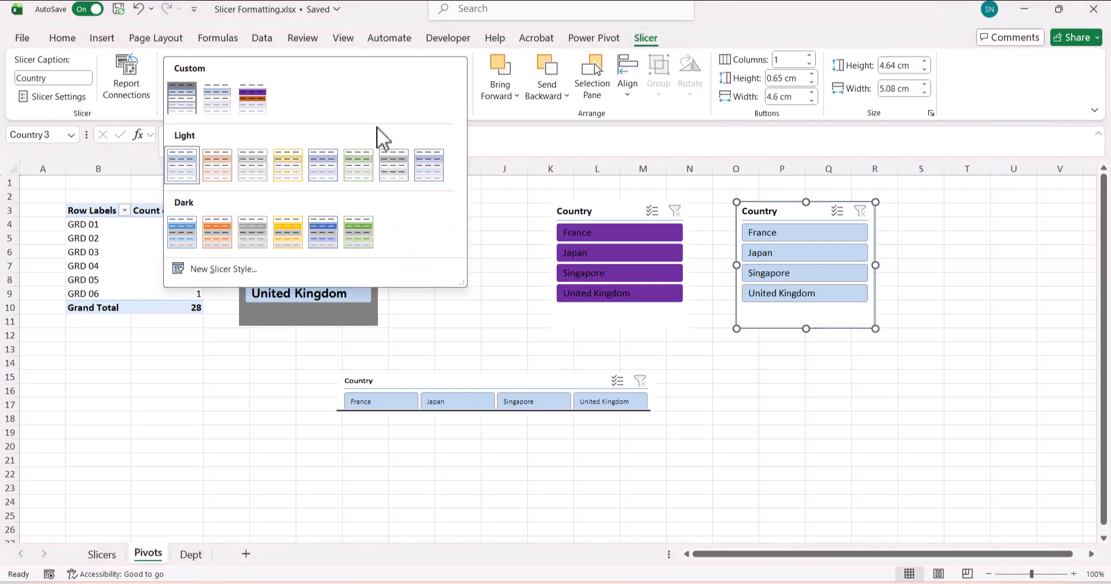
pyautogui.rightClick(187, 172)
pyautogui.click(230, 206)
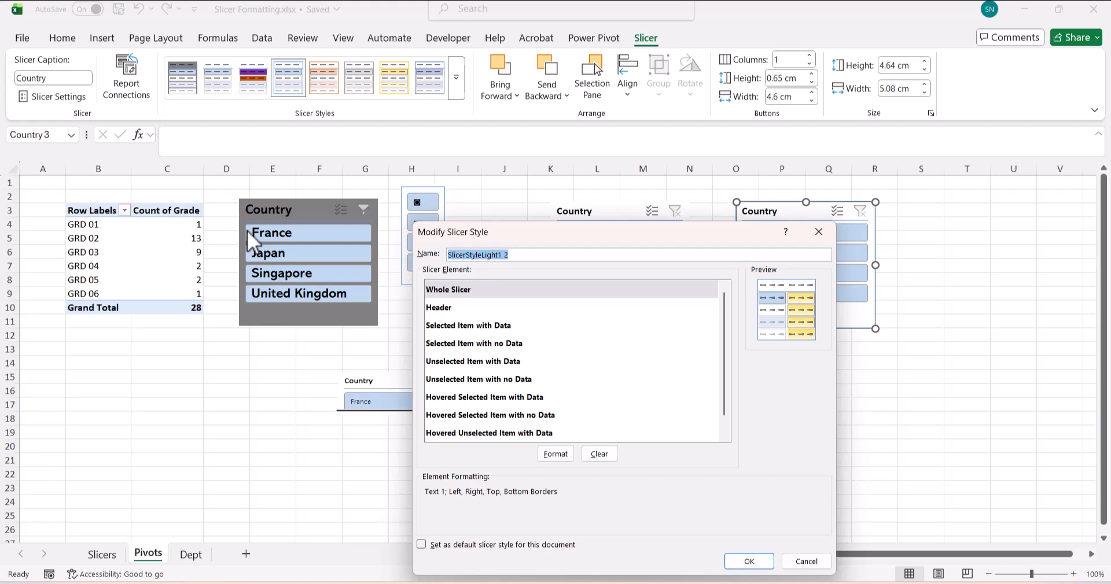
pyautogui.write('MySTyle4')
pyautogui.scroll(-1, 439, 401)
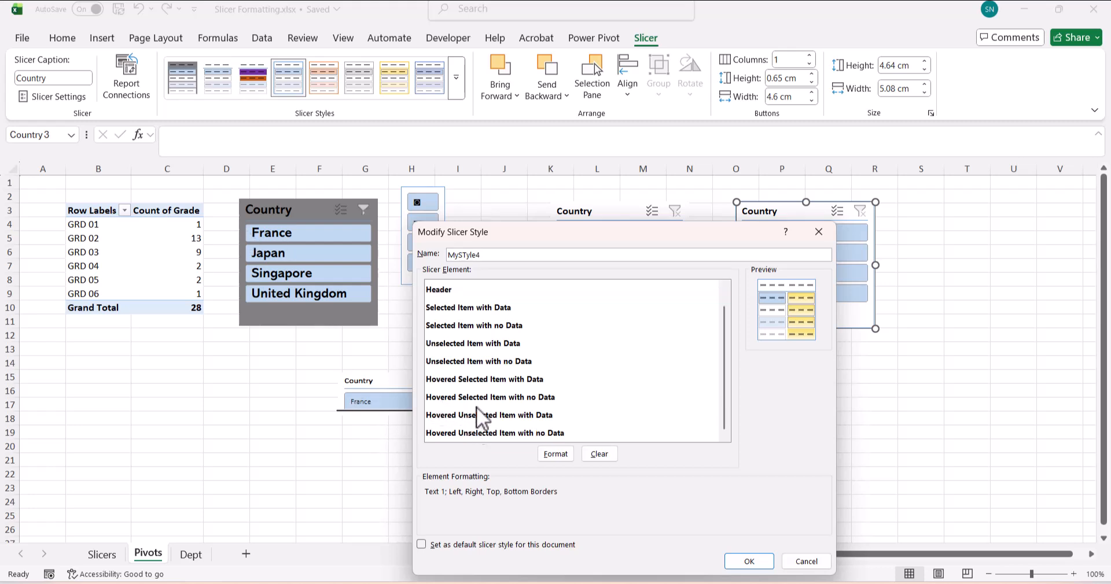
pyautogui.scroll(1, 477, 405)
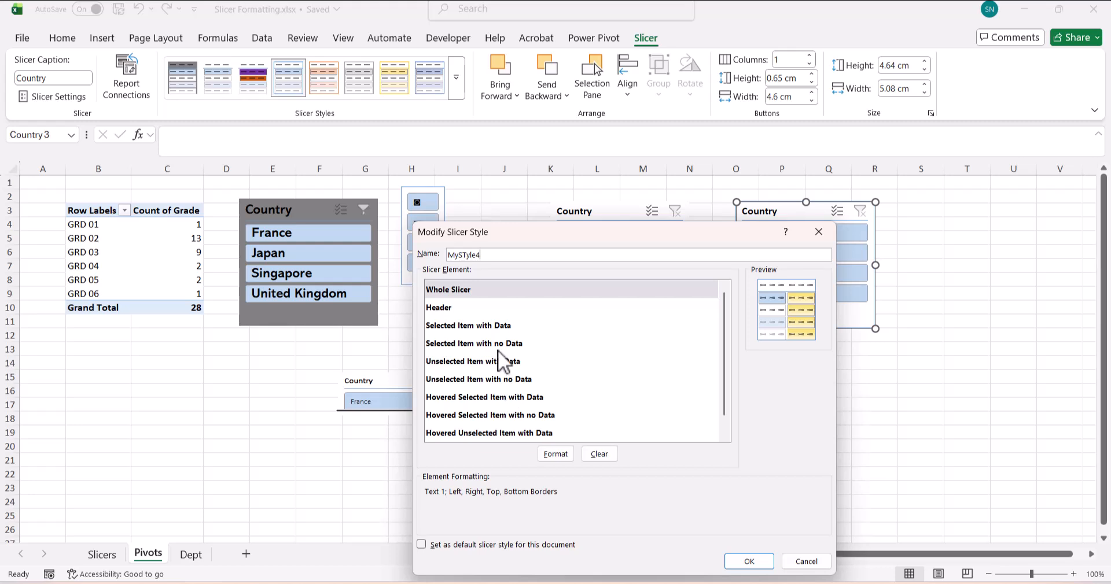
pyautogui.click(823, 238)
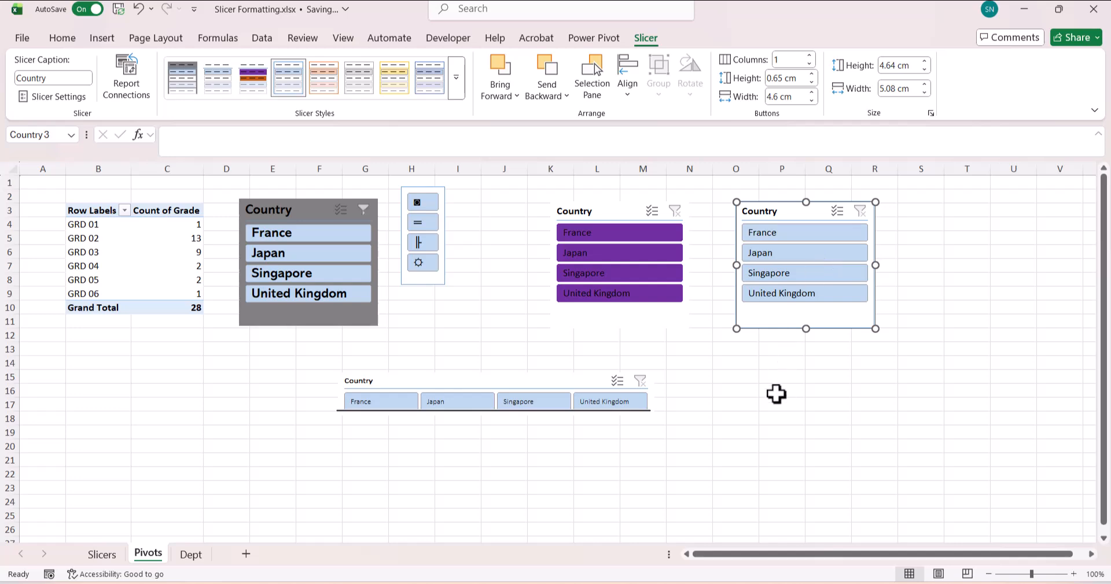
# - Add an Age slicer below the right Country slicer and filter it to age 23
pyautogui.rightClick(164, 263)
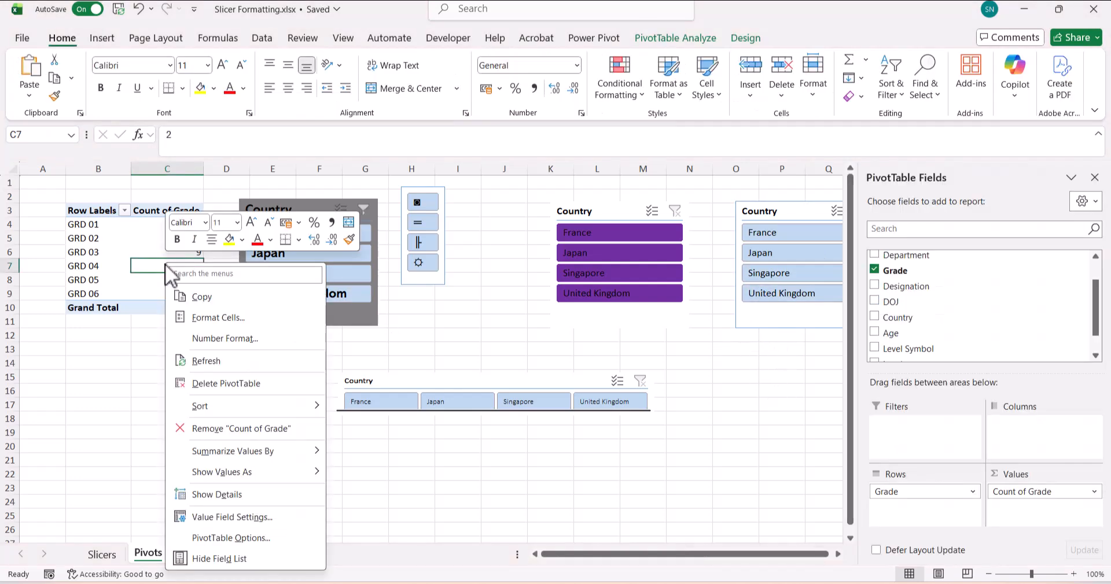
pyautogui.rightClick(894, 332)
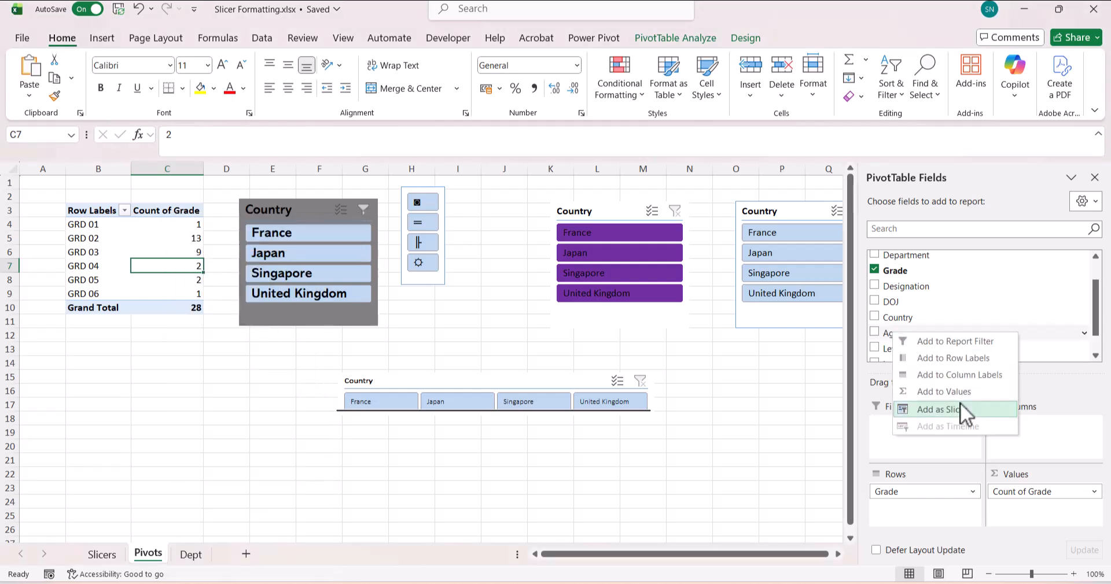
pyautogui.click(961, 405)
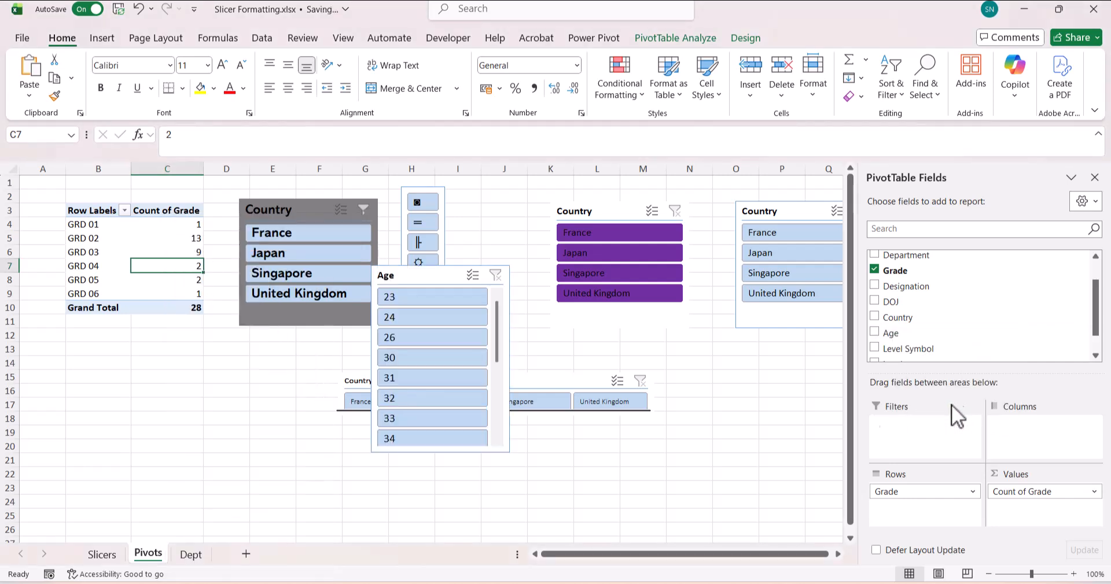
pyautogui.moveTo(422, 287); pyautogui.dragTo(778, 341)
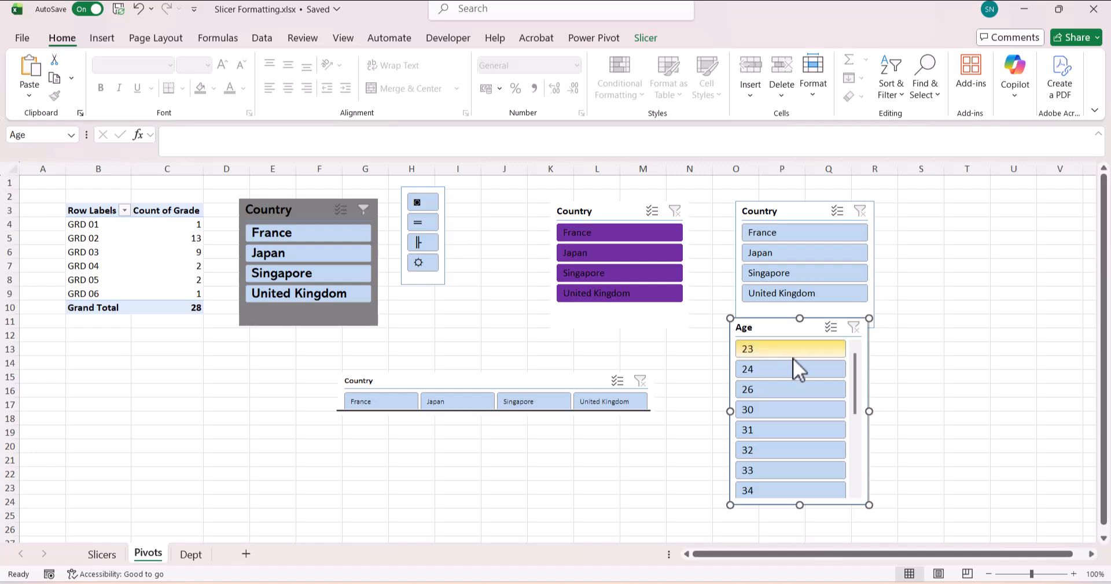
pyautogui.click(793, 351)
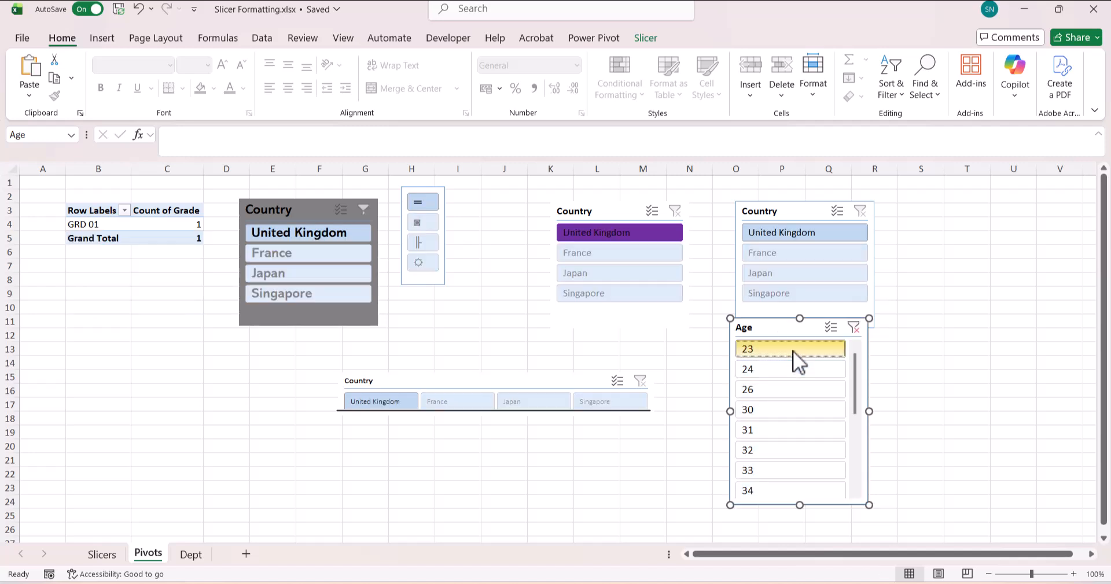
pyautogui.moveTo(775, 331); pyautogui.dragTo(775, 356)
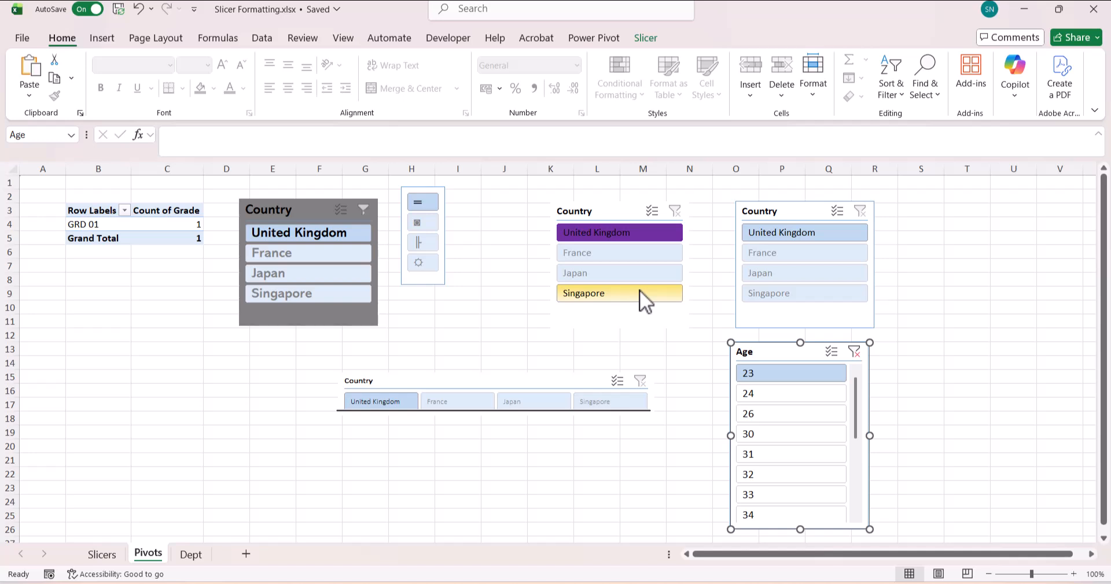
# - Turn on Hide items with no data for the middle Country slicer so only United Kingdom shows
pyautogui.click(608, 214)
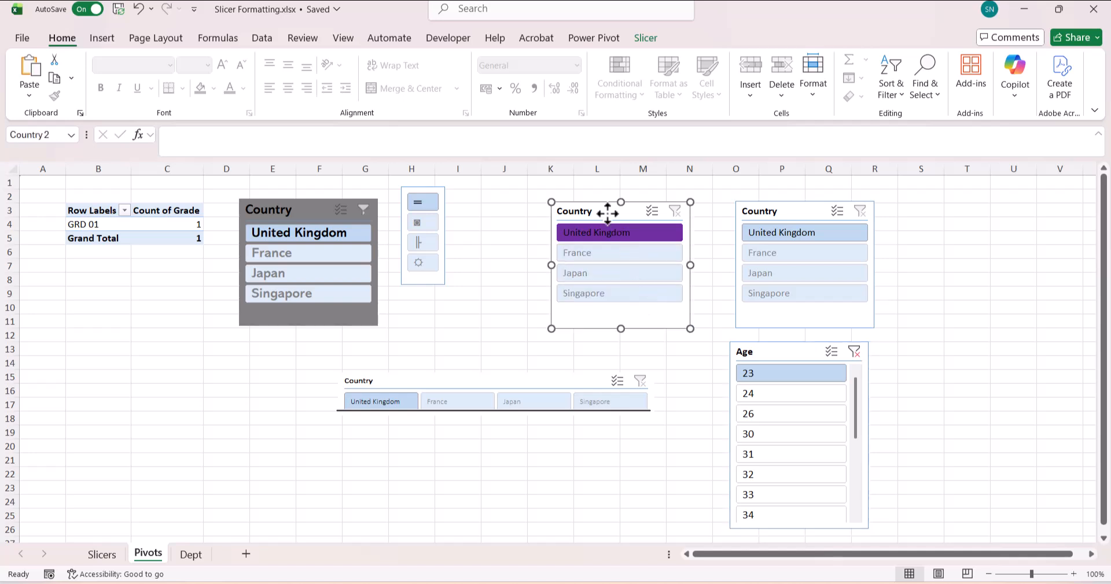
pyautogui.rightClick(607, 214)
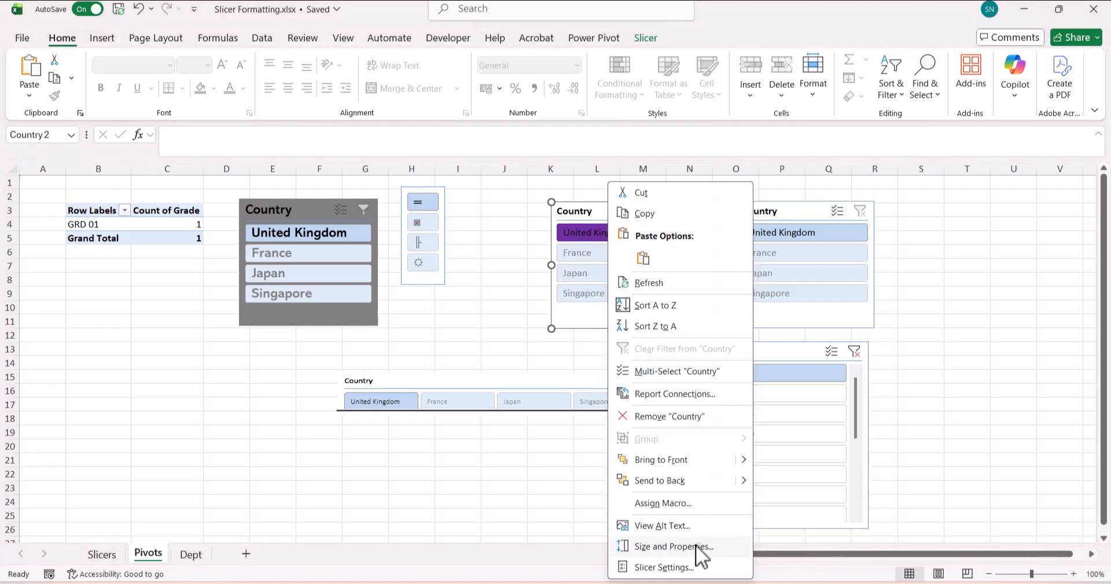
pyautogui.click(663, 567)
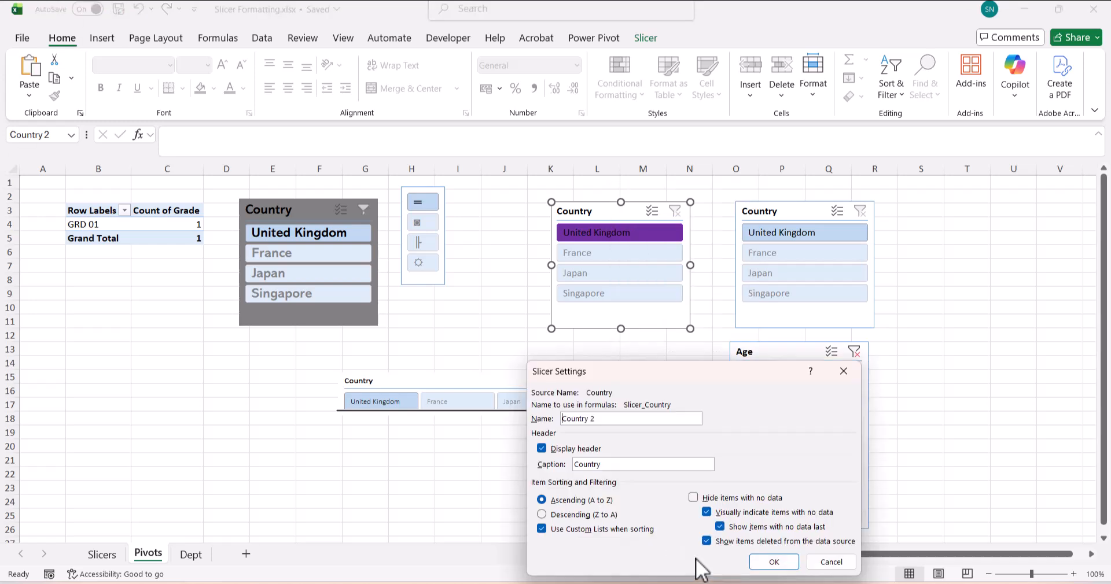
pyautogui.click(699, 497)
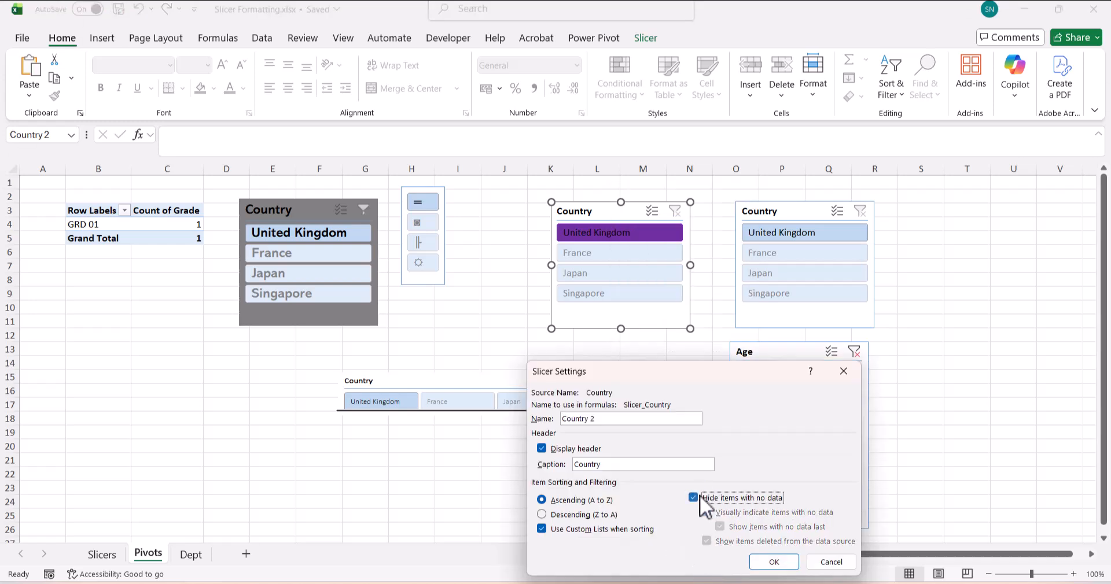
pyautogui.click(773, 562)
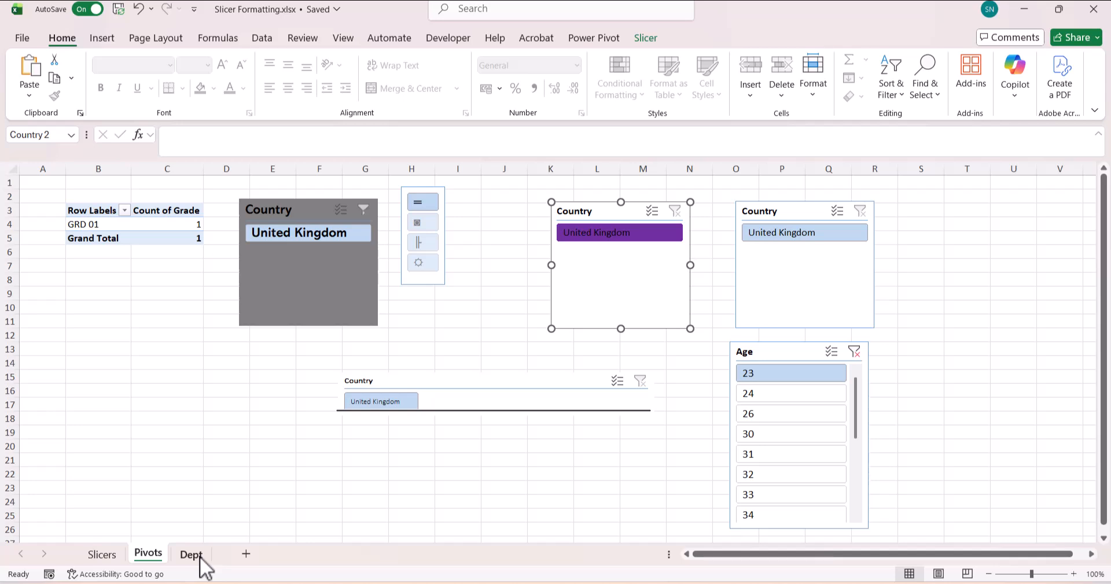
# - Clear the Age 23 filter so all countries appear again
pyautogui.click(861, 212)
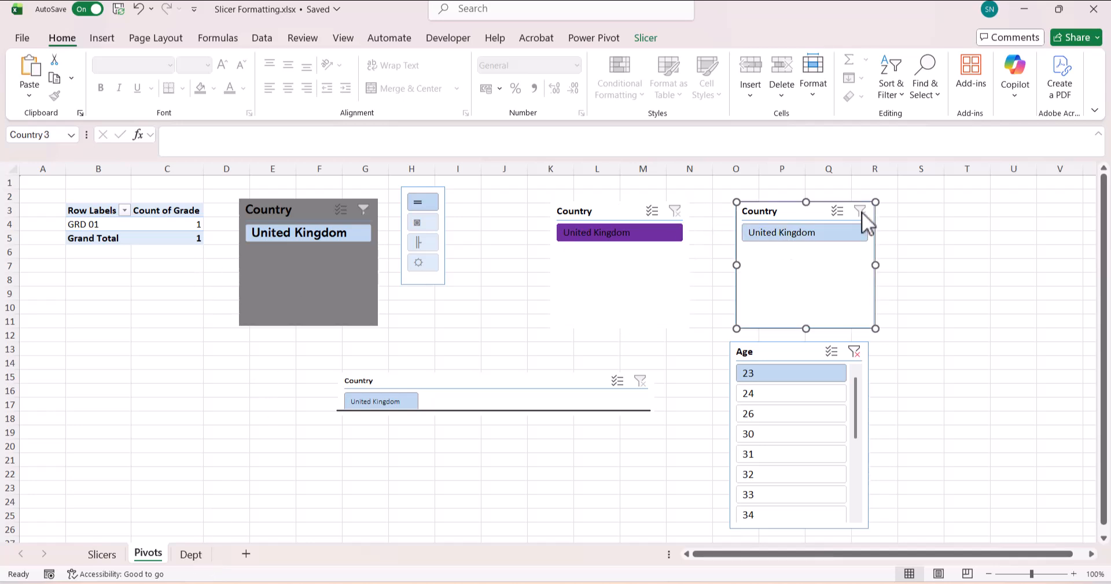
pyautogui.click(857, 352)
pyautogui.click(461, 339)
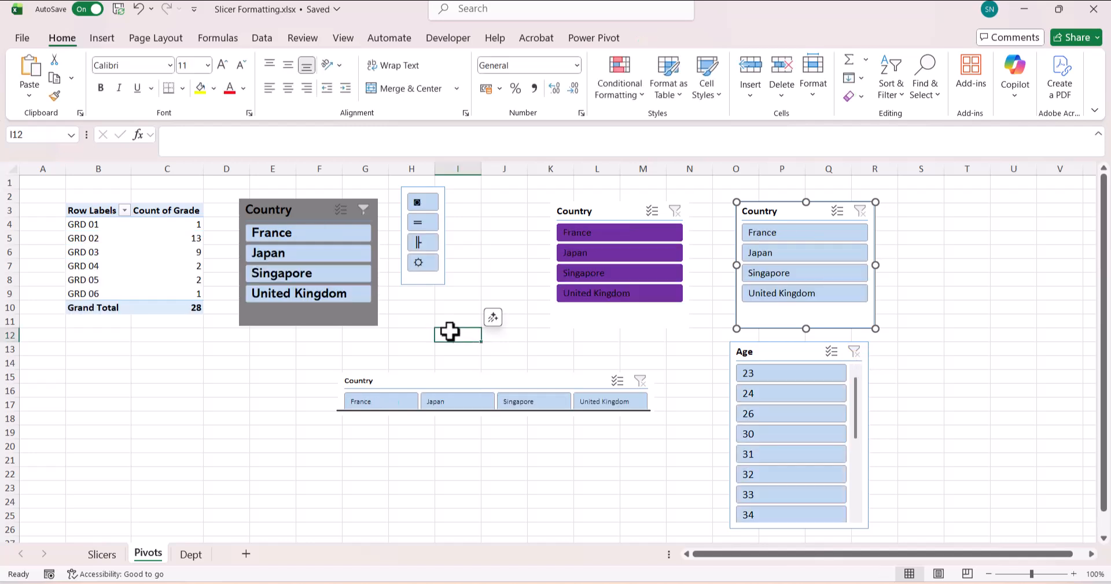
# - Add a Department slicer from the PivotTable Fields list and place it below the pivot table
pyautogui.rightClick(106, 239)
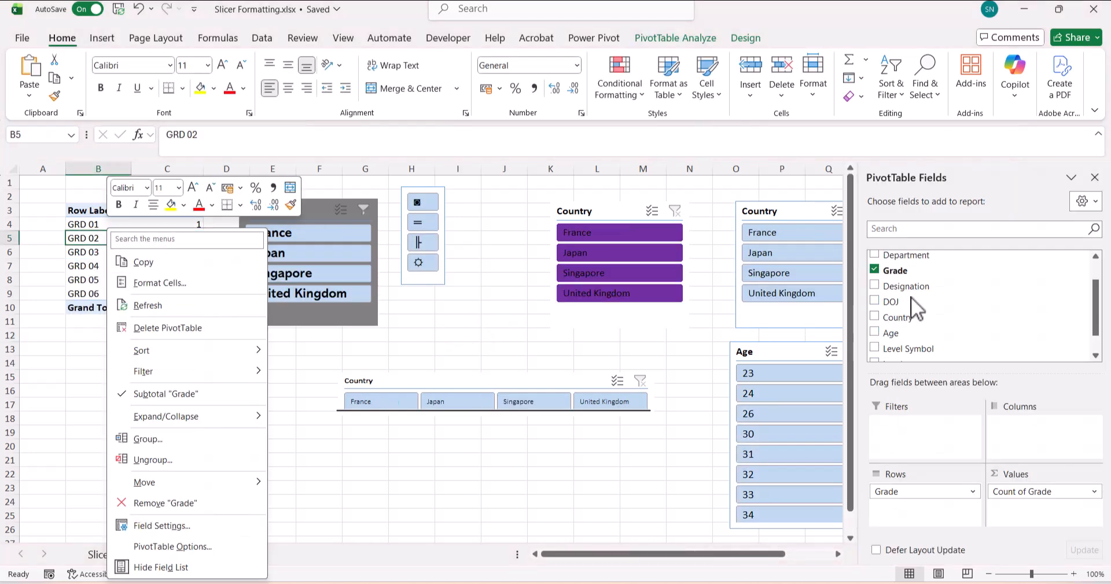
pyautogui.click(963, 315)
pyautogui.rightClick(921, 256)
pyautogui.click(984, 332)
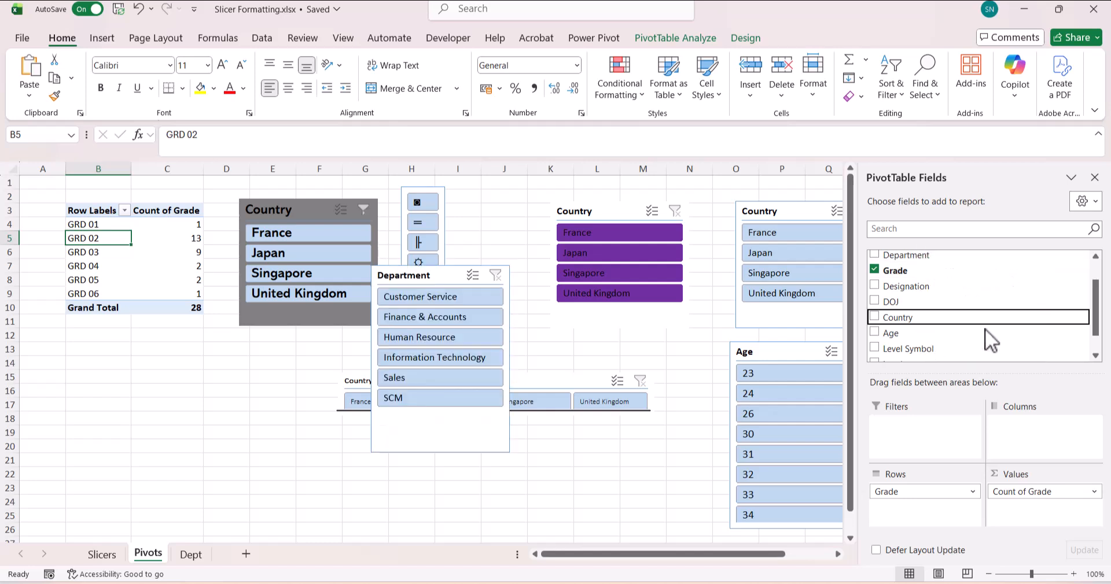
pyautogui.moveTo(470, 416); pyautogui.dragTo(183, 498)
pyautogui.click(269, 443)
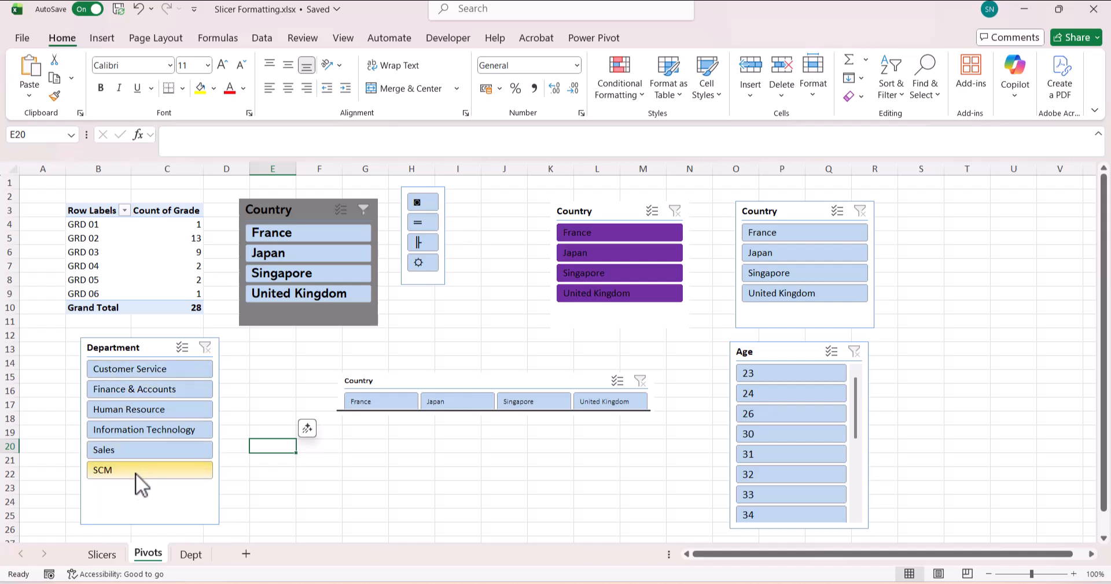
# - On the Dept sheet, select the six department names in A2:A7
pyautogui.click(193, 553)
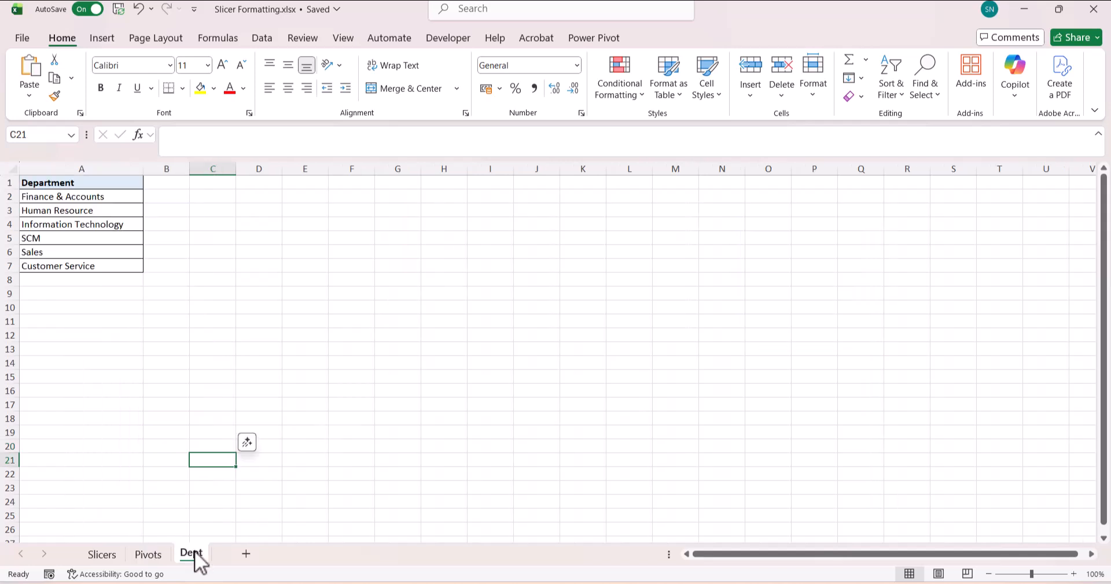
pyautogui.moveTo(99, 198); pyautogui.dragTo(128, 268)
pyautogui.click(234, 268)
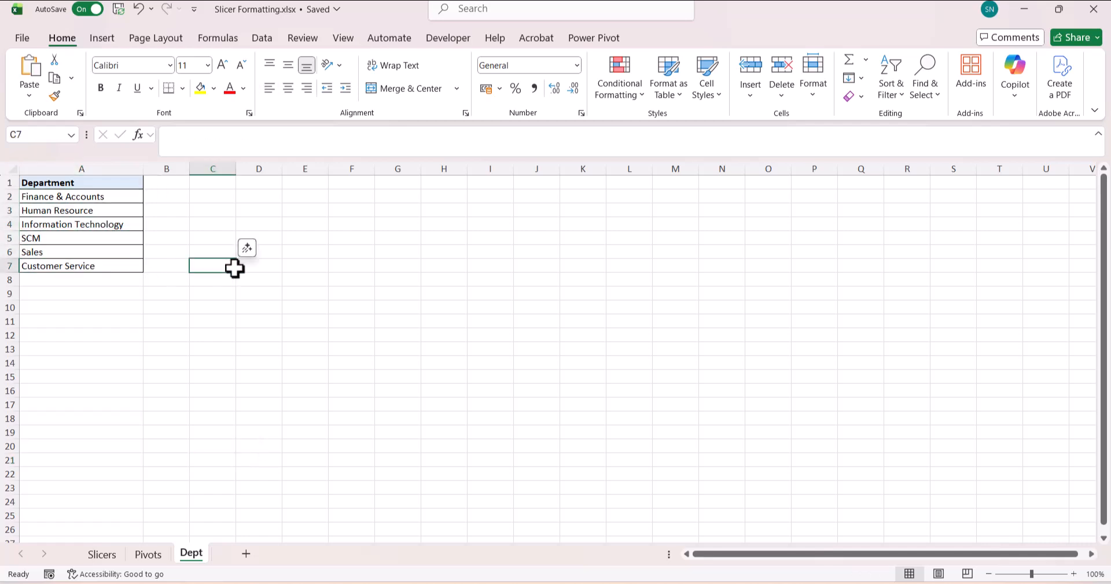
# - Import $A$2:$A$7 as a new custom list under Options > Advanced > Edit Custom Lists
pyautogui.click(22, 39)
pyautogui.click(53, 556)
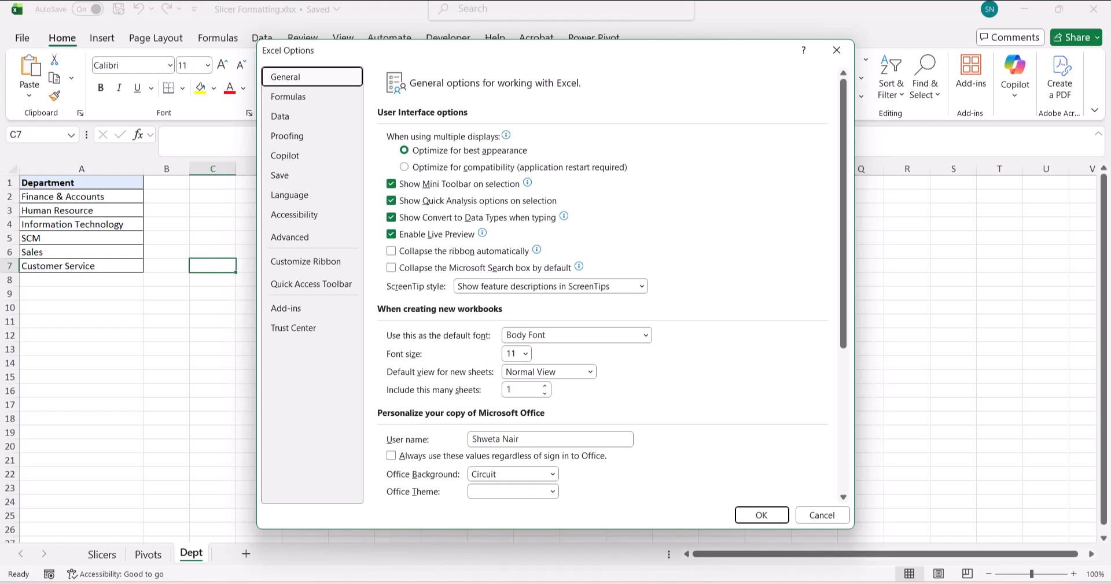
pyautogui.click(330, 236)
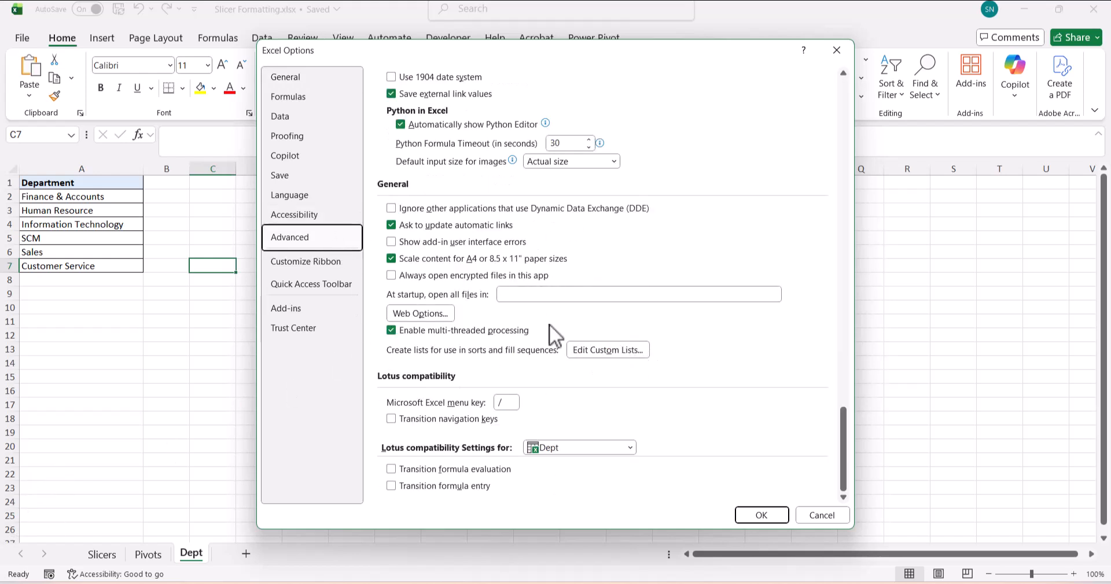
pyautogui.click(599, 352)
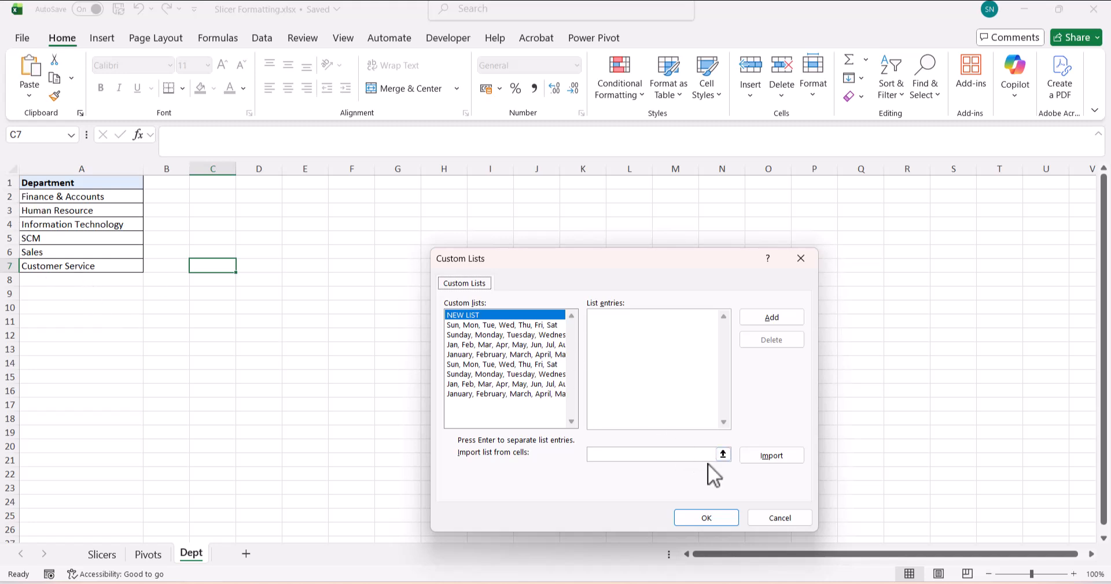
pyautogui.click(724, 454)
pyautogui.click(110, 199)
pyautogui.moveTo(110, 199); pyautogui.dragTo(121, 265)
pyautogui.click(810, 278)
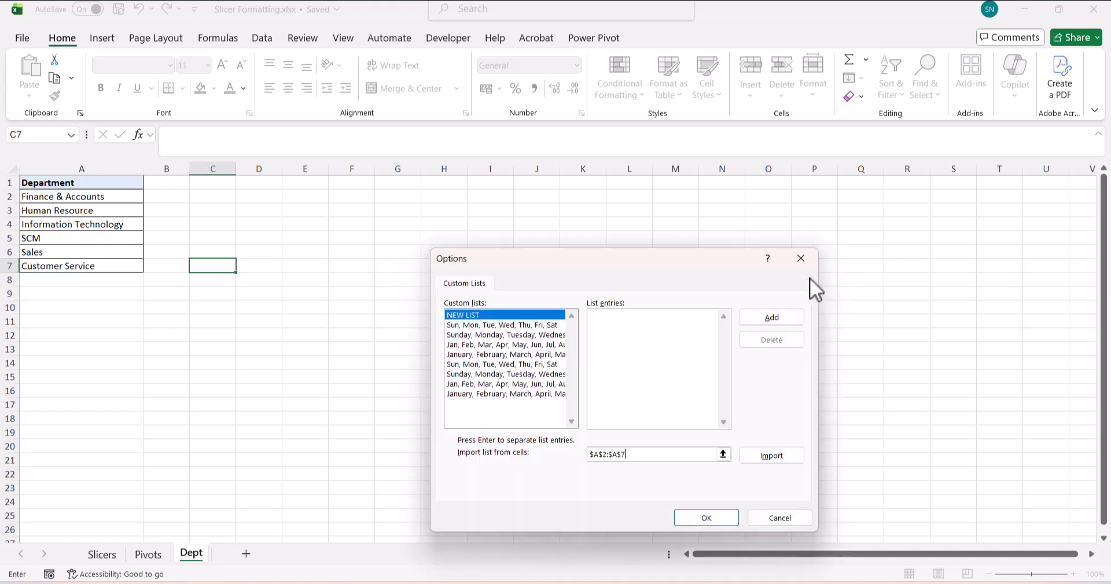
pyautogui.click(775, 455)
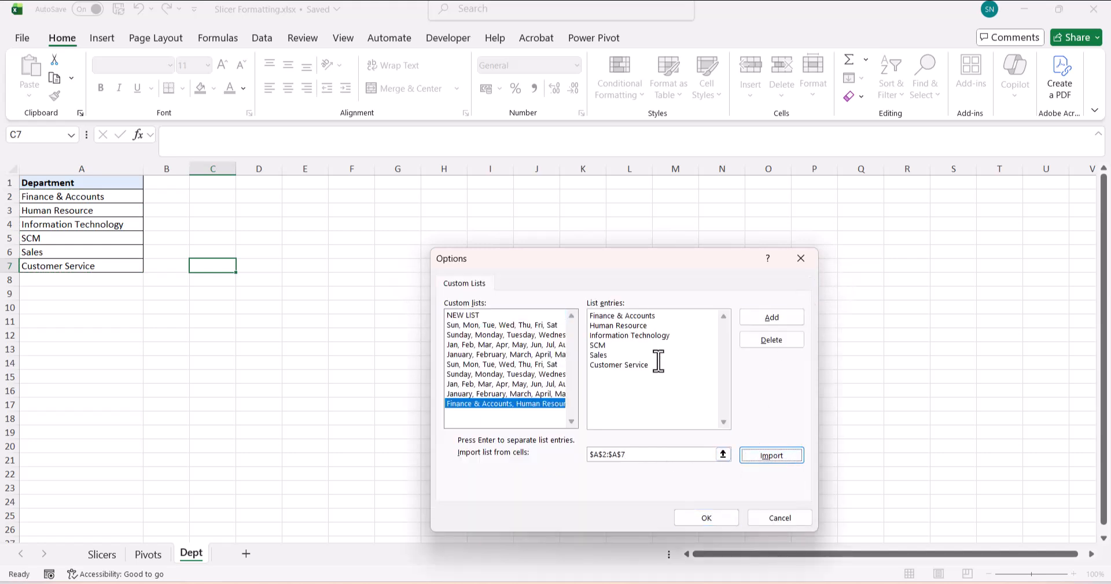
pyautogui.click(714, 520)
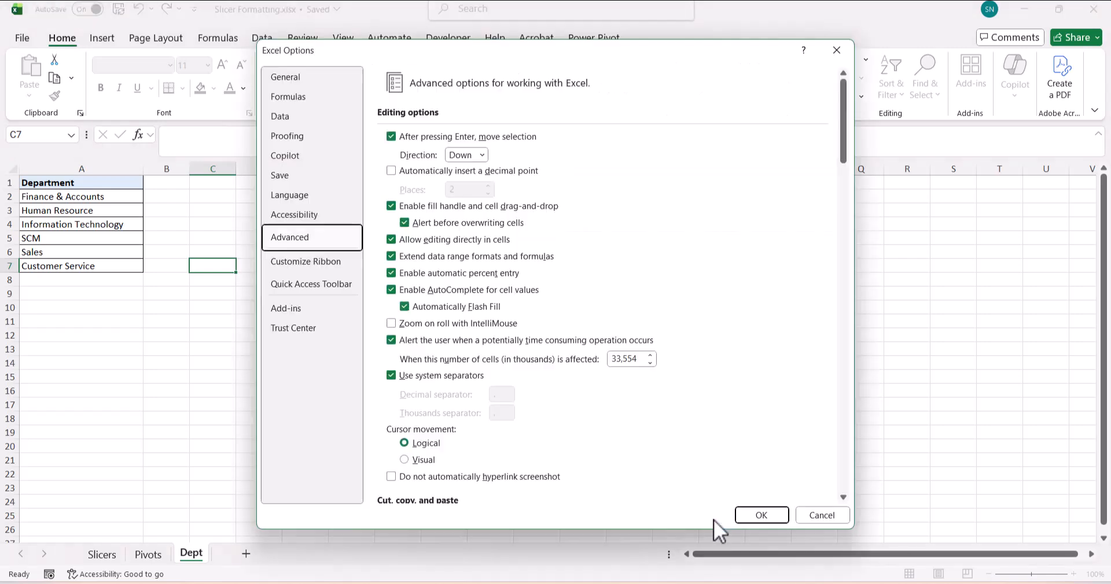
pyautogui.click(760, 516)
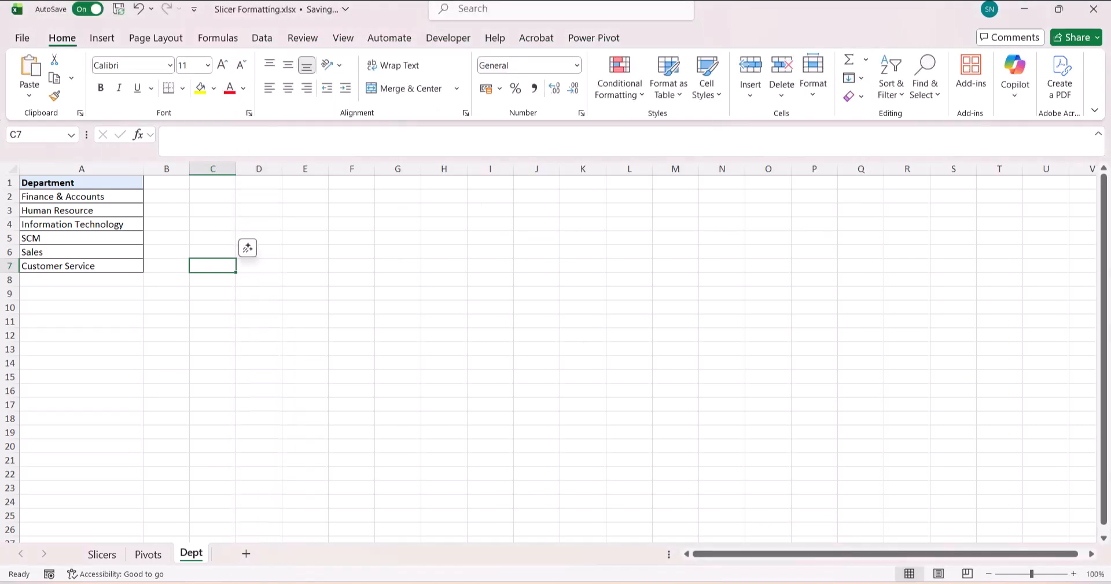
# - On the Pivots sheet, Refresh All pivots and slicers from PivotTable Analyze
pyautogui.click(144, 554)
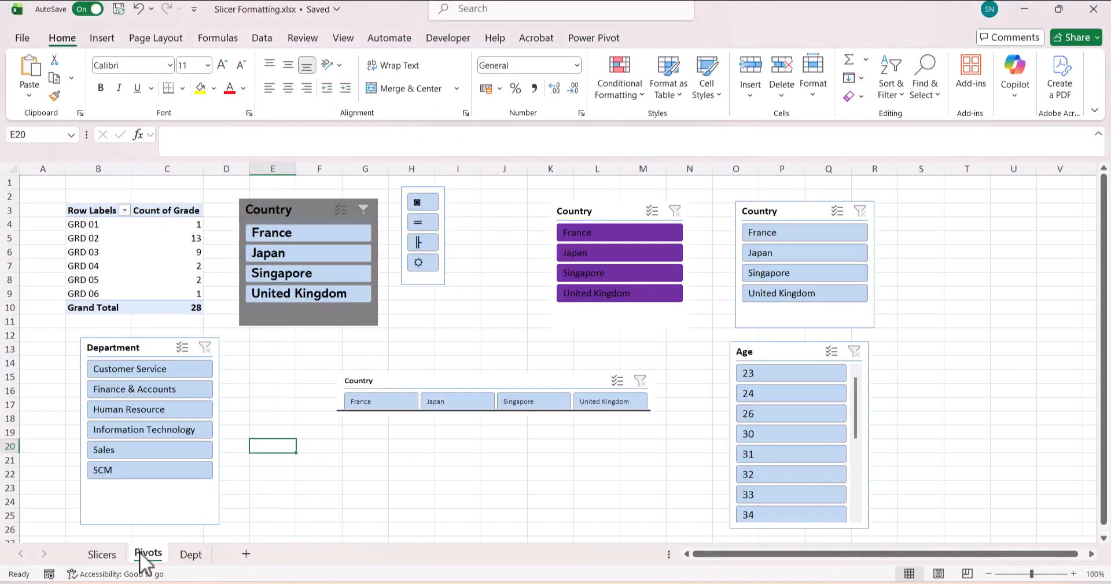
pyautogui.click(122, 254)
pyautogui.click(691, 37)
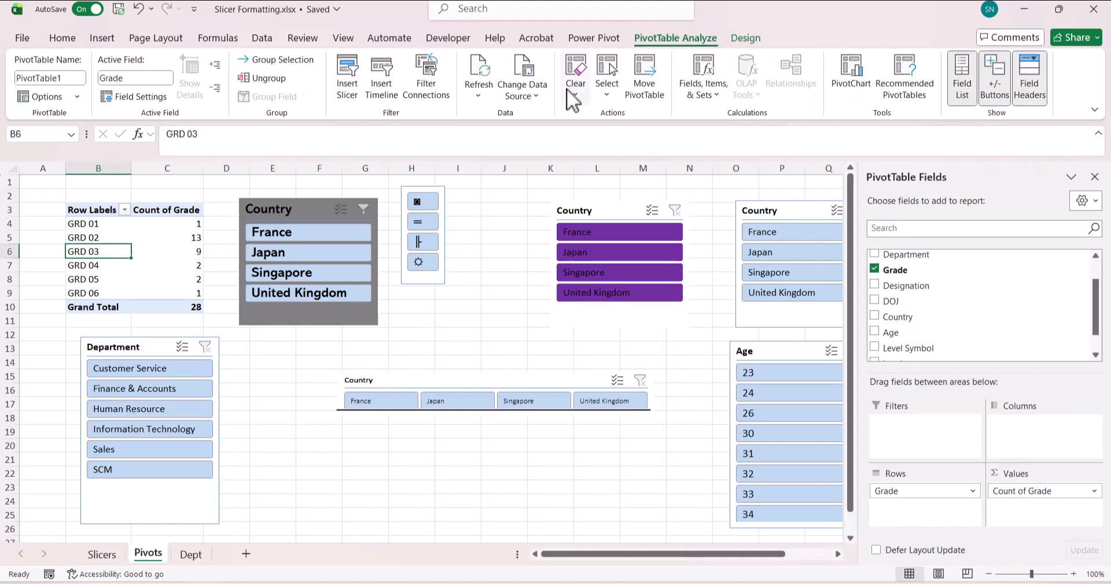
pyautogui.click(486, 92)
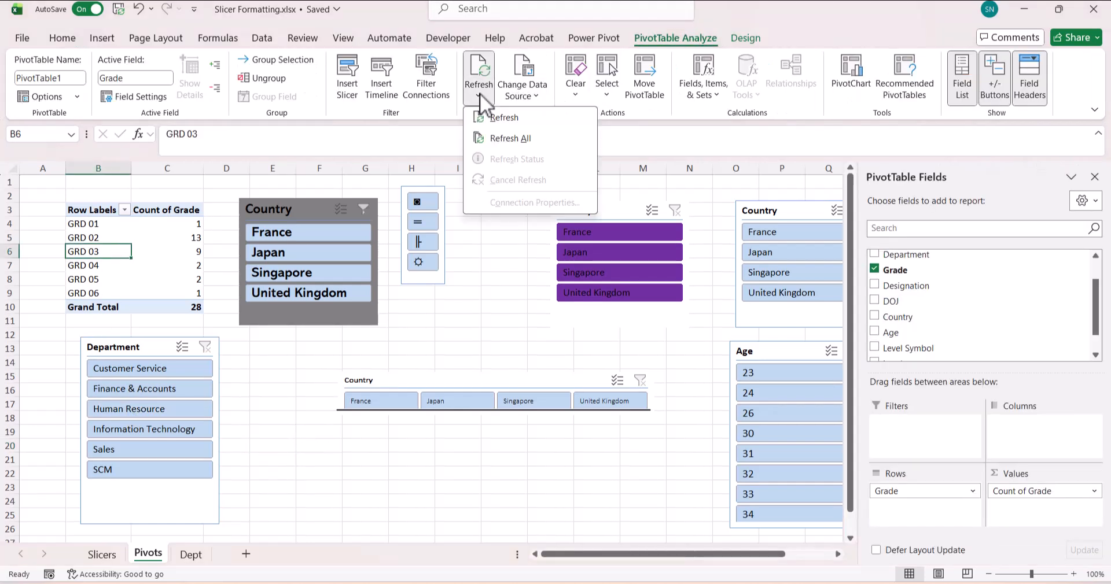
pyautogui.click(504, 138)
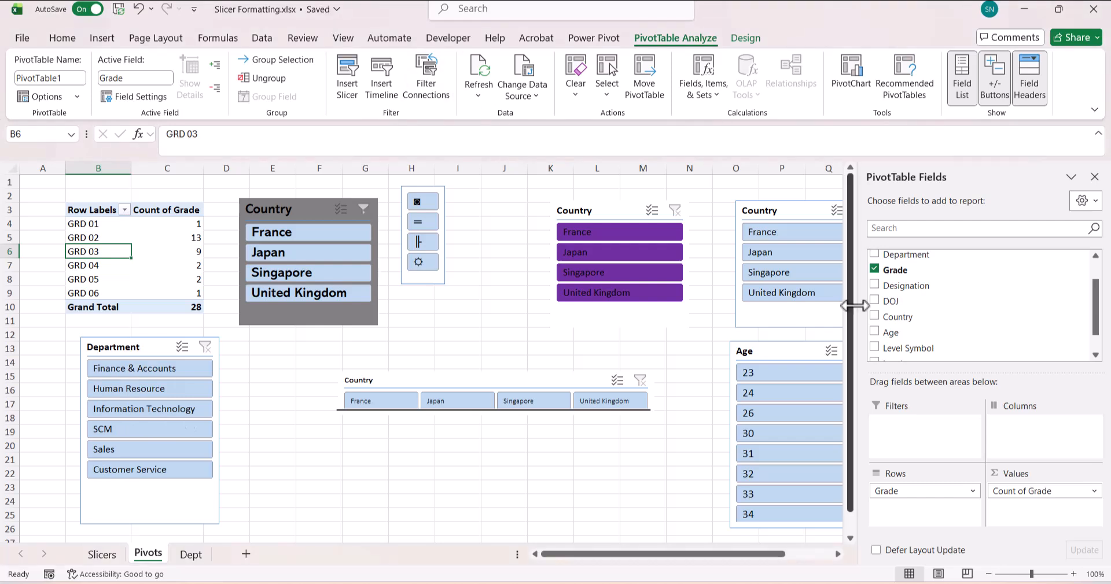